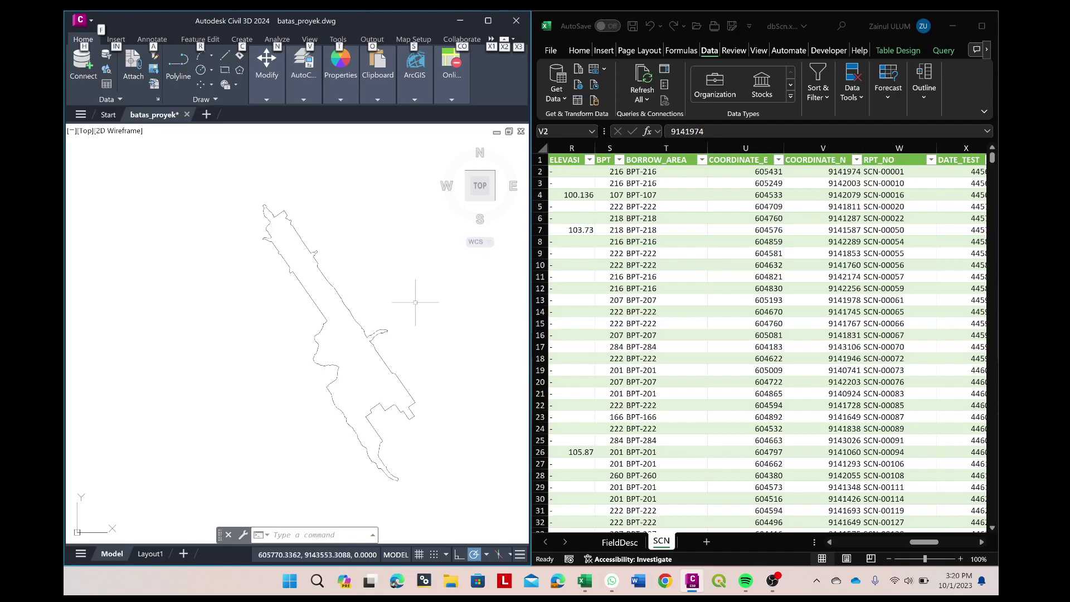
# Step: Review the survey table's easting and northing values and select the Index column
pyautogui.hotkey('alt', 'Tab')
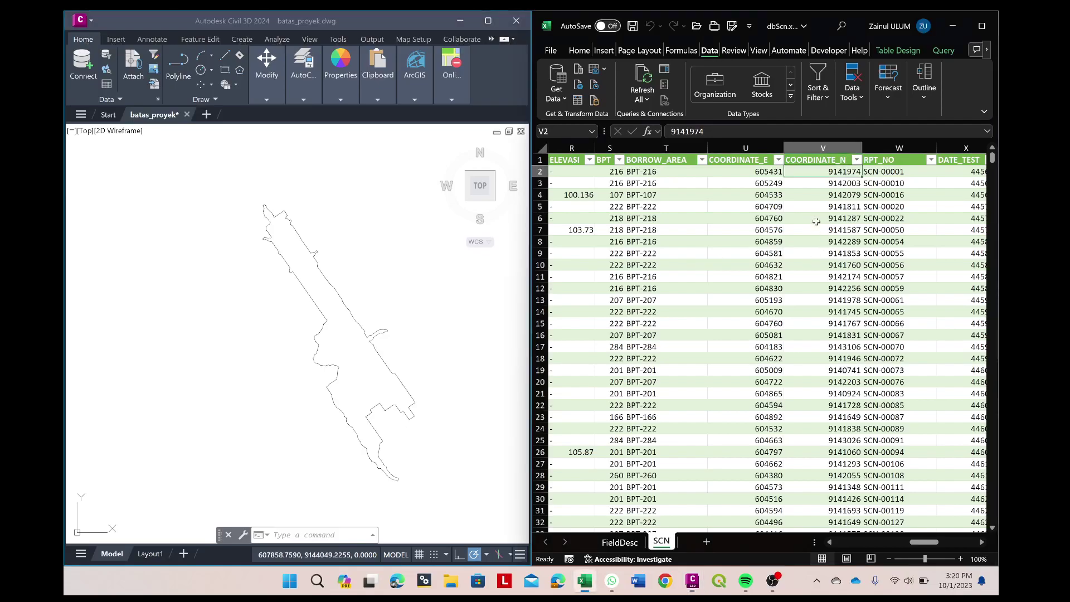
pyautogui.moveTo(924, 542); pyautogui.dragTo(844, 543)
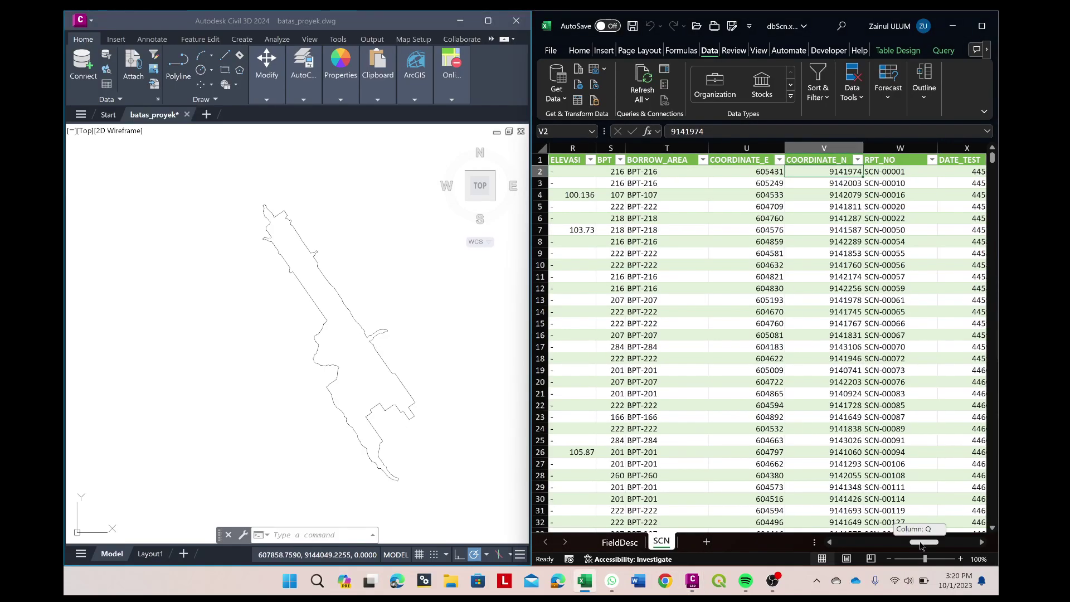
pyautogui.click(624, 221)
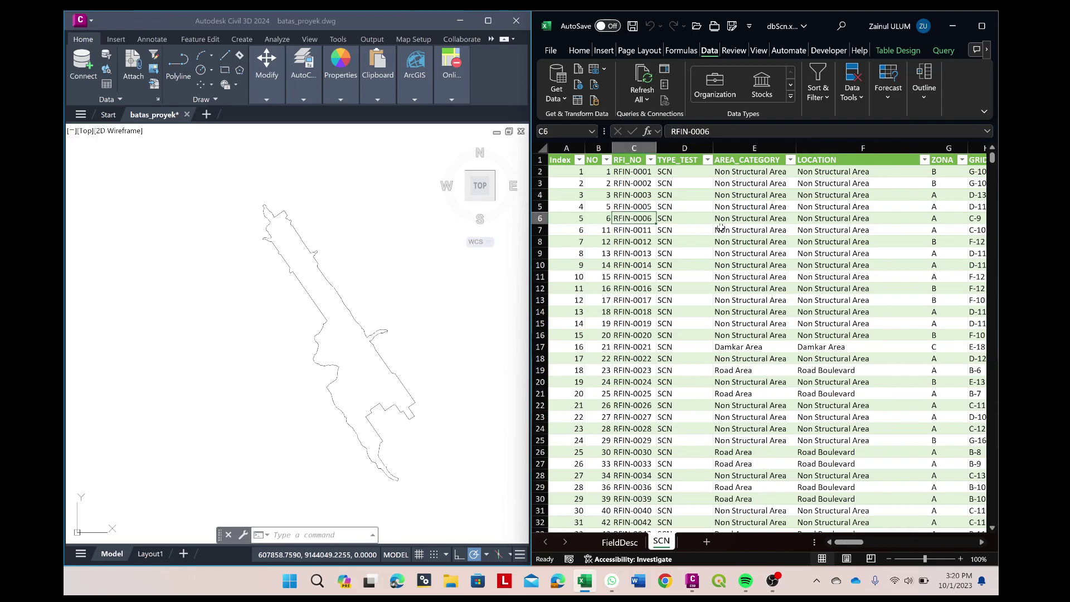
pyautogui.press('Right')
pyautogui.press('Right')
pyautogui.press('Right')
pyautogui.press('Right')
pyautogui.press('Right')
pyautogui.press('Right')
pyautogui.press('Right')
pyautogui.press('Right')
pyautogui.press('Right')
pyautogui.press('Right')
pyautogui.press('Right')
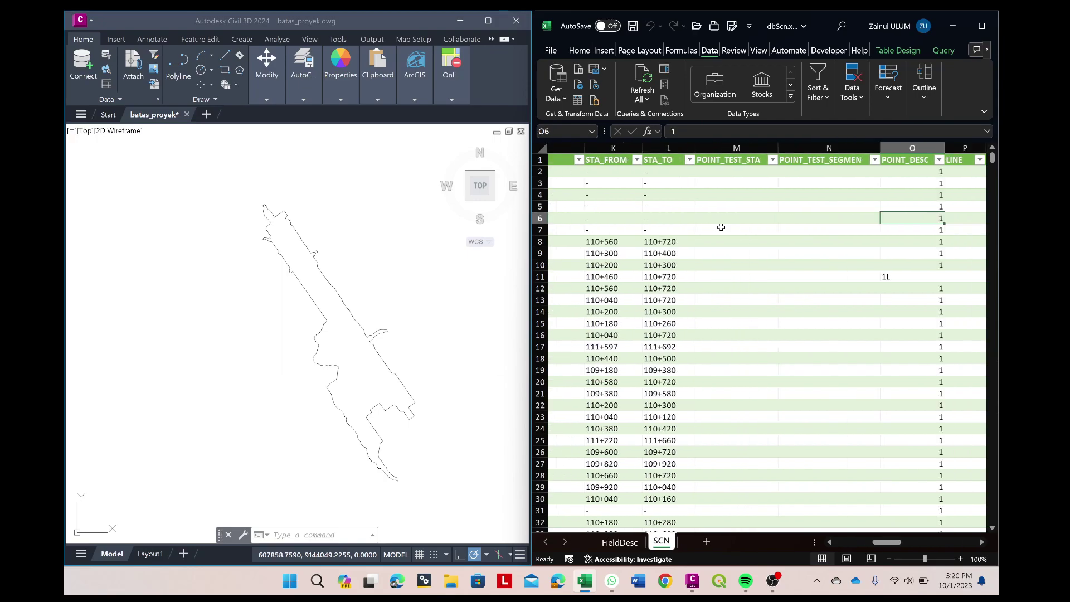
pyautogui.press('Right')
pyautogui.press('Right')
pyautogui.press('Right')
pyautogui.press('Right')
pyautogui.press('Right')
pyautogui.press('Right')
pyautogui.press('Right')
pyautogui.press('Right')
pyautogui.press('Right')
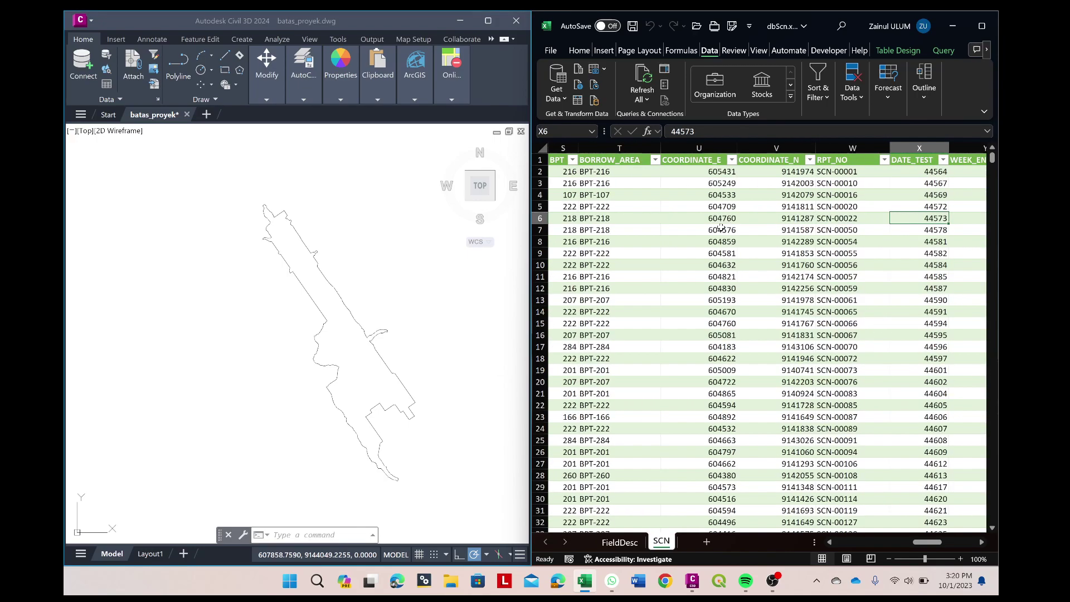
pyautogui.click(714, 170)
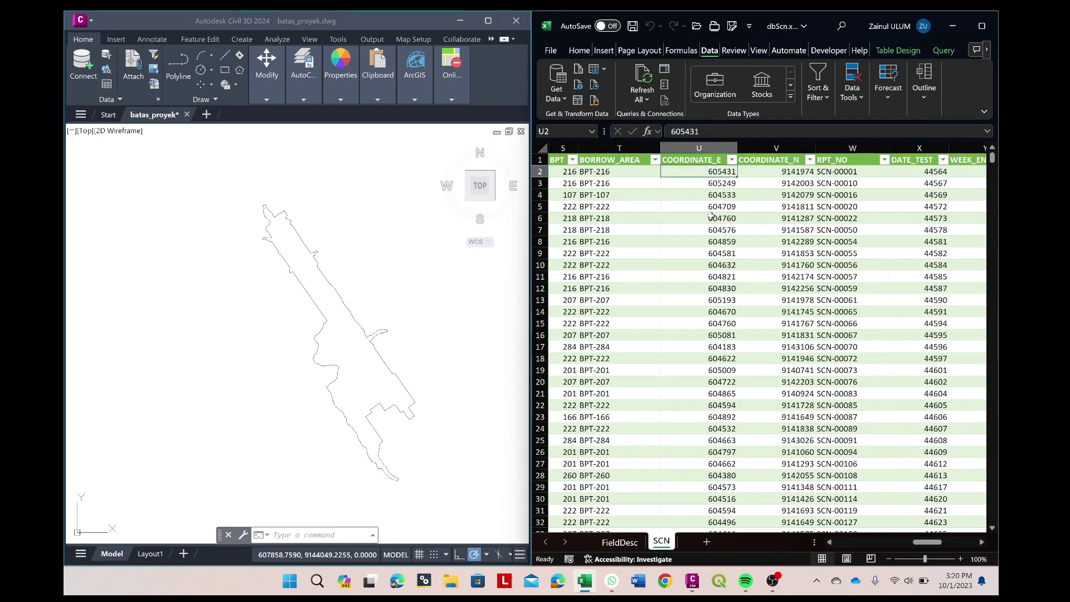
pyautogui.click(790, 170)
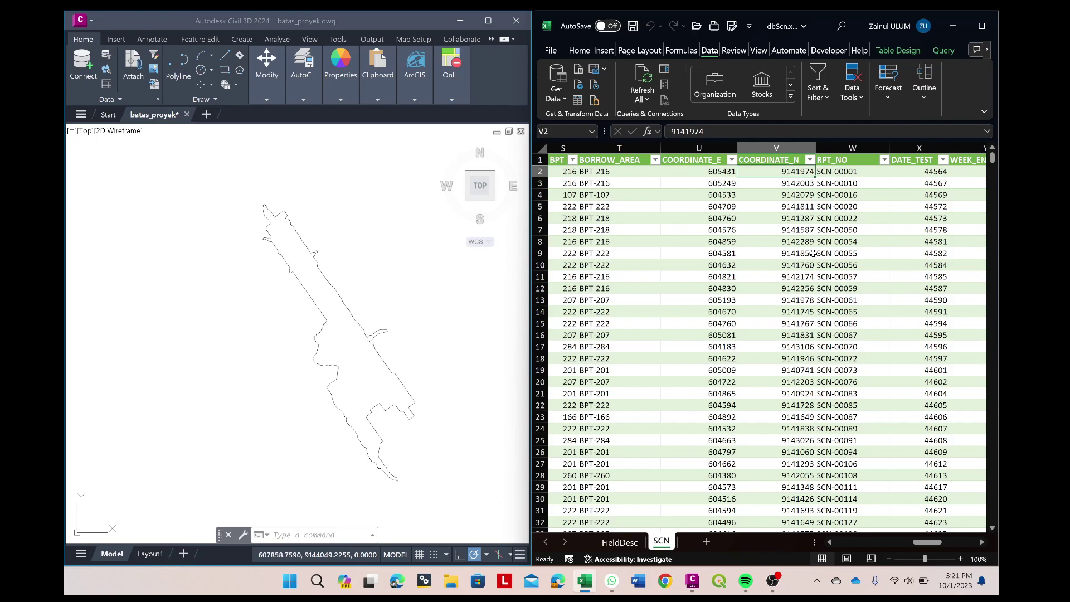
pyautogui.click(714, 195)
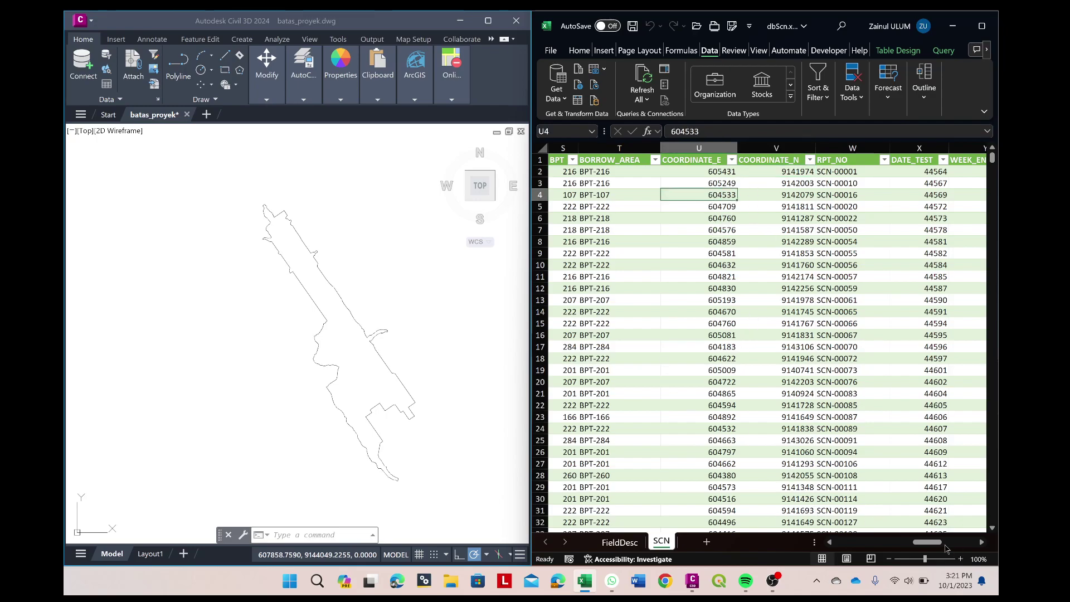
pyautogui.moveTo(939, 541); pyautogui.dragTo(830, 541)
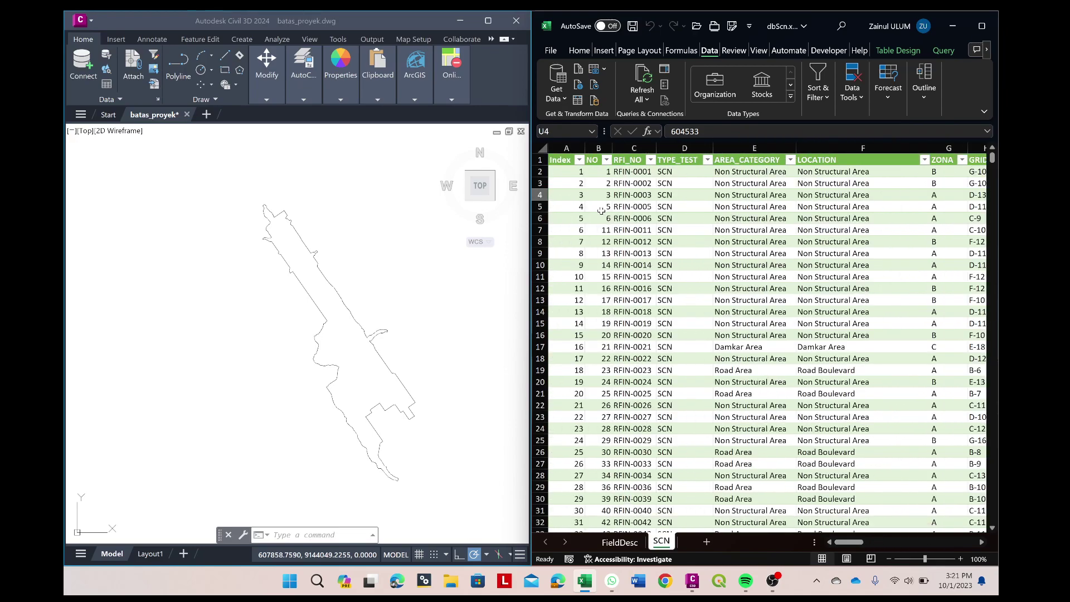
pyautogui.click(567, 153)
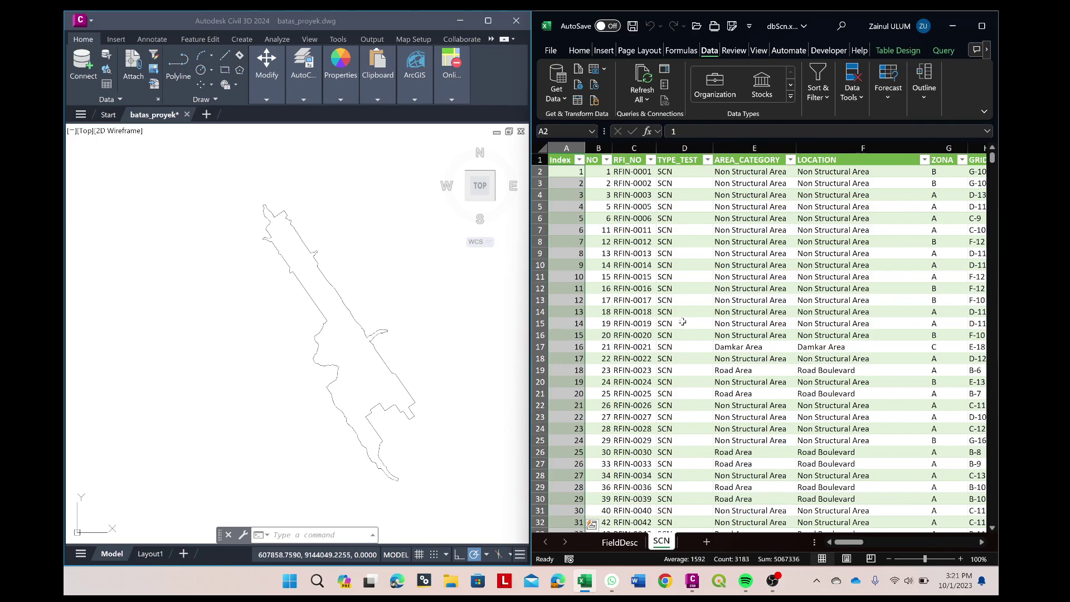
# Step: Glance at the Civil 3D drawing, then return to the spreadsheet's first record fields
pyautogui.click(441, 266)
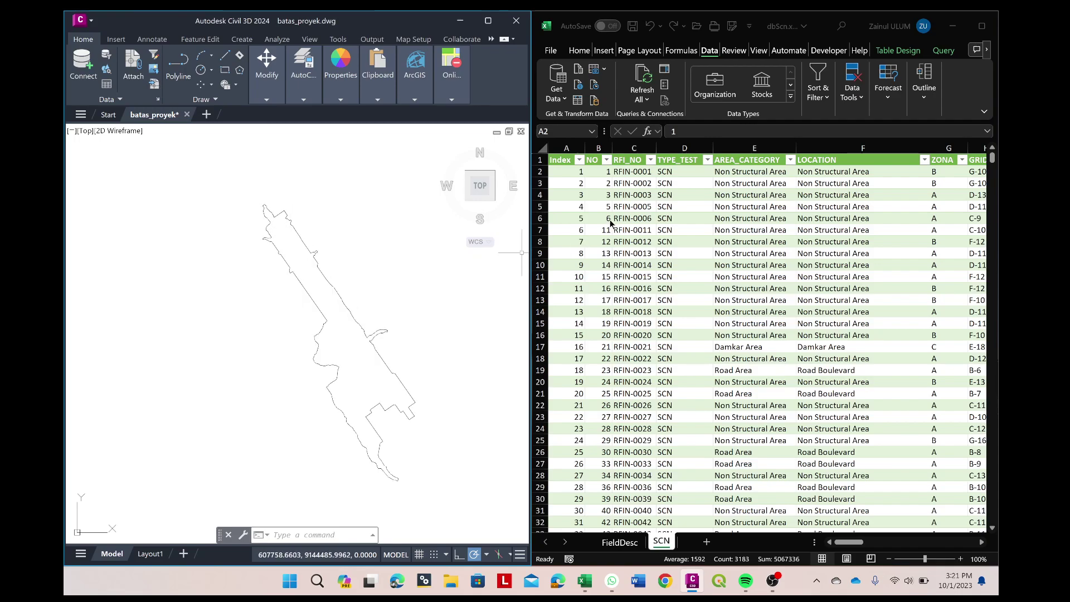
pyautogui.hotkey('alt', 'Tab')
pyautogui.click(601, 173)
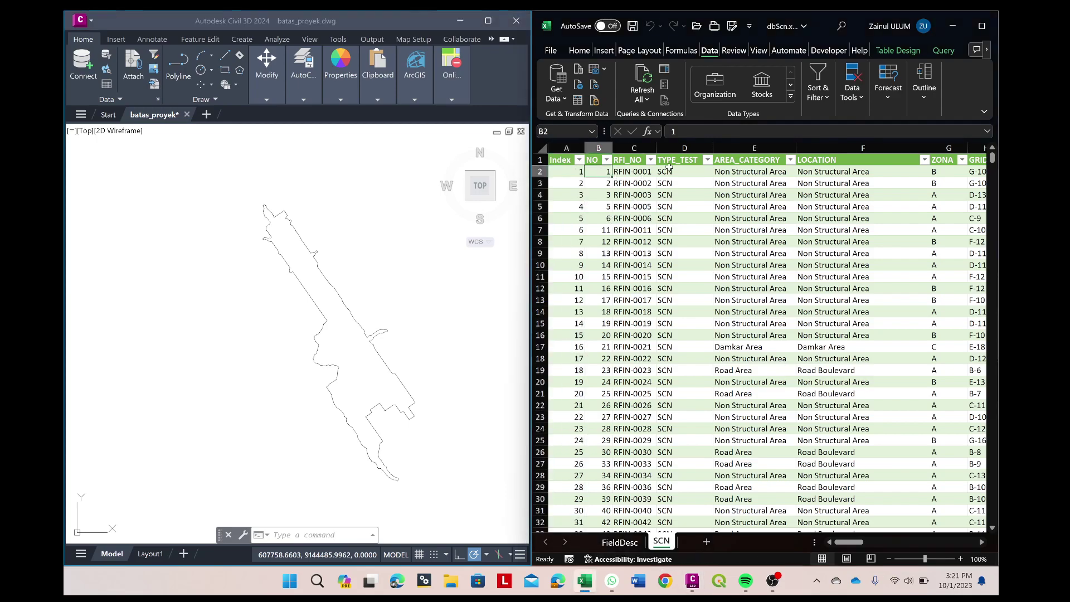
pyautogui.press('Right')
pyautogui.press('Right')
pyautogui.press('Right')
pyautogui.press('Right')
pyautogui.press('Right')
pyautogui.press('Right')
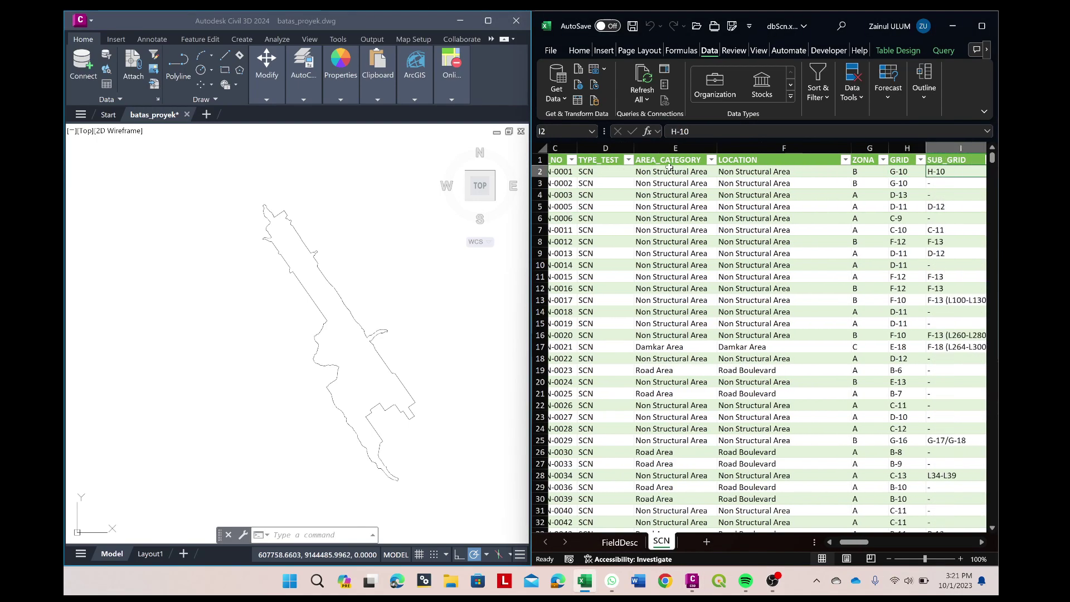
pyautogui.press('Right')
pyautogui.press('Right')
pyautogui.press('Right')
pyautogui.press('Right')
pyautogui.press('Right')
pyautogui.press('Right')
pyautogui.press('Right')
pyautogui.press('Right')
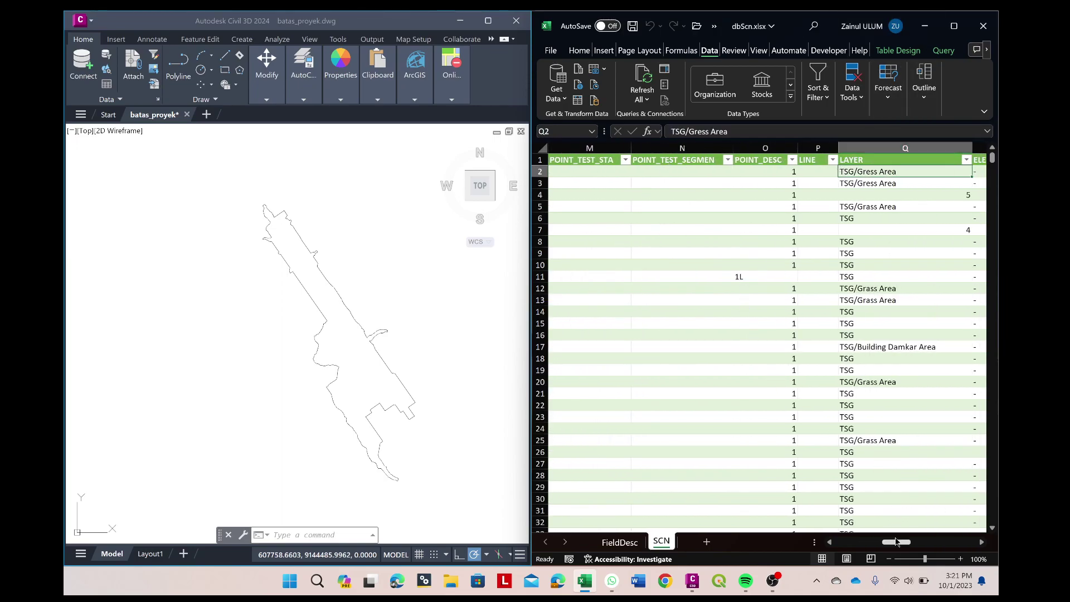
# Step: Inspect the second record's fields, including easting 605249 and report number SCN-00010
pyautogui.moveTo(897, 541); pyautogui.dragTo(835, 544)
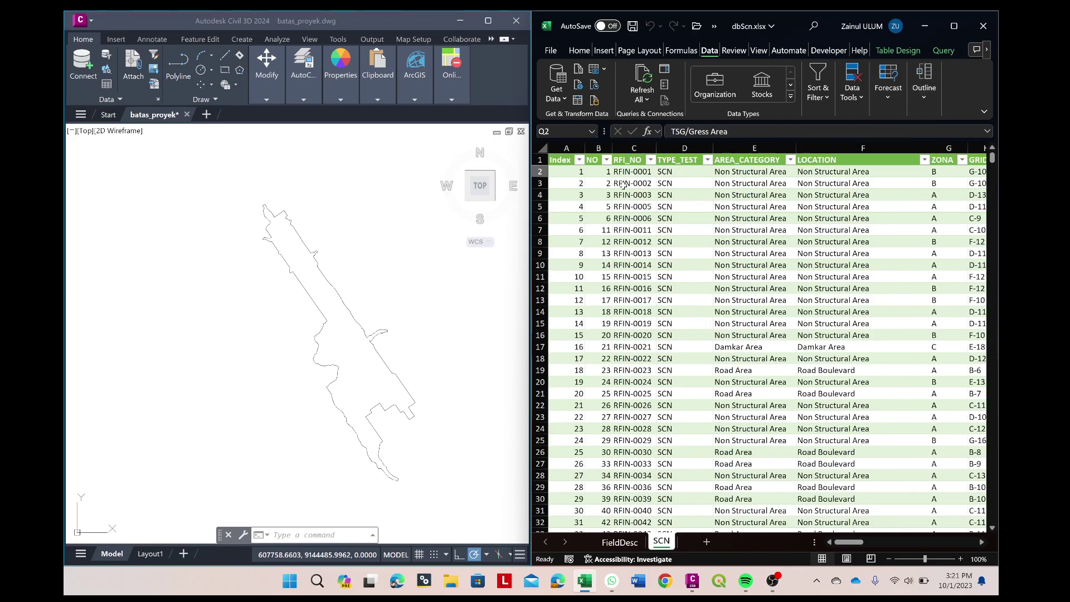
pyautogui.click(574, 182)
pyautogui.press('Right')
pyautogui.press('Right')
pyautogui.press('Right')
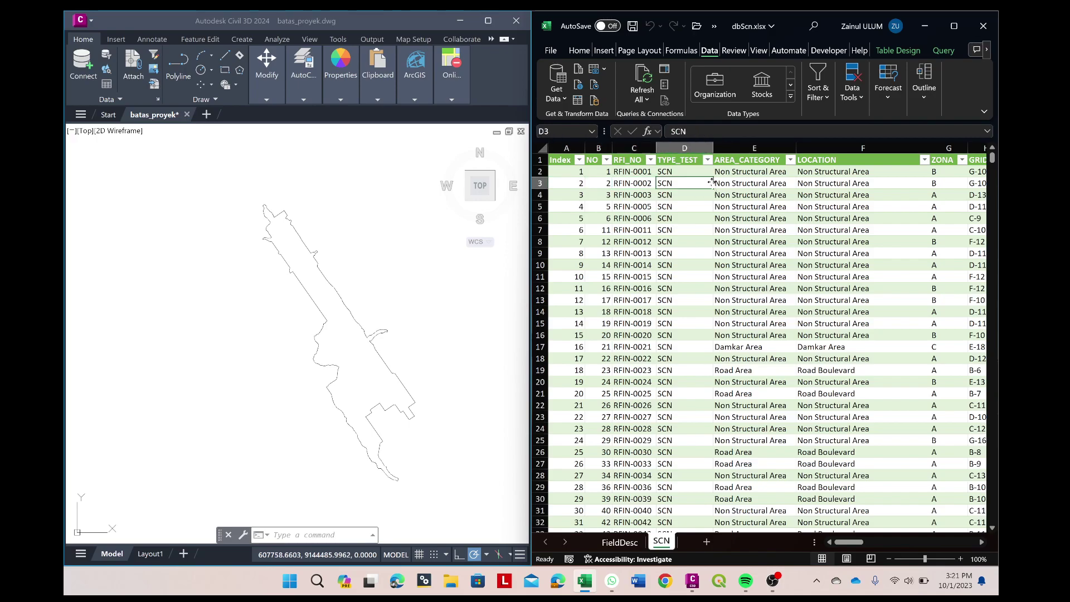
pyautogui.press('Right')
pyautogui.press('Right')
pyautogui.press('Right')
pyautogui.press('Right')
pyautogui.press('Right')
pyautogui.press('Right')
pyautogui.press('Right')
pyautogui.press('Right')
pyautogui.press('Right')
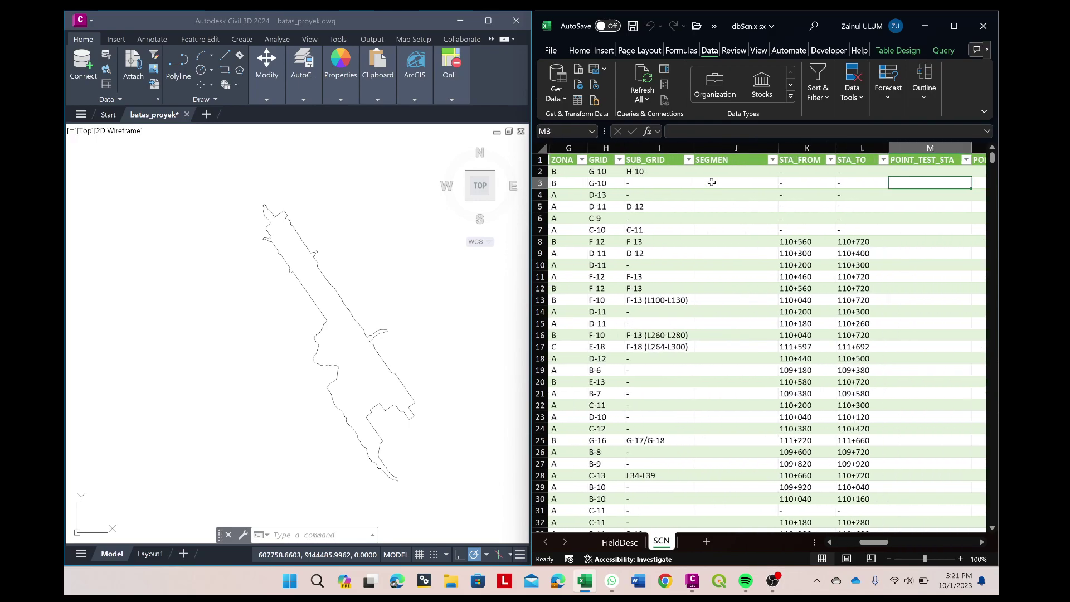
pyautogui.press('Right')
pyautogui.press('Right')
pyautogui.press('Right')
pyautogui.press('Right')
pyautogui.press('Right')
pyautogui.press('Right')
pyautogui.press('Right')
pyautogui.press('Right')
pyautogui.press('Right')
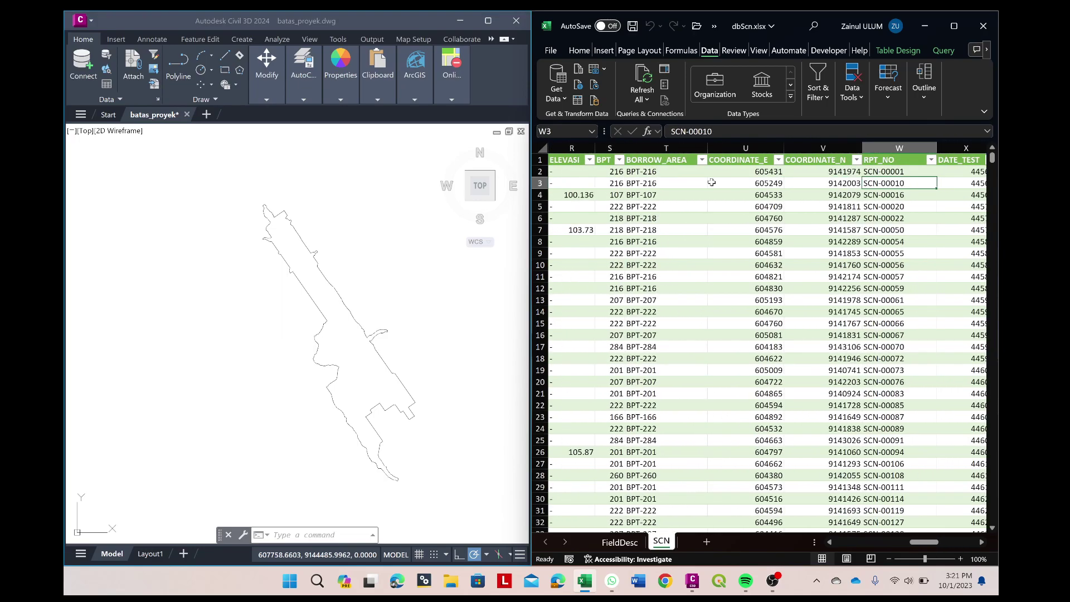
pyautogui.press('Right')
pyautogui.press('Right')
pyautogui.press('Left')
pyautogui.press('Left')
pyautogui.press('Left')
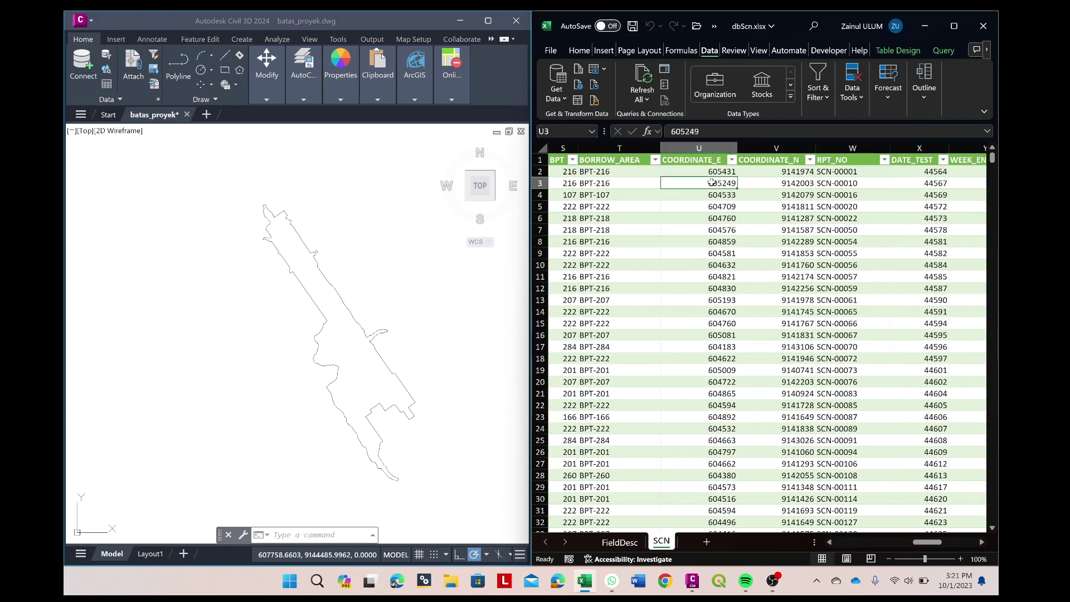
pyautogui.press('Right')
pyautogui.press('Right')
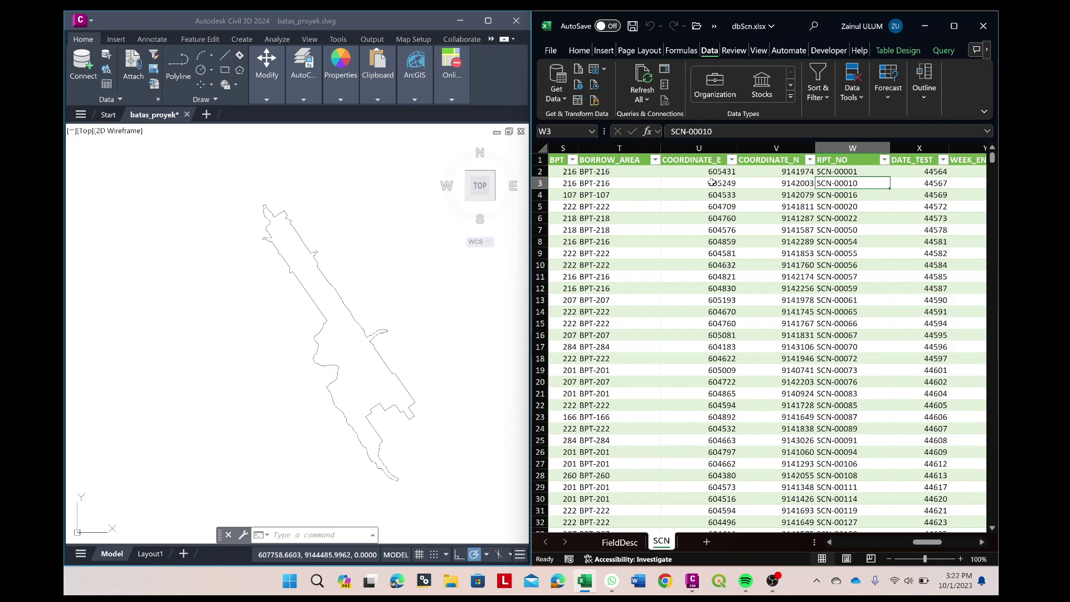
pyautogui.press('Left')
pyautogui.press('Left')
pyautogui.press('Left')
pyautogui.press('Left')
pyautogui.press('Left')
pyautogui.press('Left')
pyautogui.press('Left')
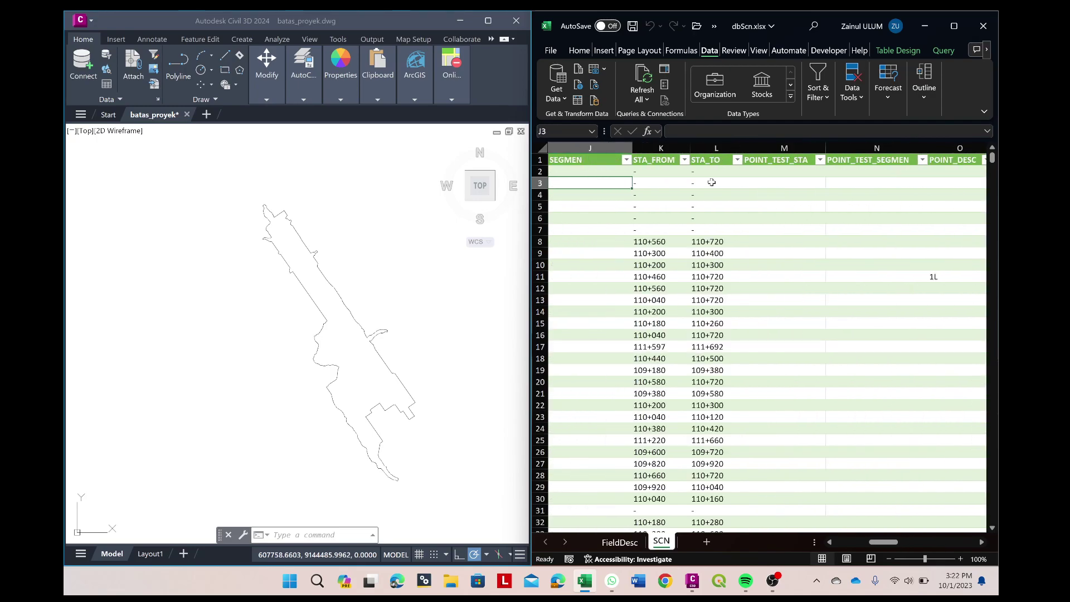
pyautogui.press('Left')
pyautogui.press('Left')
pyautogui.press('Left')
pyautogui.press('Left')
pyautogui.press('Left')
pyautogui.press('Left')
pyautogui.press('Left')
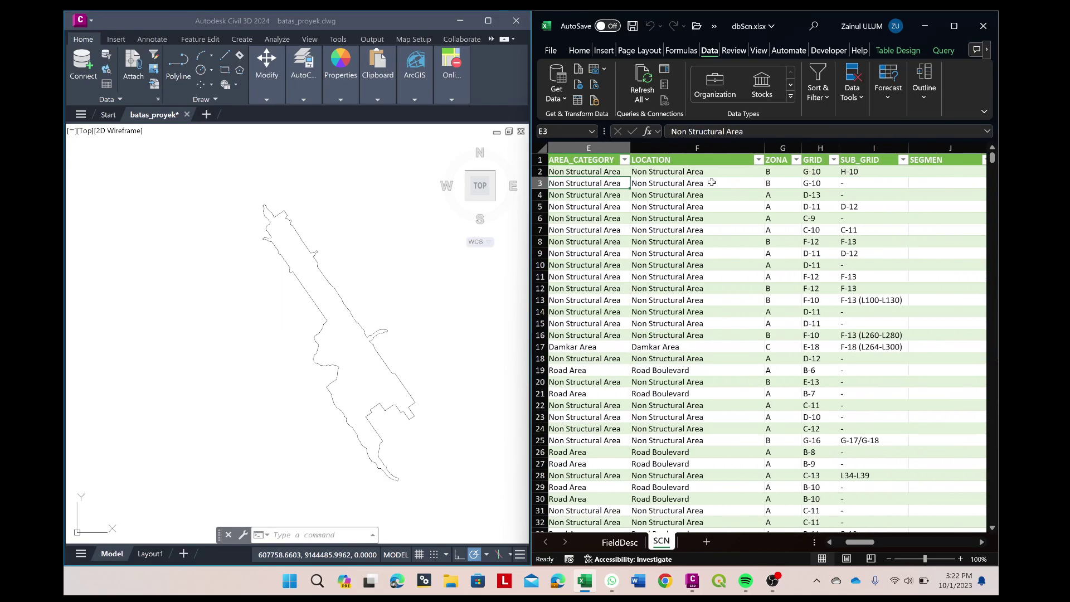
pyautogui.press('Left')
pyautogui.press('Left')
# Step: Check the ELEVASI column values, including the 103.73 elevation in row 7
pyautogui.press('Up')
pyautogui.press('Up')
pyautogui.press('Right')
pyautogui.press('Right')
pyautogui.press('Right')
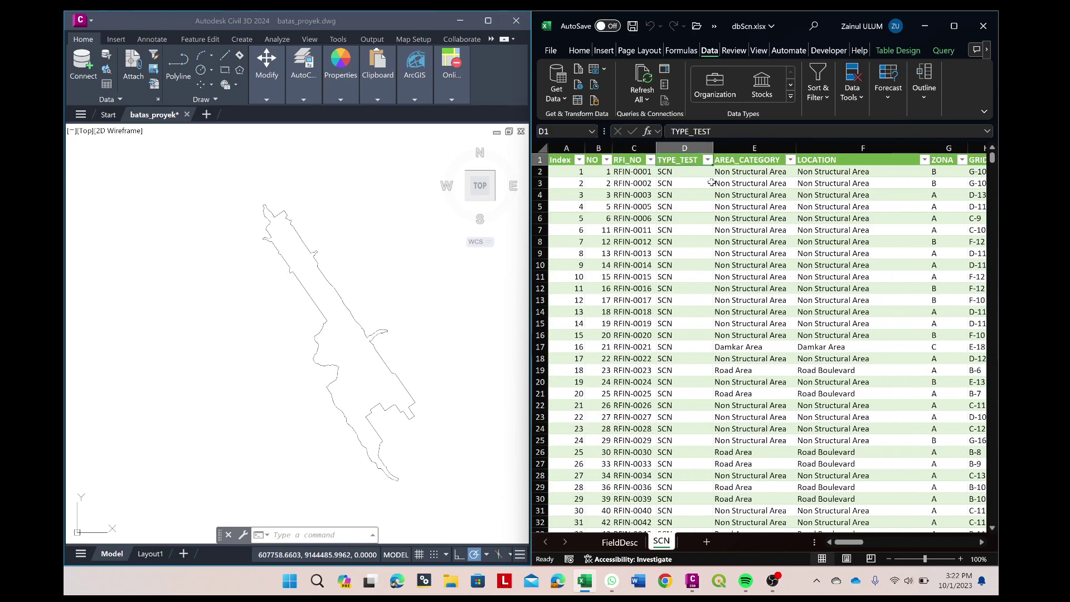
pyautogui.press('Right')
pyautogui.press('Right')
pyautogui.press('Right')
pyautogui.press('Right')
pyautogui.press('Right')
pyautogui.press('Right')
pyautogui.press('Right')
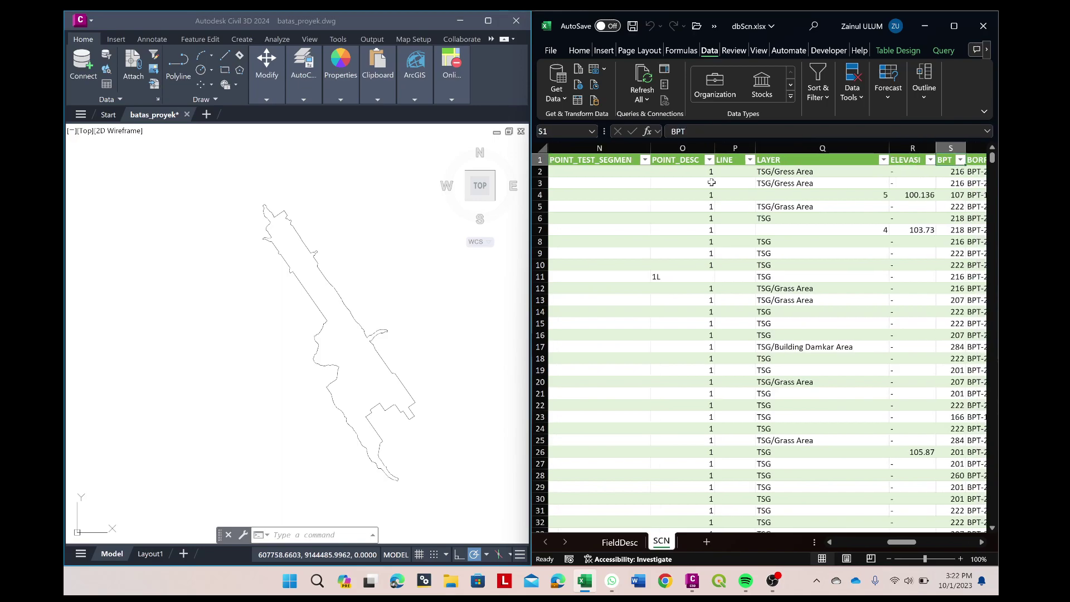
pyautogui.press('Right')
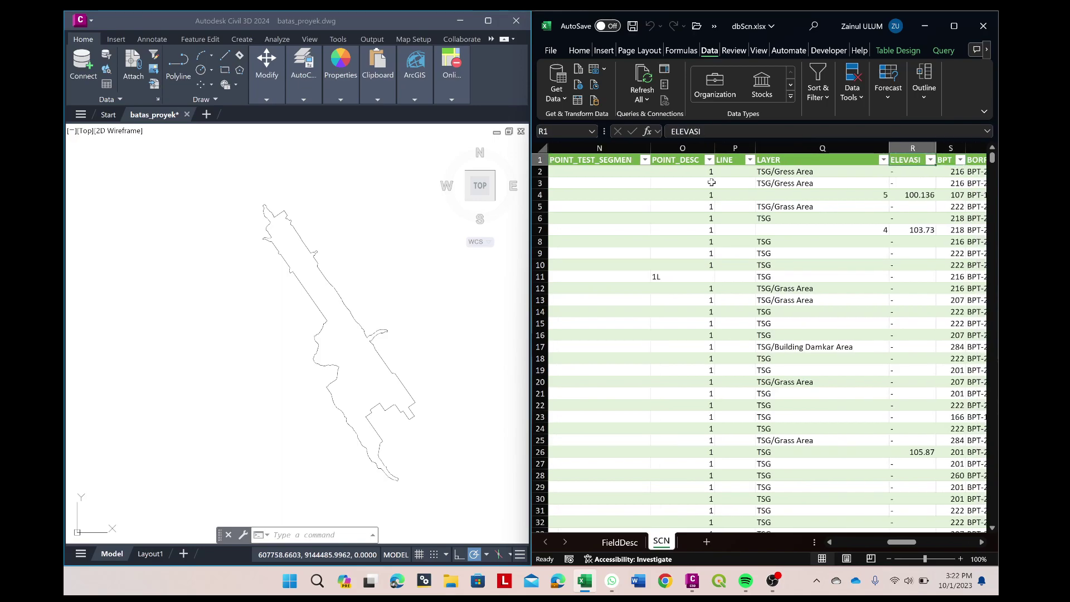
pyautogui.press('Down')
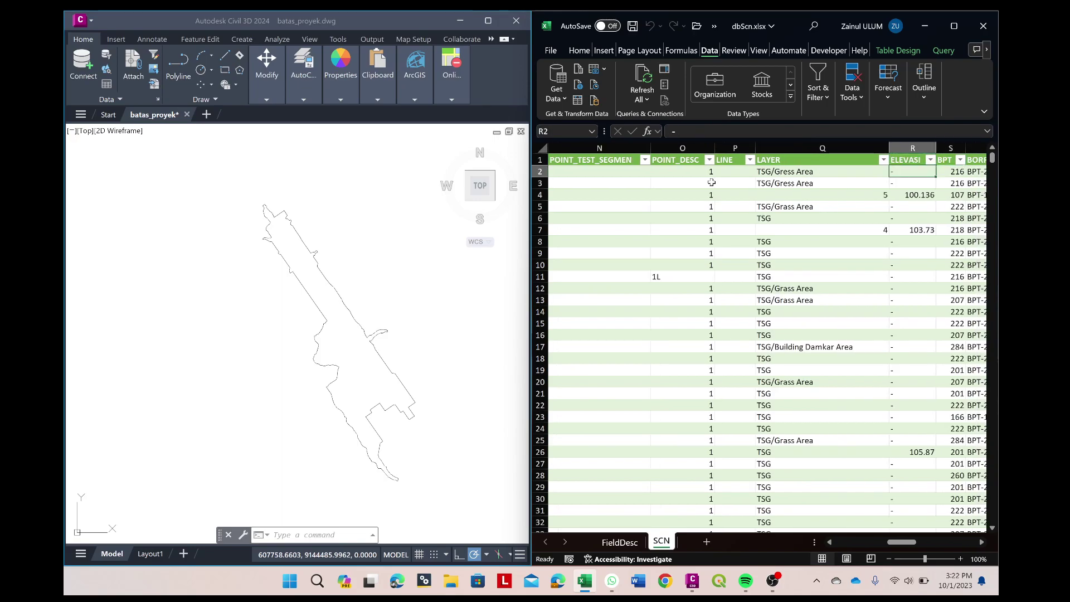
pyautogui.press('Down')
pyautogui.press('Down')
pyautogui.press('Down')
pyautogui.press('Down')
pyautogui.press('Down')
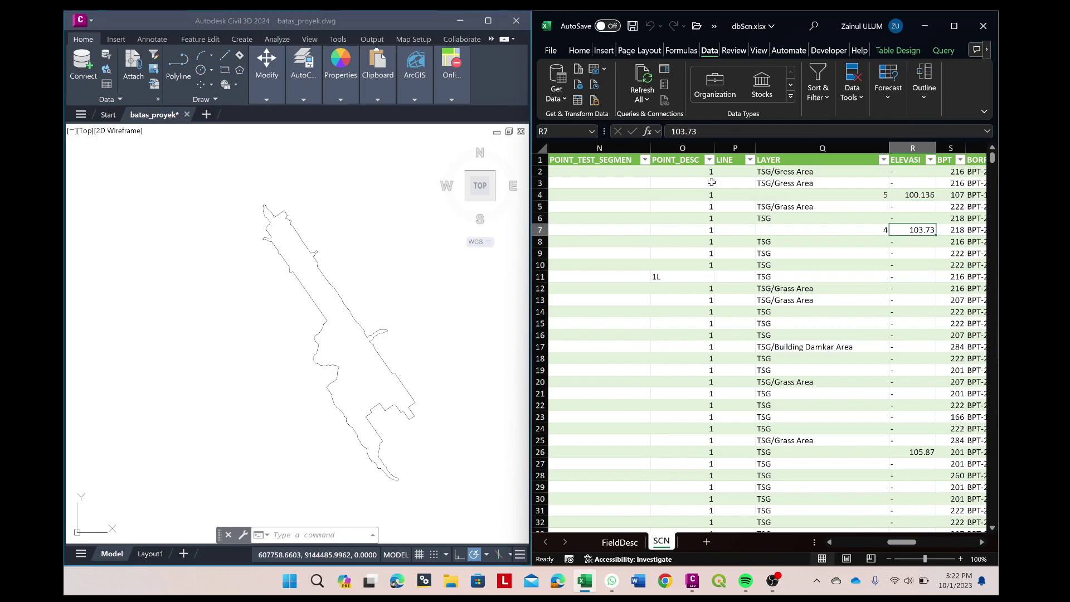
pyautogui.press('Down')
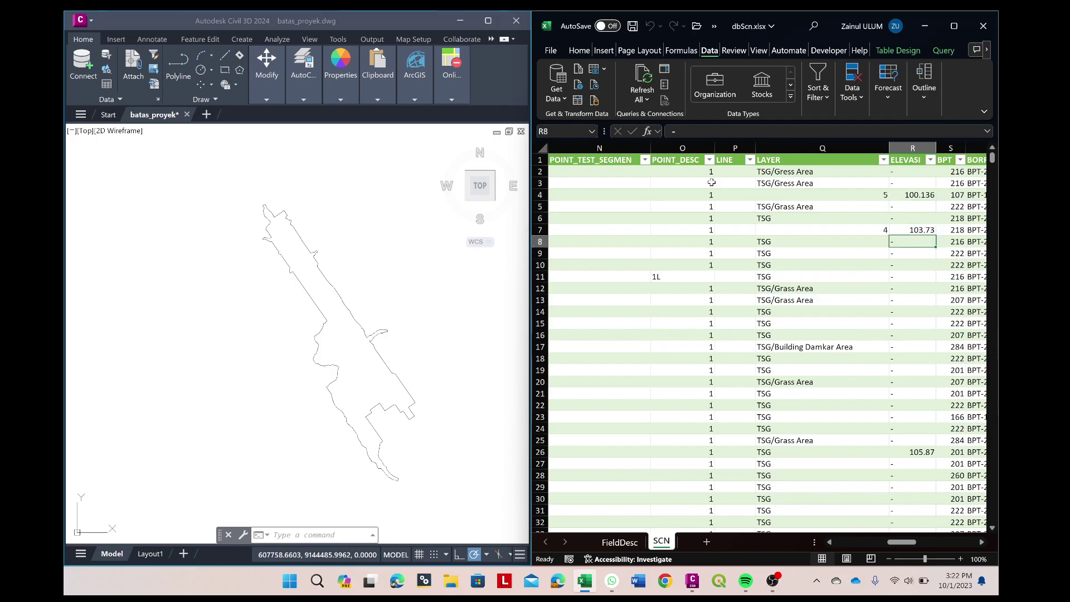
pyautogui.press('Down')
pyautogui.press('Down')
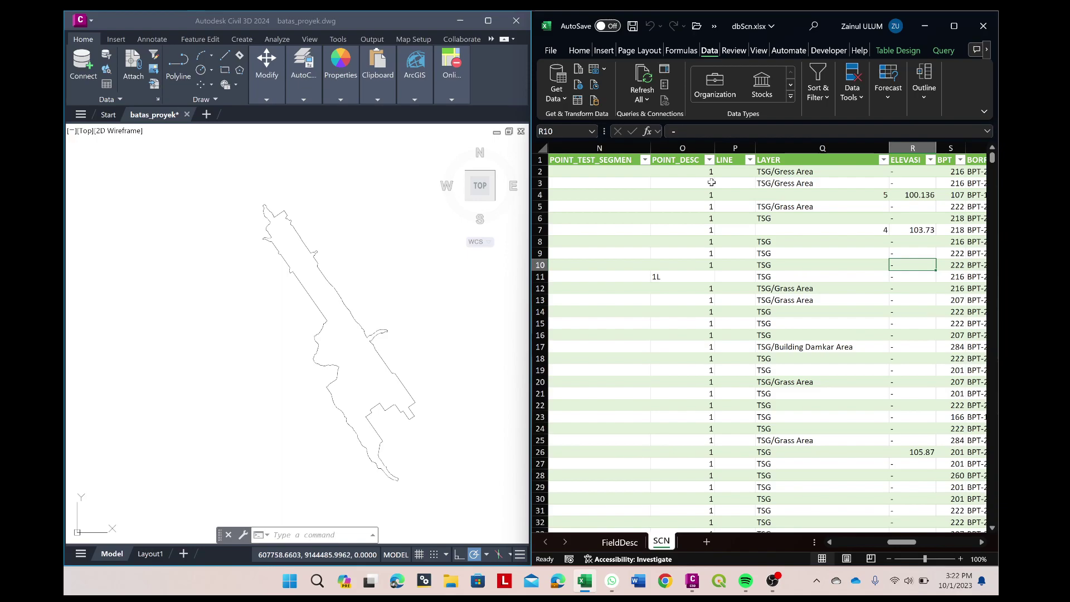
# Step: Maximize Excel and launch the Power Query Editor from Get Data
pyautogui.click(954, 26)
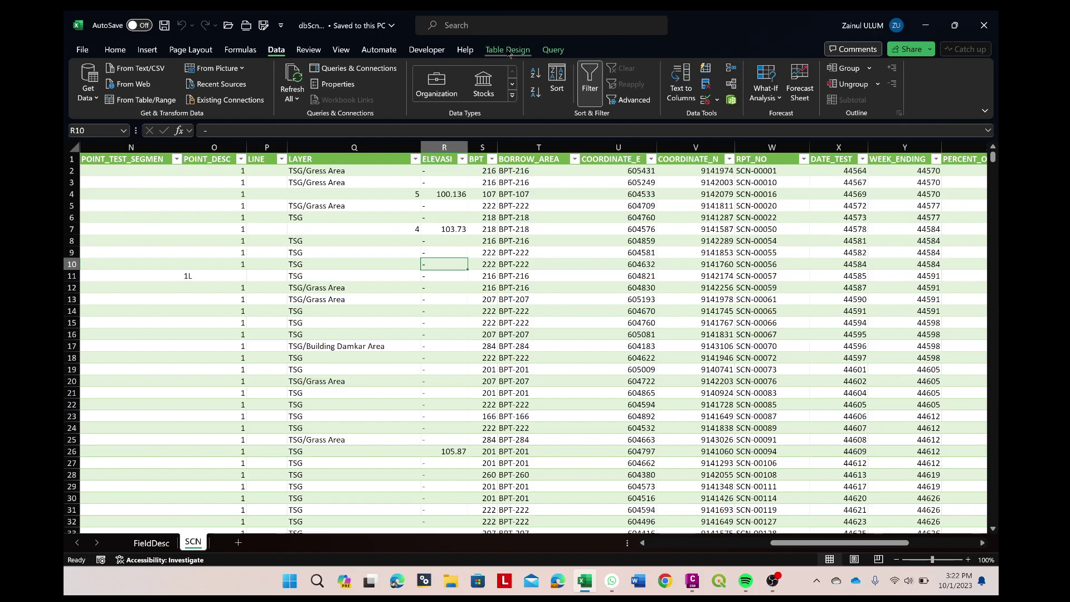
pyautogui.click(88, 92)
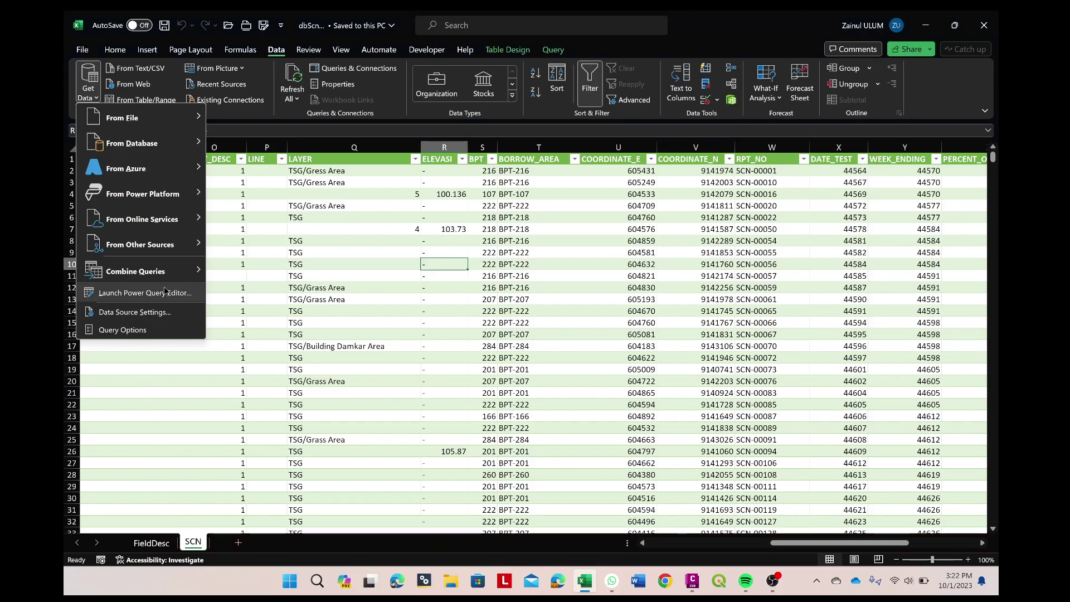
pyautogui.click(164, 294)
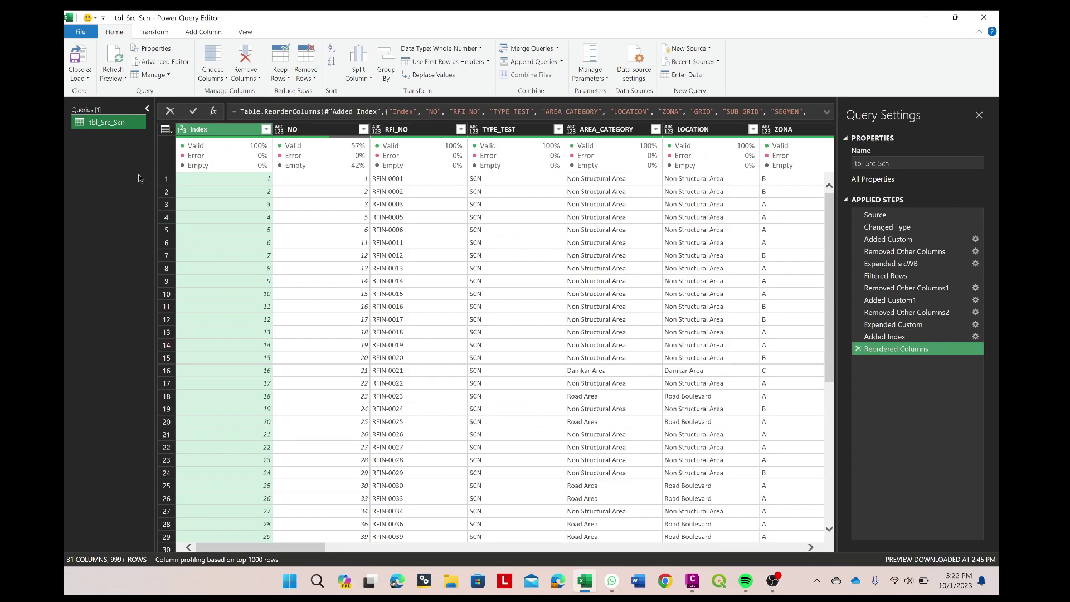
# Step: Create a Reference query from tbl_Src_Scn and rename it tbl_penzd
pyautogui.rightClick(96, 177)
pyautogui.rightClick(101, 126)
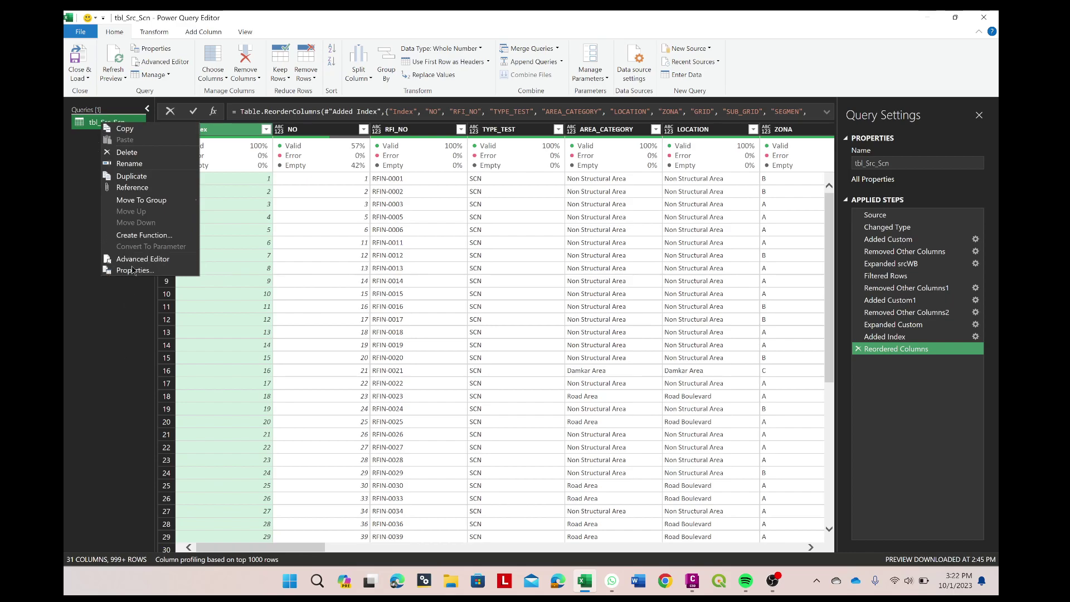
pyautogui.click(132, 187)
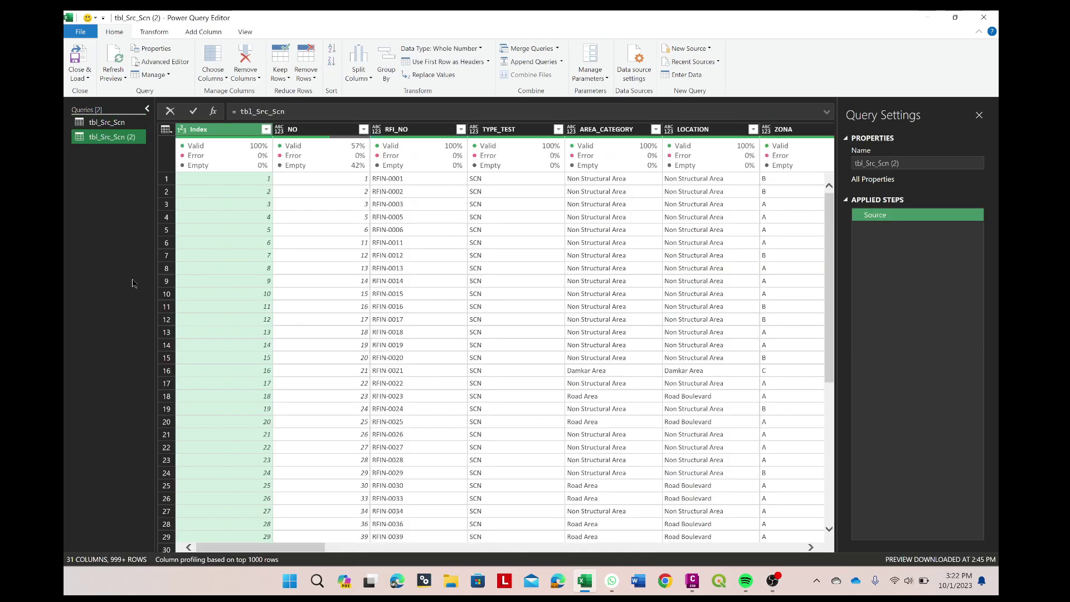
pyautogui.click(908, 163)
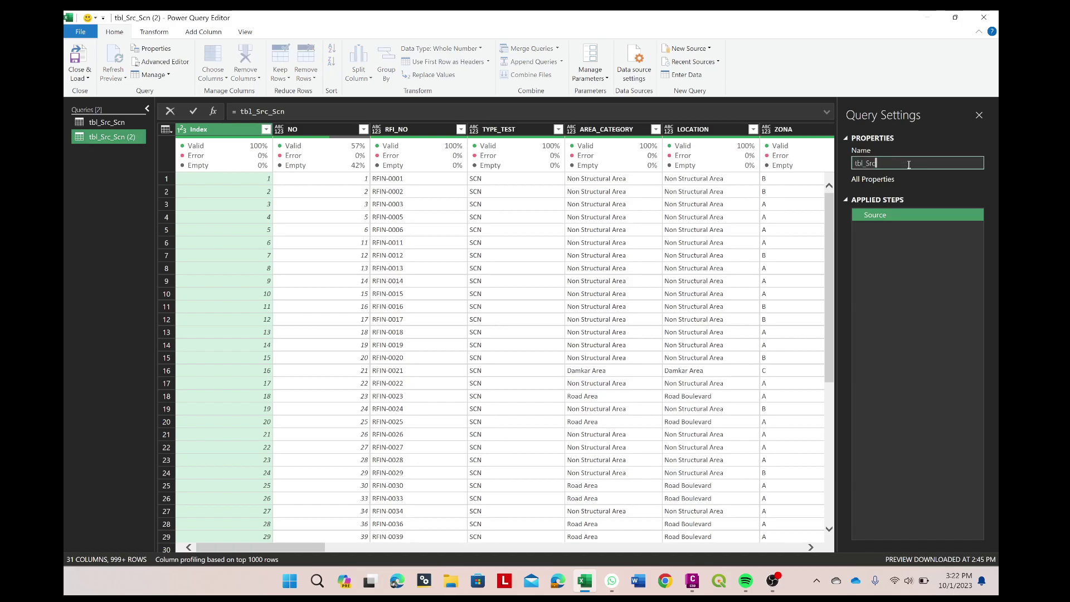
pyautogui.press('BackSpace')
pyautogui.press('BackSpace')
pyautogui.press('BackSpace')
pyautogui.press('Return')
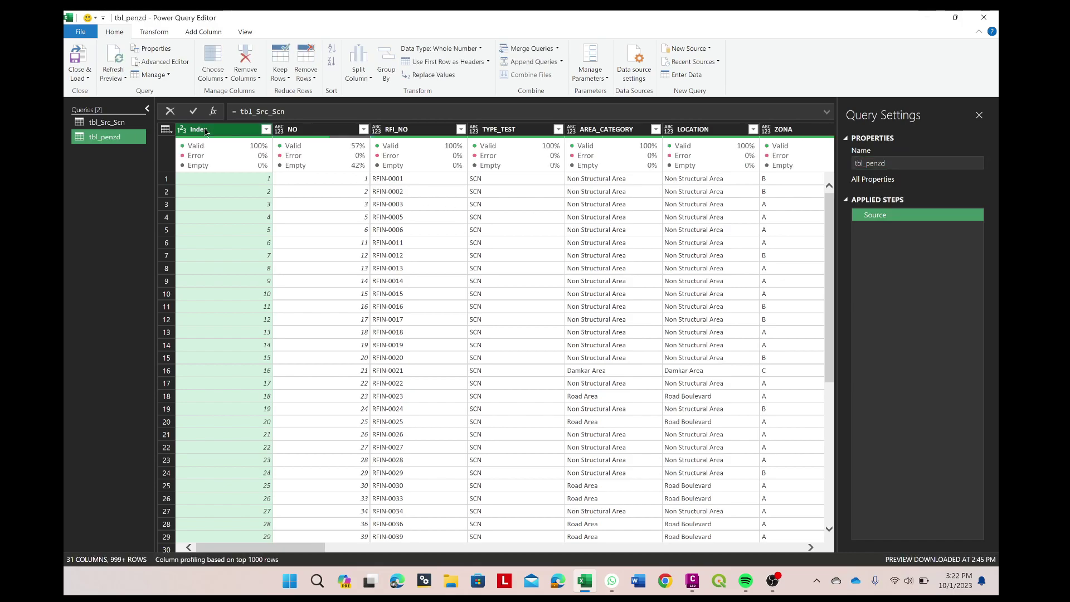
# Step: Keep only the Index, COORDINATE_E, COORDINATE_N, ELEVASI and RPT_NO columns, removing all others
pyautogui.moveTo(306, 552)
pyautogui.mouseDown()
pyautogui.moveTo(515, 569)
pyautogui.moveTo(557, 555)
pyautogui.mouseUp()
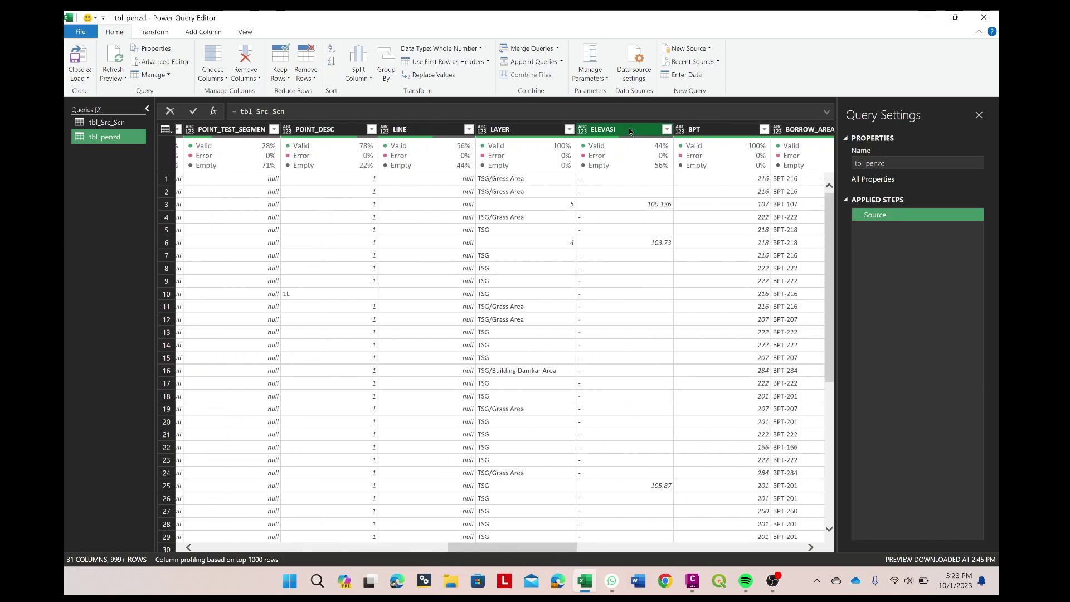
pyautogui.moveTo(545, 554); pyautogui.dragTo(631, 551)
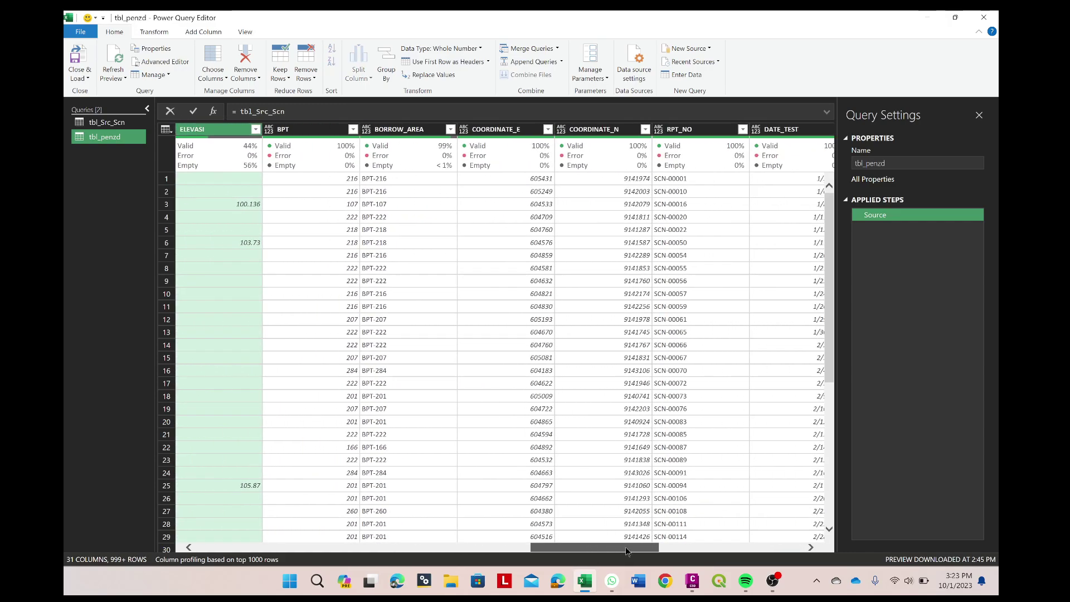
pyautogui.click(496, 130)
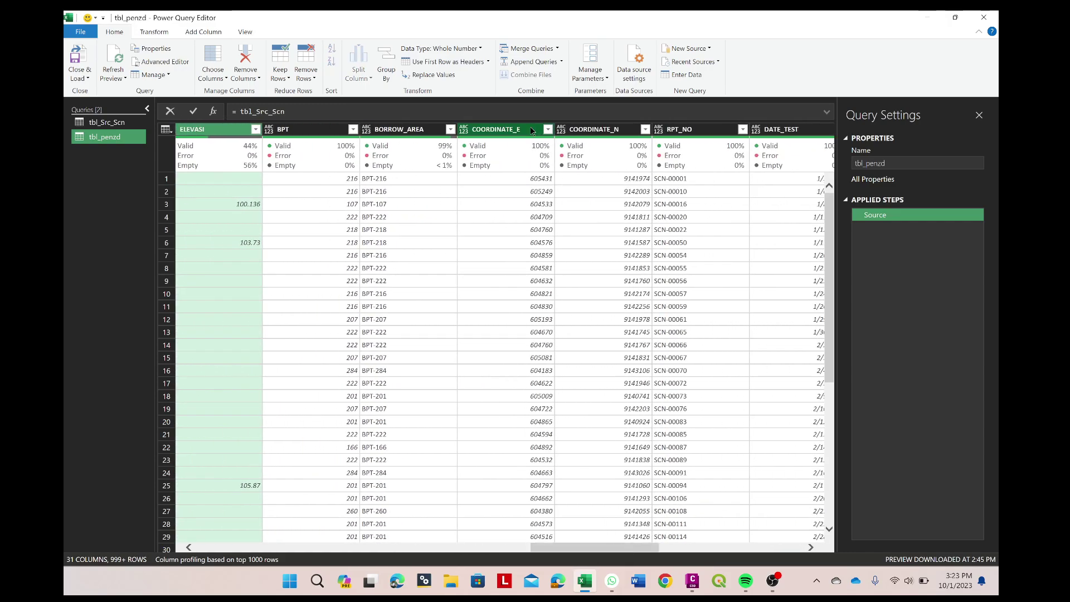
pyautogui.keyDown('ctrl'); pyautogui.click(620, 129); pyautogui.keyUp('ctrl')
pyautogui.keyDown('ctrl'); pyautogui.click(708, 130); pyautogui.keyUp('ctrl')
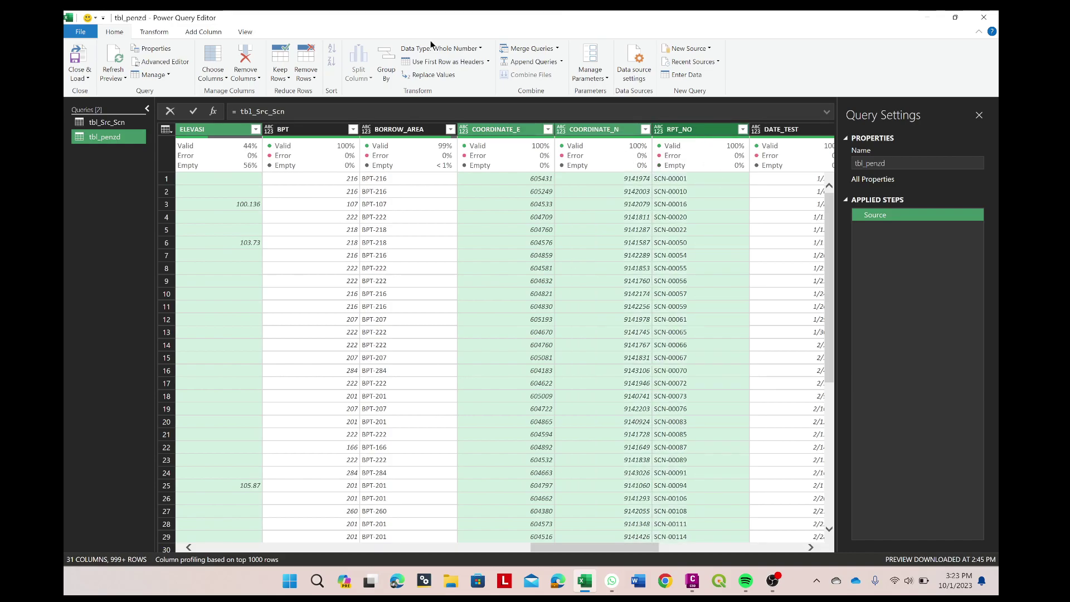
pyautogui.click(259, 78)
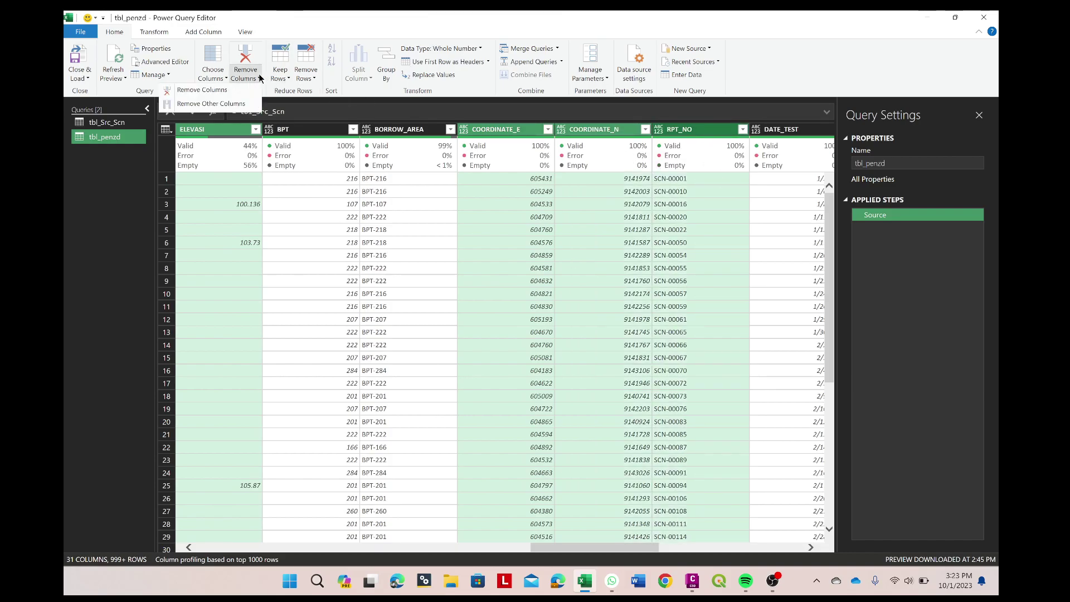
pyautogui.click(227, 105)
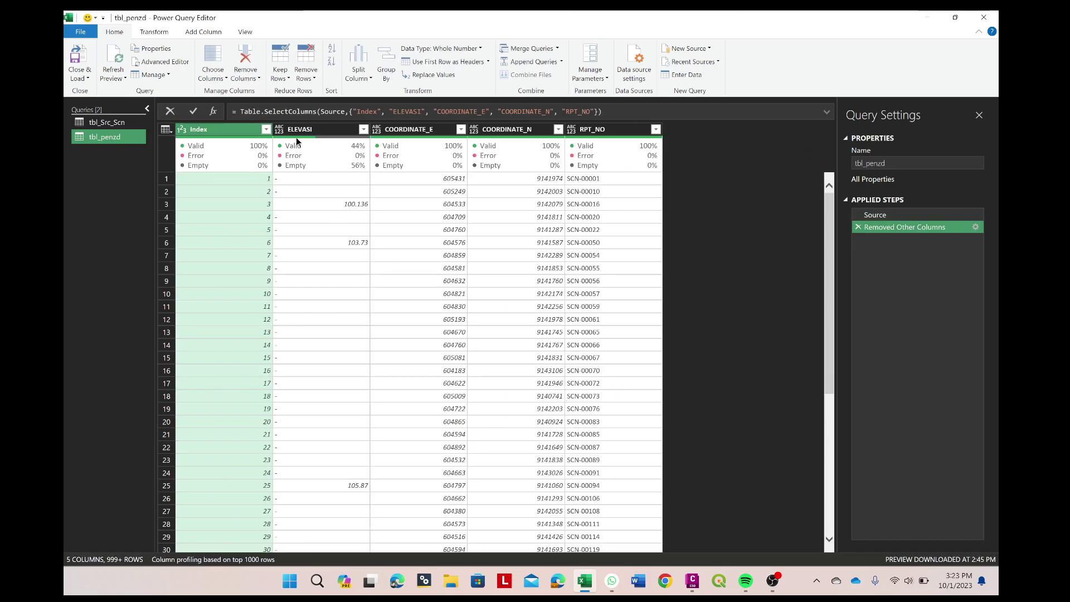
# Step: Move the ELEVASI column to sit after COORDINATE_N
pyautogui.click(394, 134)
pyautogui.click(321, 161)
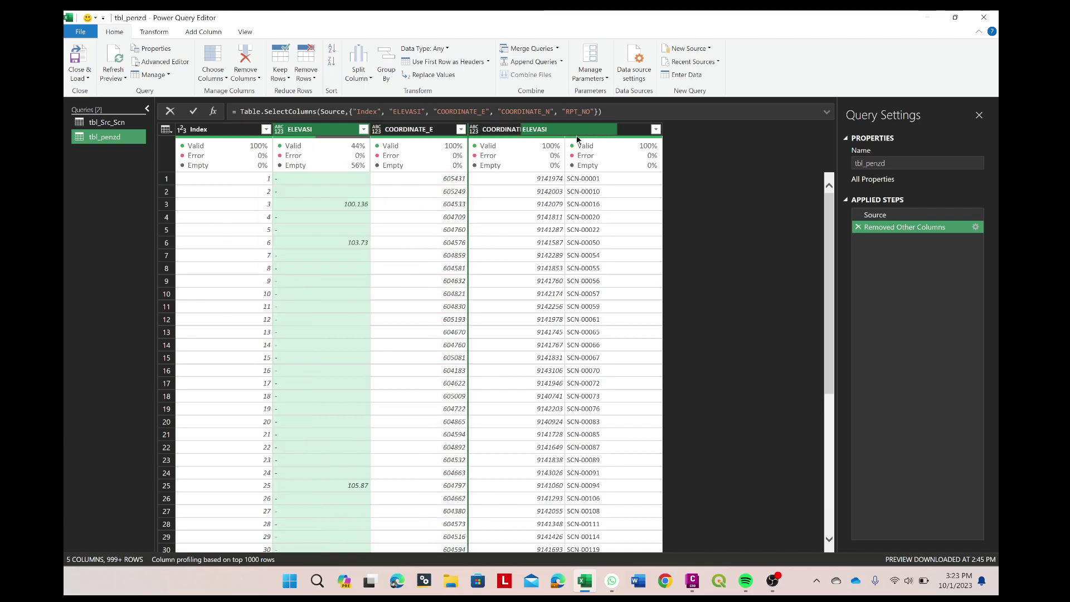
pyautogui.moveTo(394, 134); pyautogui.dragTo(580, 136)
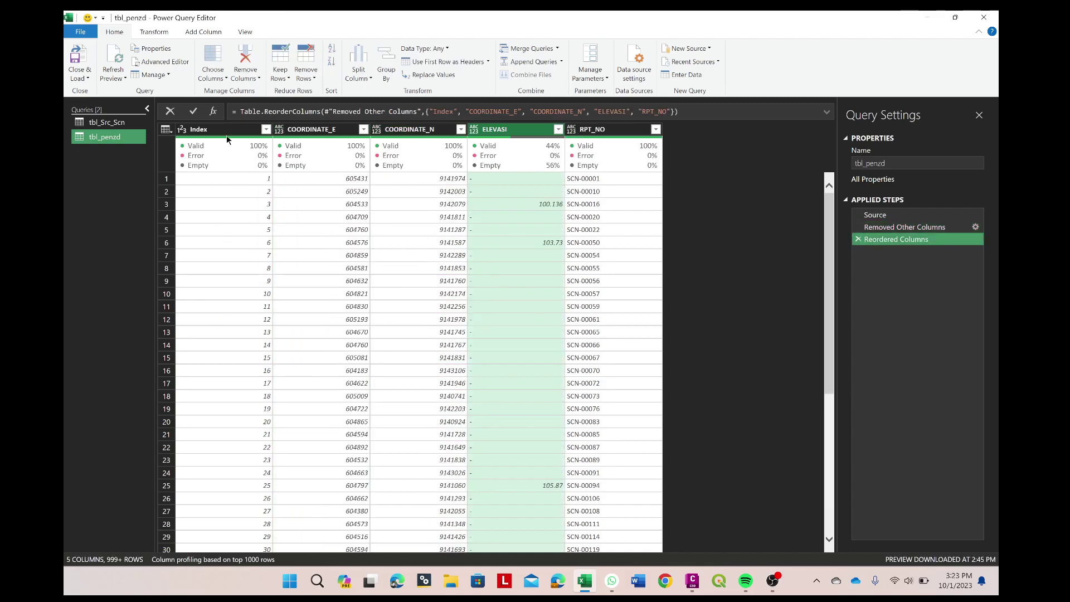
# Step: Rename the Index column to p and dismiss the duplicate column name warning
pyautogui.click(342, 130)
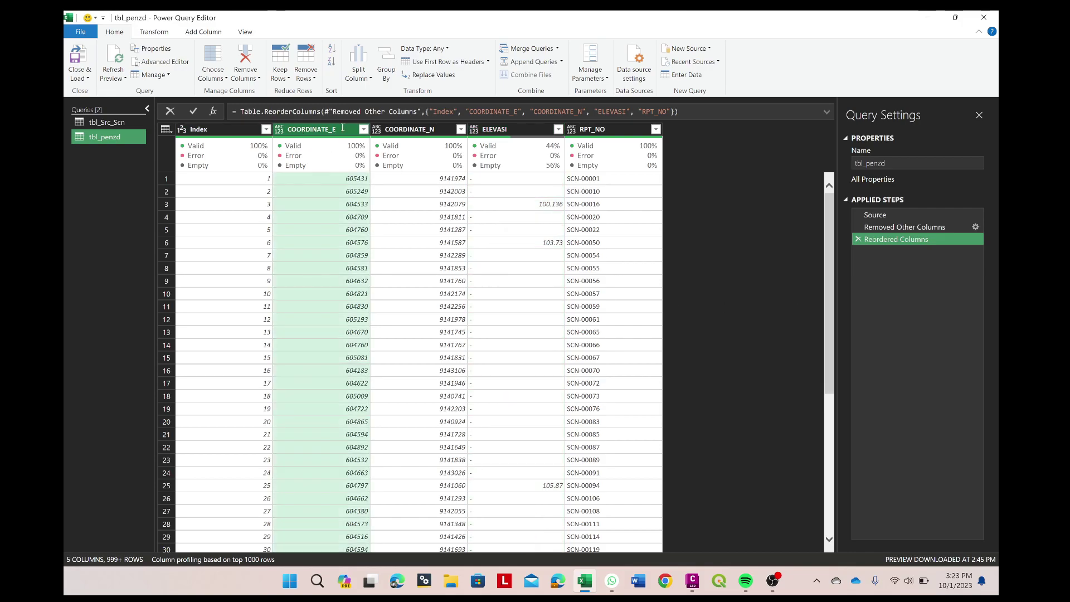
pyautogui.click(212, 131)
pyautogui.doubleClick(211, 131)
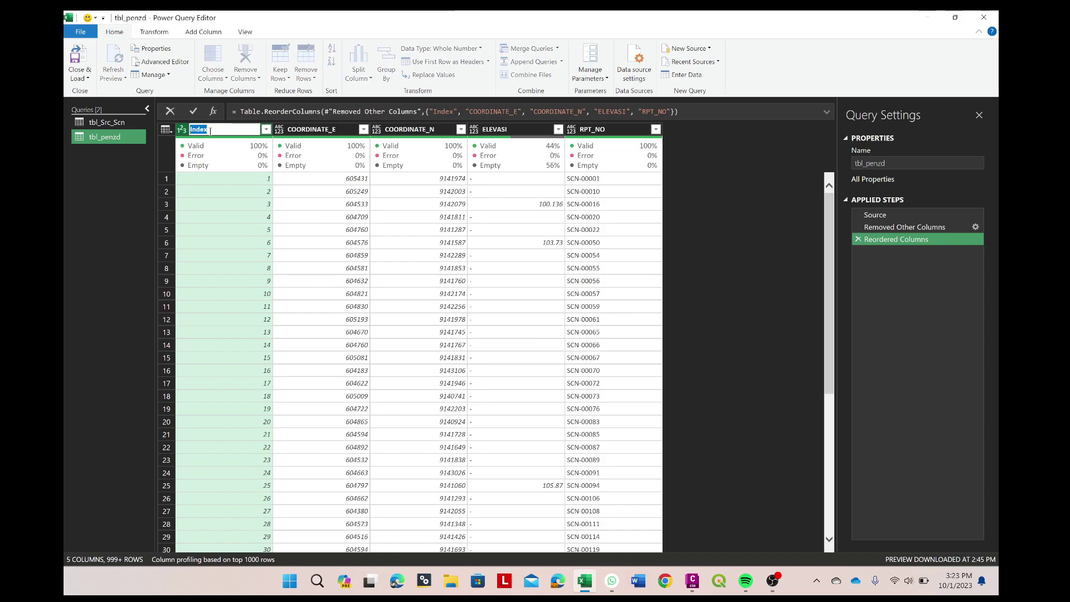
pyautogui.write('P')
pyautogui.doubleClick(345, 131)
pyautogui.write('p')
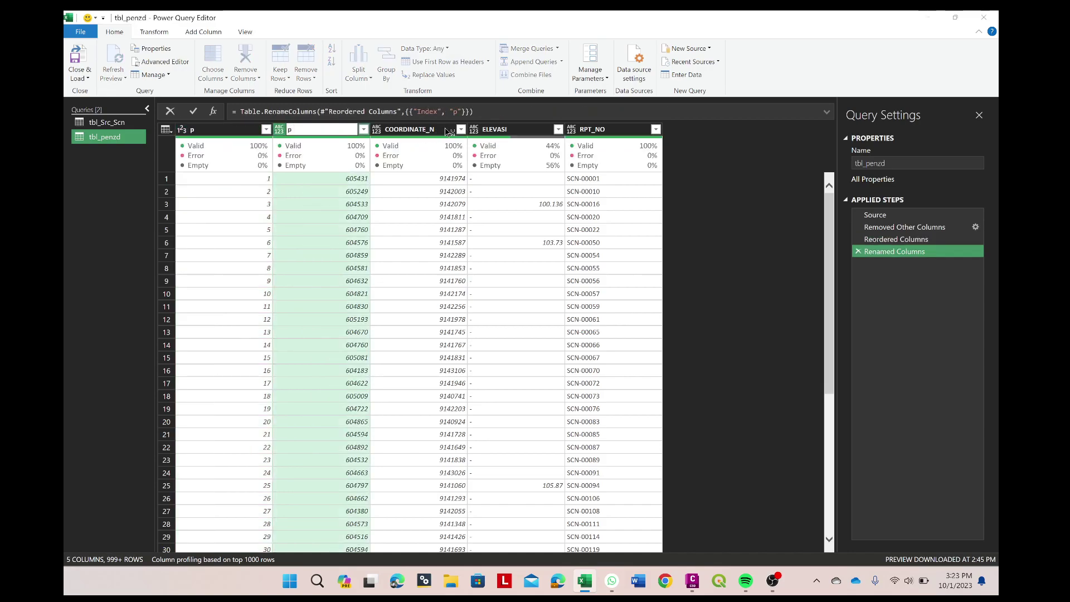
pyautogui.press('Return')
pyautogui.click(634, 313)
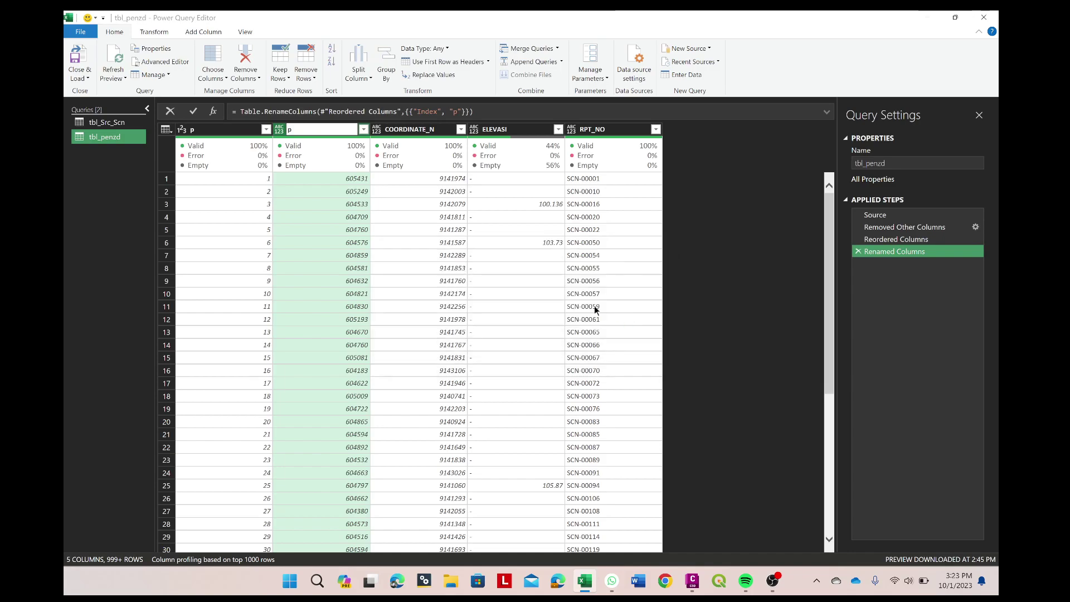
# Step: Rename COORDINATE_E, COORDINATE_N, ELEVASI and RPT_NO to e, n, z and d
pyautogui.click(444, 131)
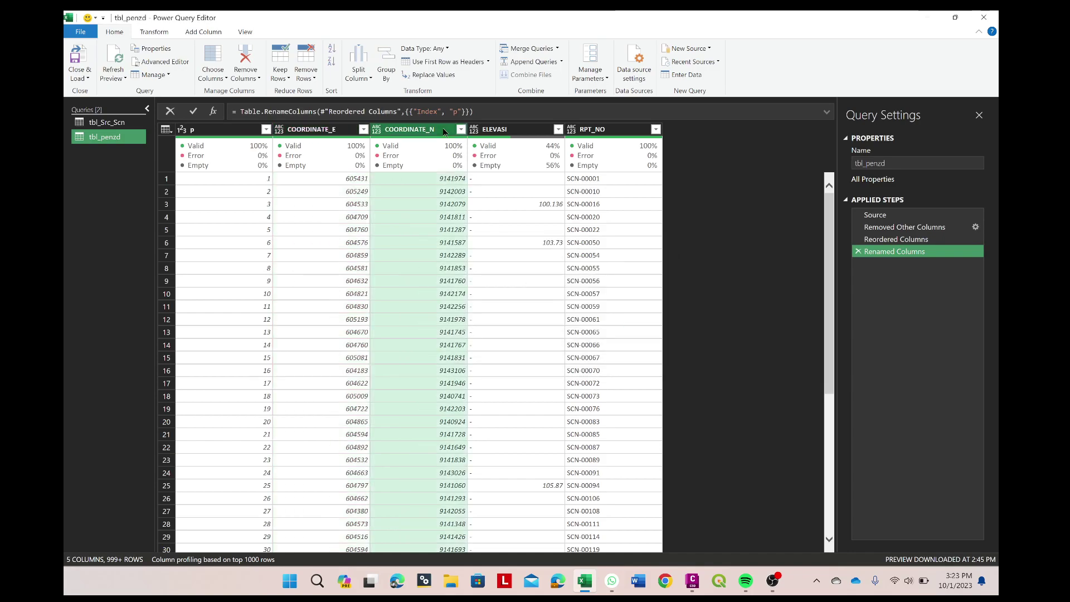
pyautogui.doubleClick(351, 132)
pyautogui.write('p')
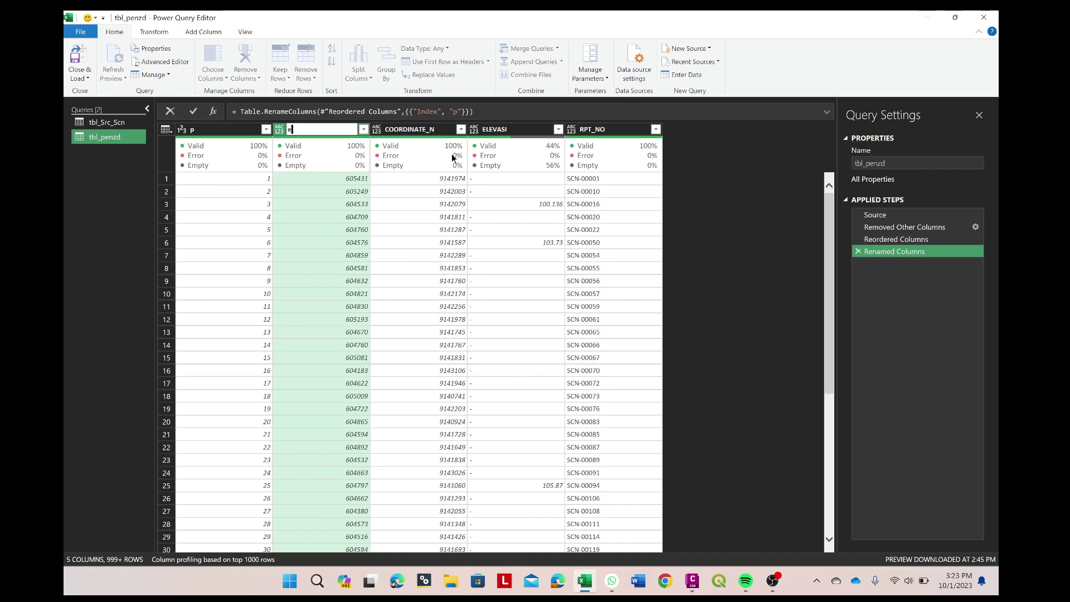
pyautogui.press('Return')
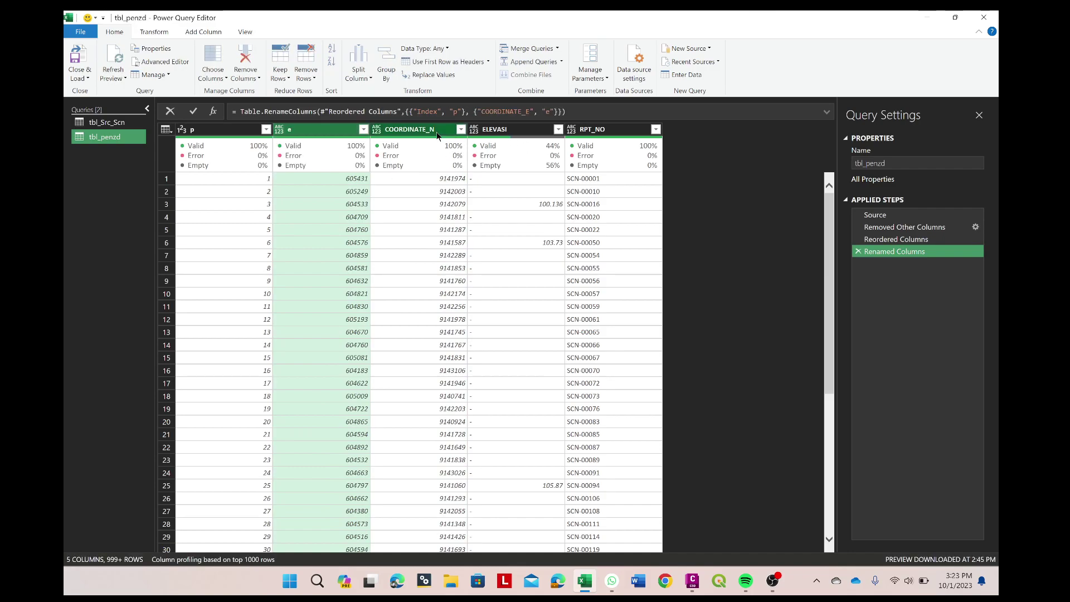
pyautogui.doubleClick(436, 133)
pyautogui.write('n')
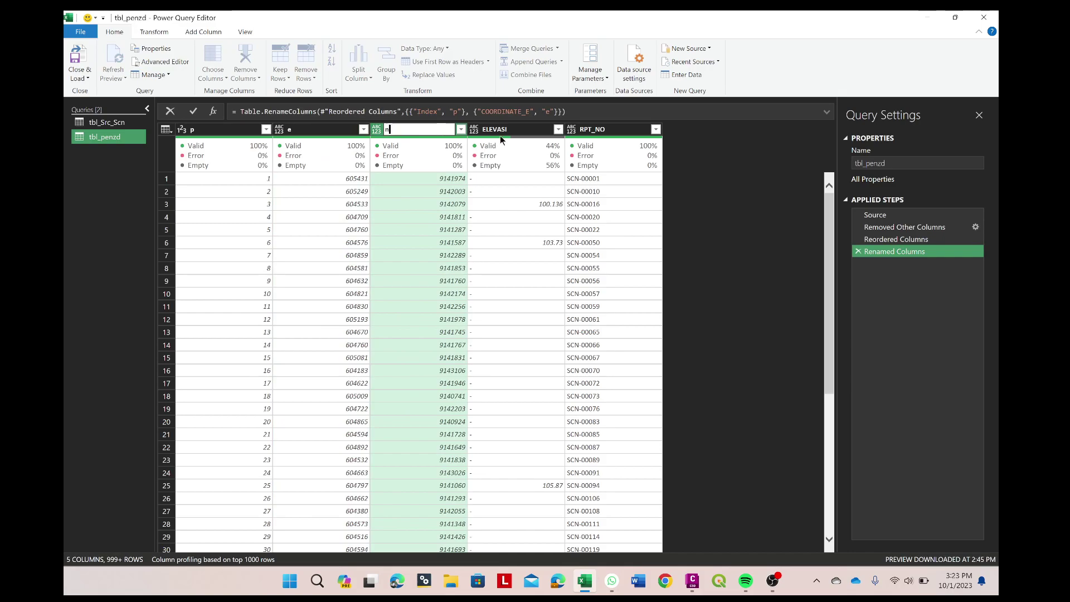
pyautogui.doubleClick(529, 131)
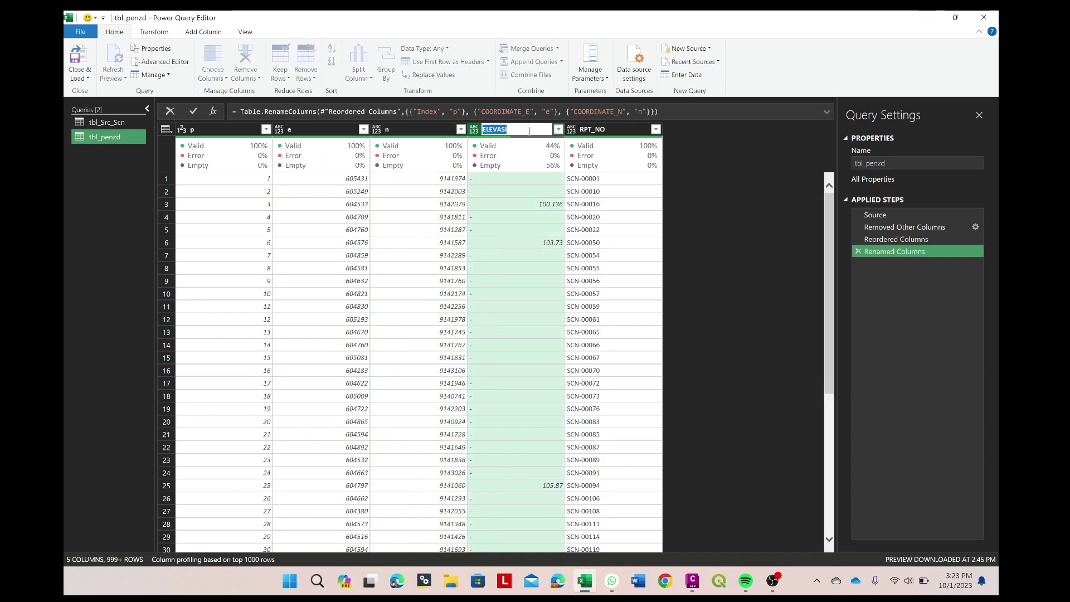
pyautogui.write('z')
pyautogui.doubleClick(635, 131)
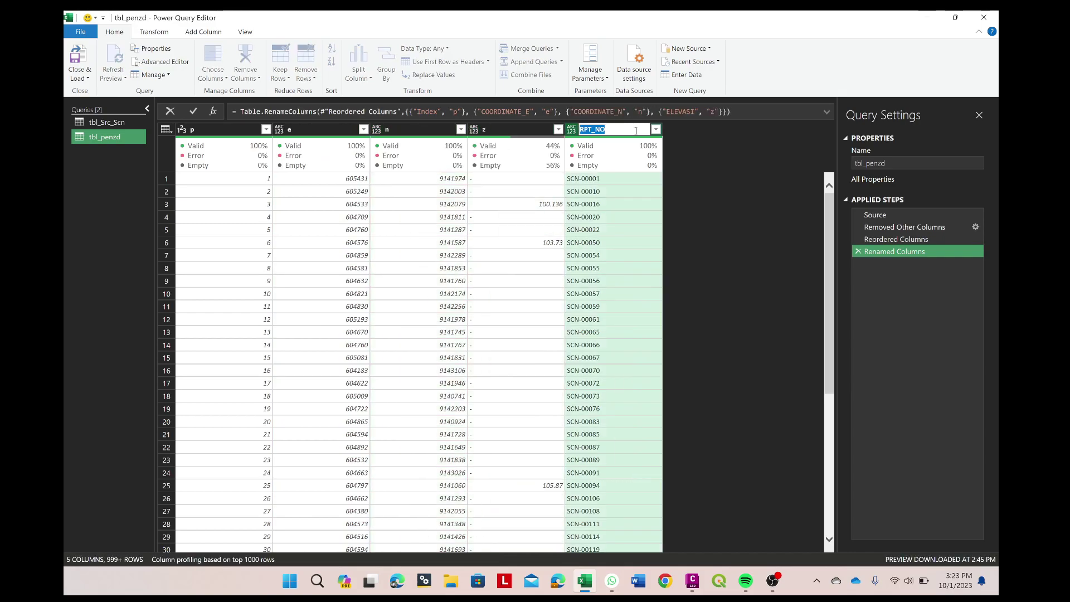
pyautogui.write('d')
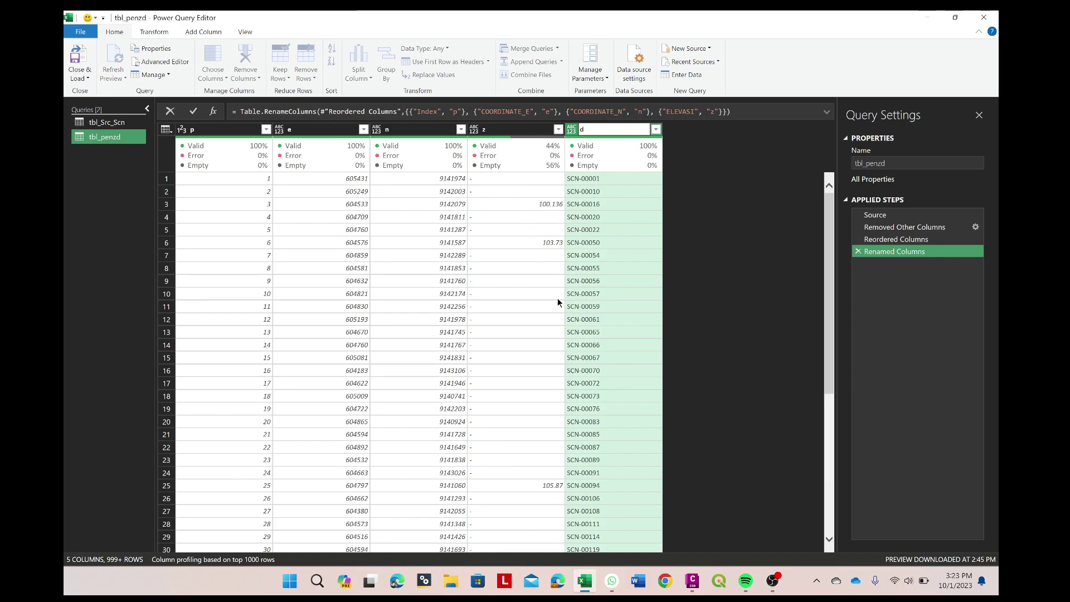
pyautogui.press('Return')
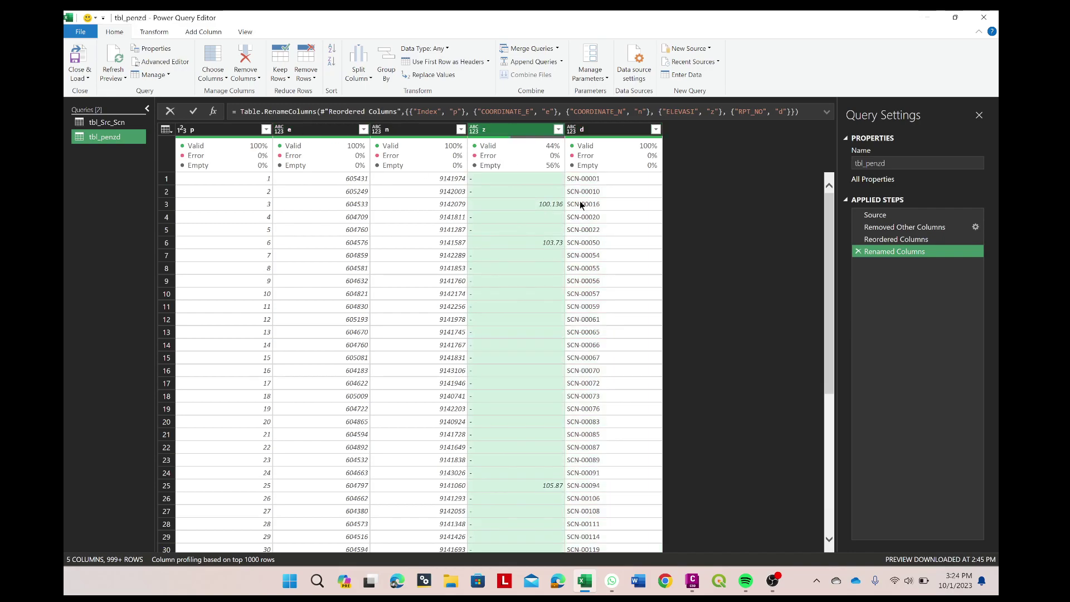
# Step: Replace the "-" values in column z with 0
pyautogui.click(154, 32)
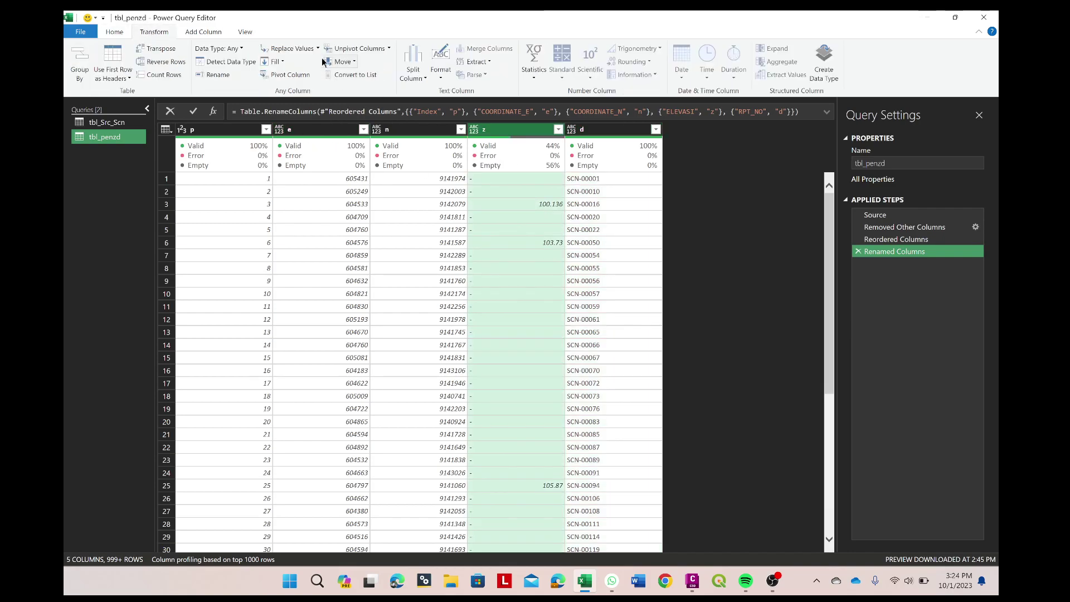
pyautogui.click(317, 49)
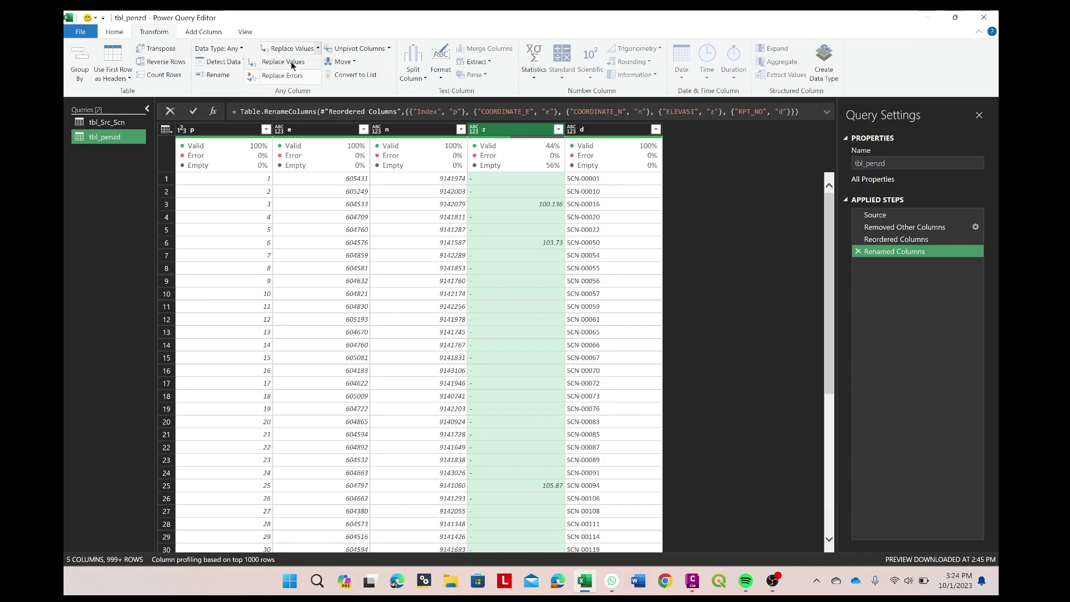
pyautogui.press('Escape')
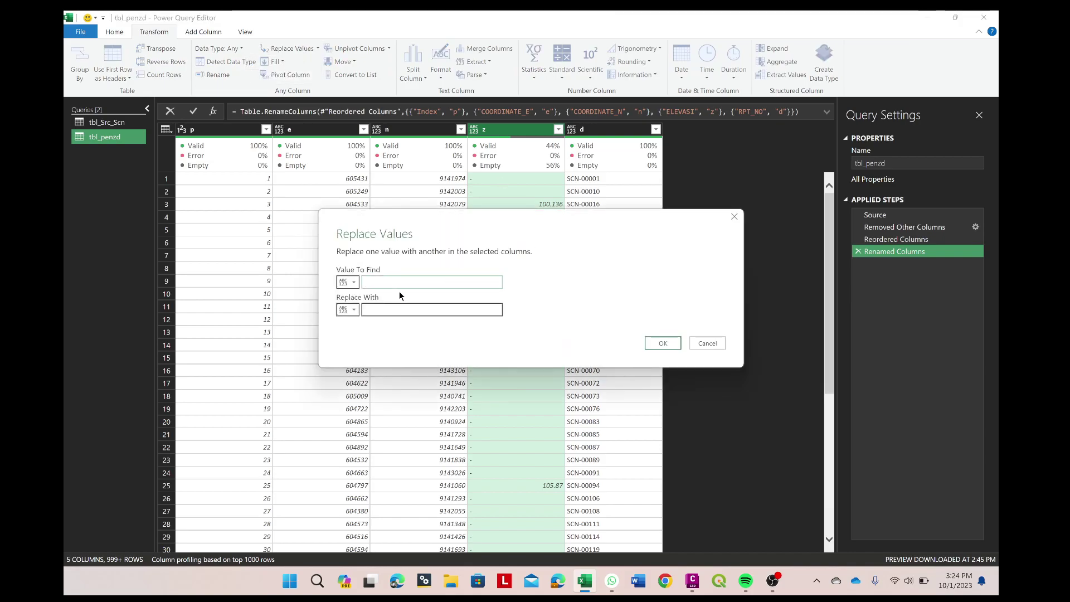
pyautogui.write('-')
pyautogui.click(386, 306)
pyautogui.write('0')
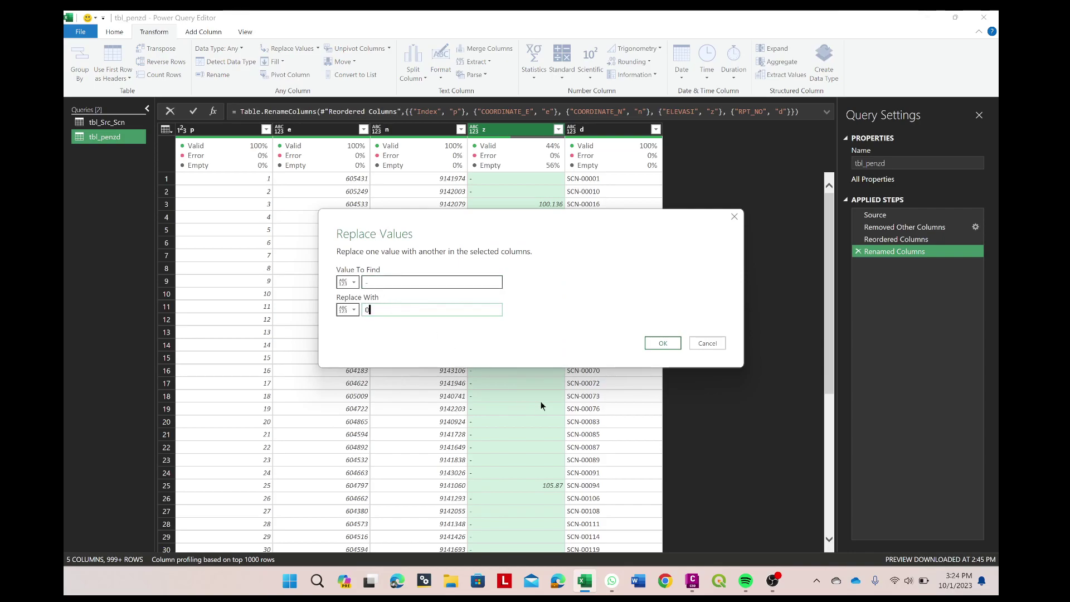
pyautogui.click(670, 341)
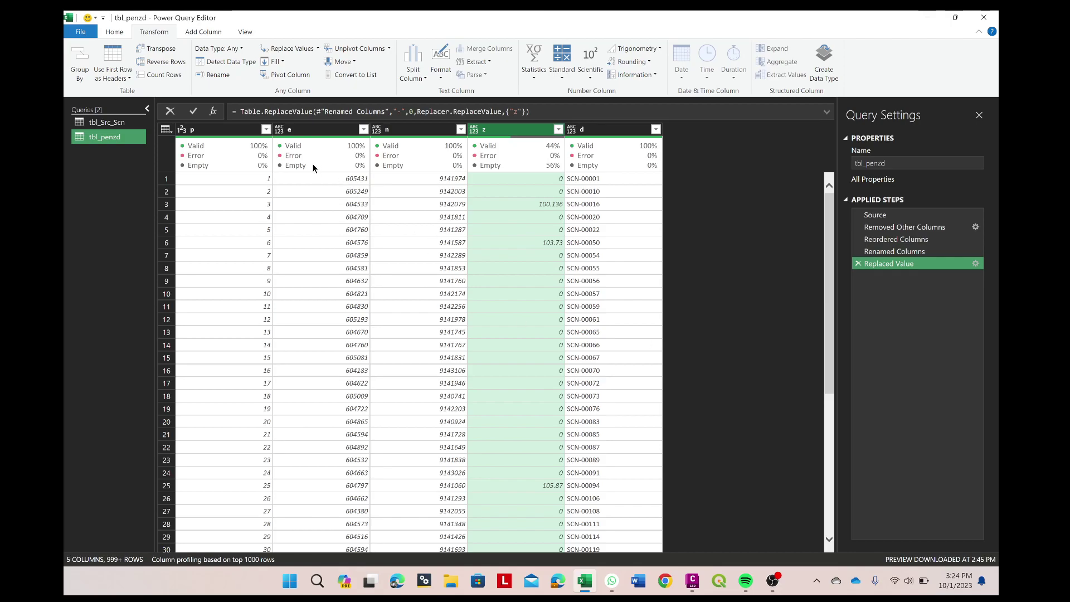
# Step: Select columns e, n and z together
pyautogui.click(312, 130)
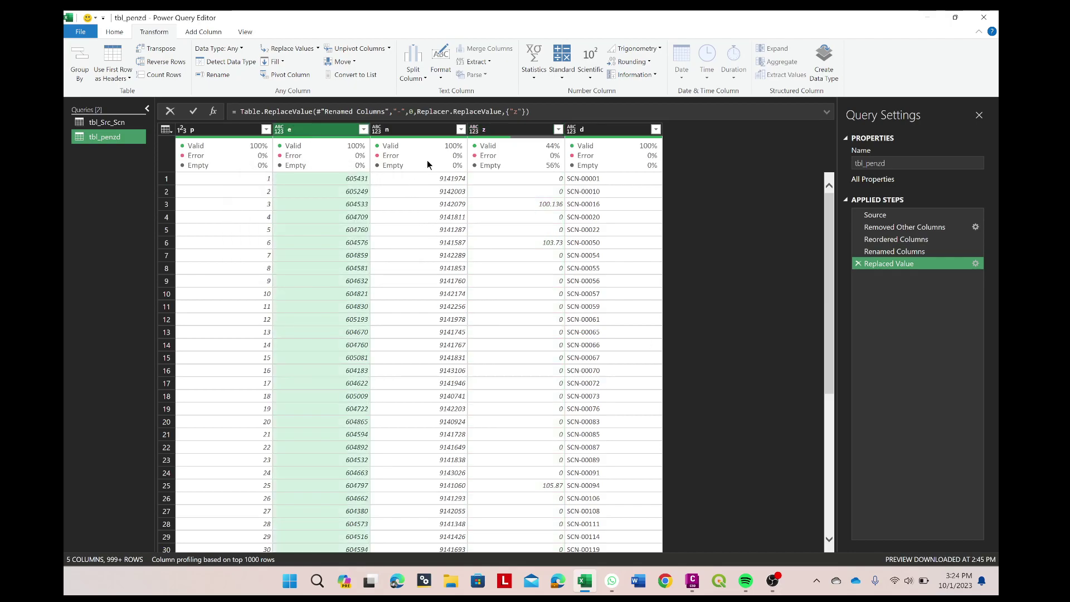
pyautogui.keyDown('ctrl'); pyautogui.click(423, 133); pyautogui.keyUp('ctrl')
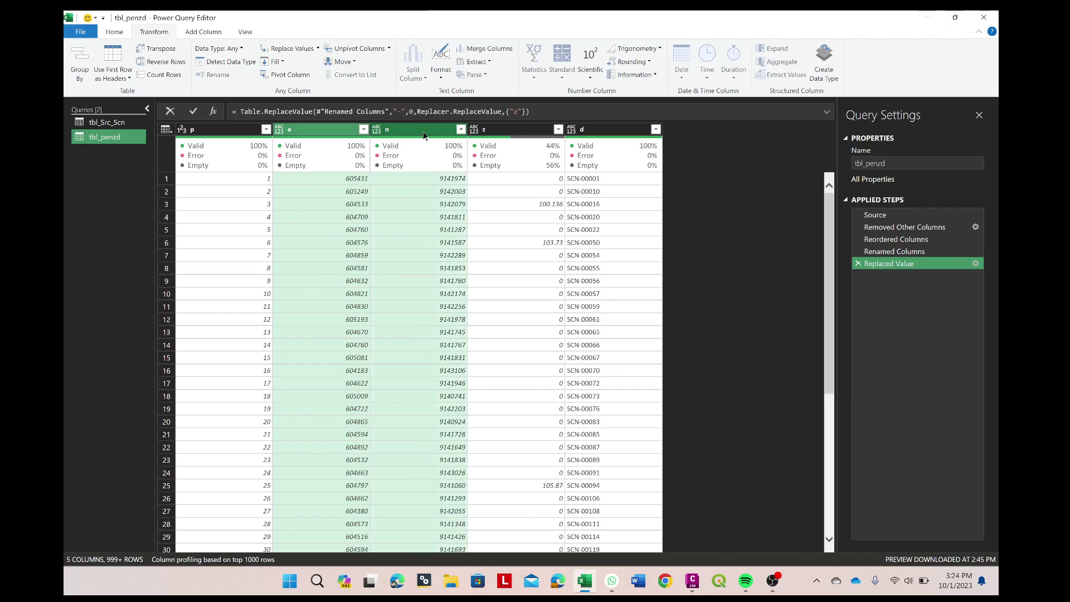
pyautogui.keyDown('ctrl'); pyautogui.click(508, 132); pyautogui.keyUp('ctrl')
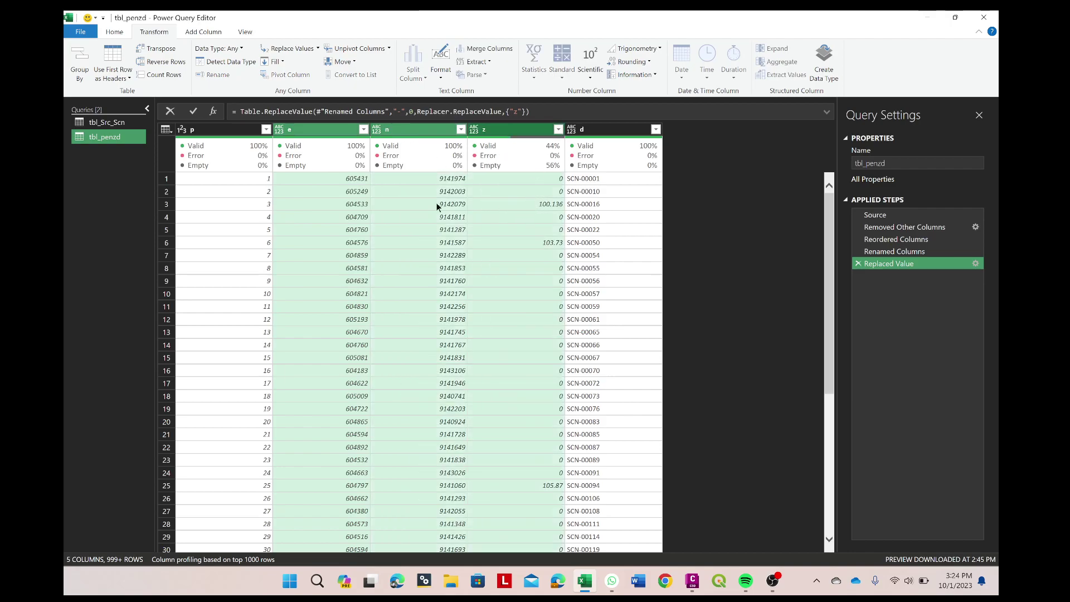
# Step: Set columns e, n and z to Decimal Number and column d to Text
pyautogui.click(237, 49)
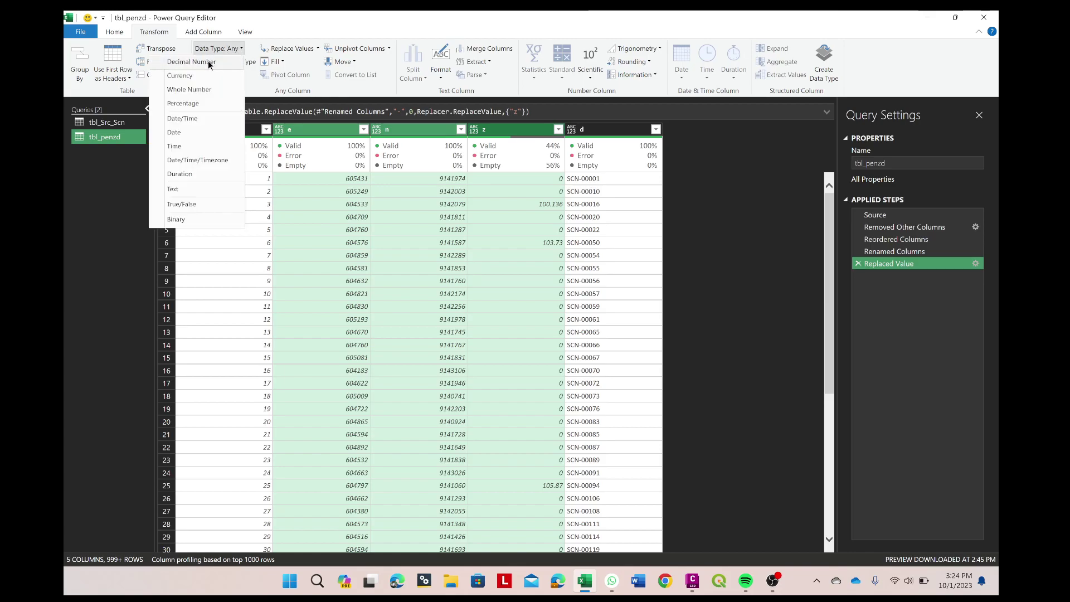
pyautogui.click(191, 62)
pyautogui.click(591, 131)
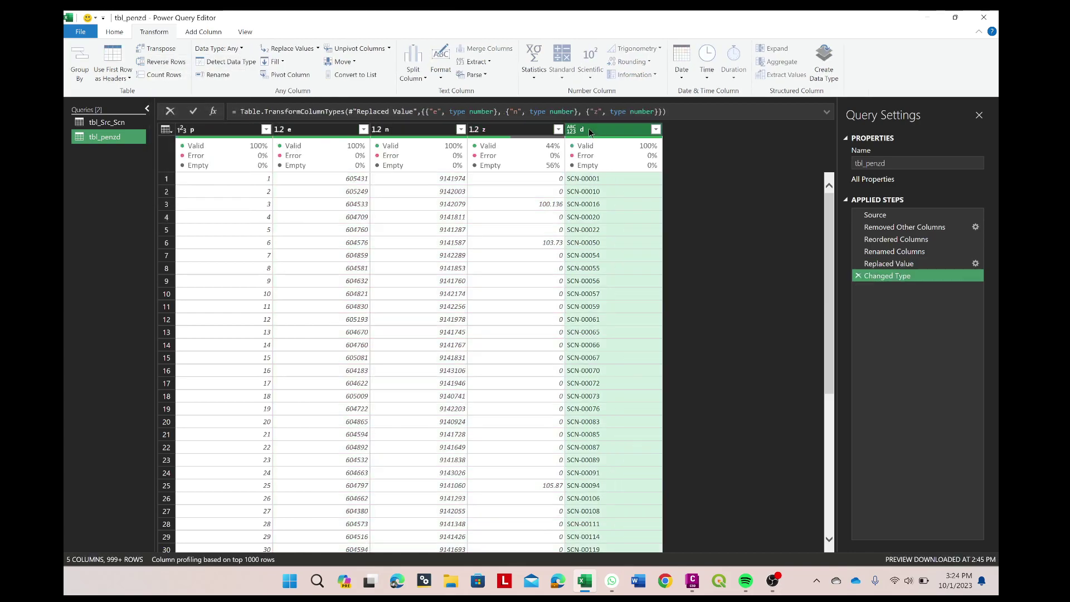
pyautogui.click(239, 50)
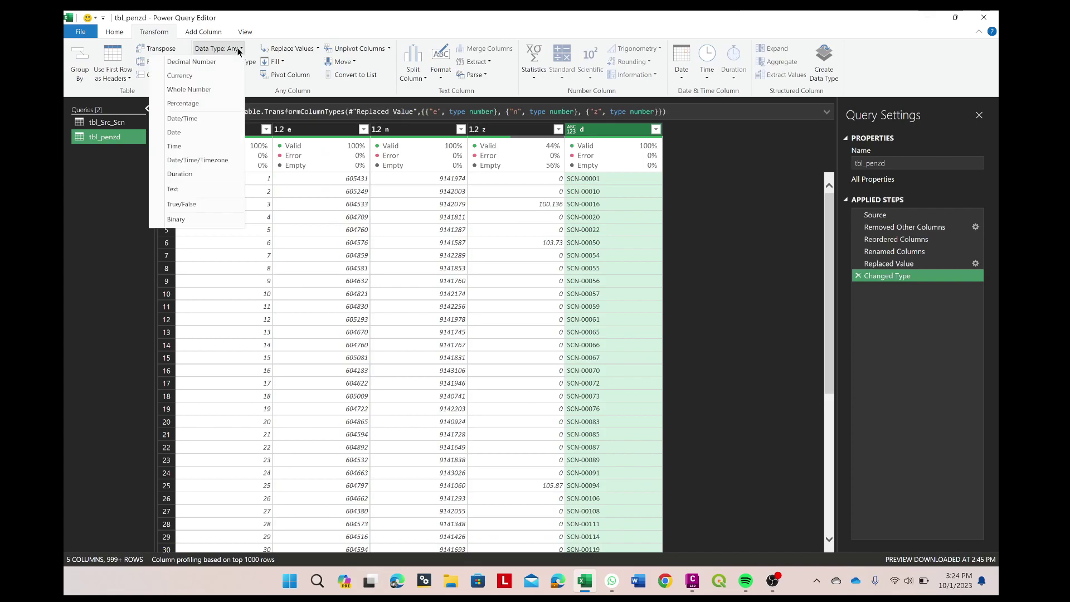
pyautogui.click(196, 192)
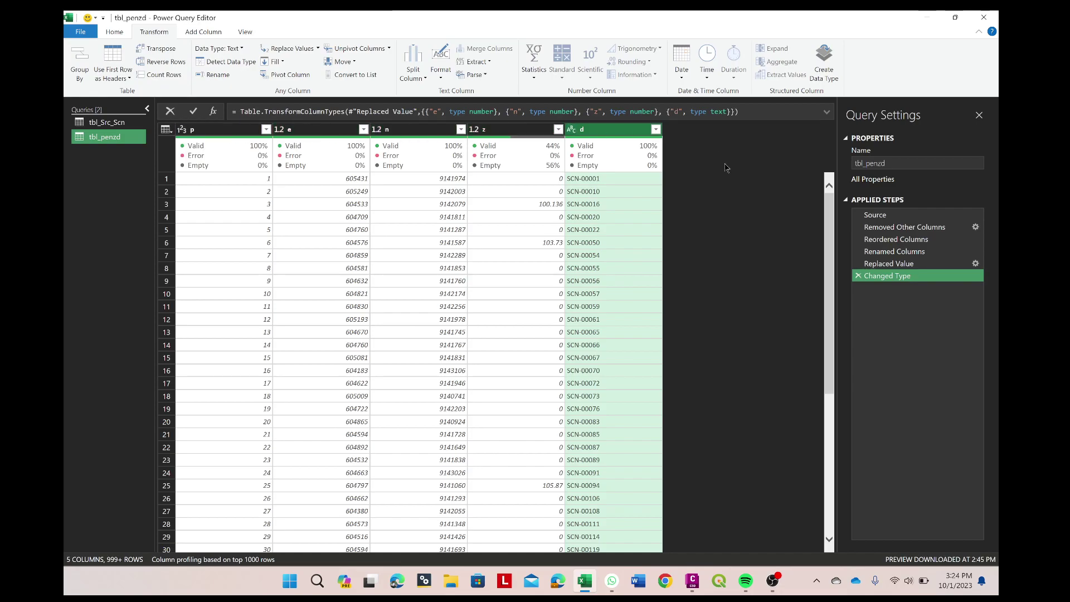
pyautogui.click(114, 31)
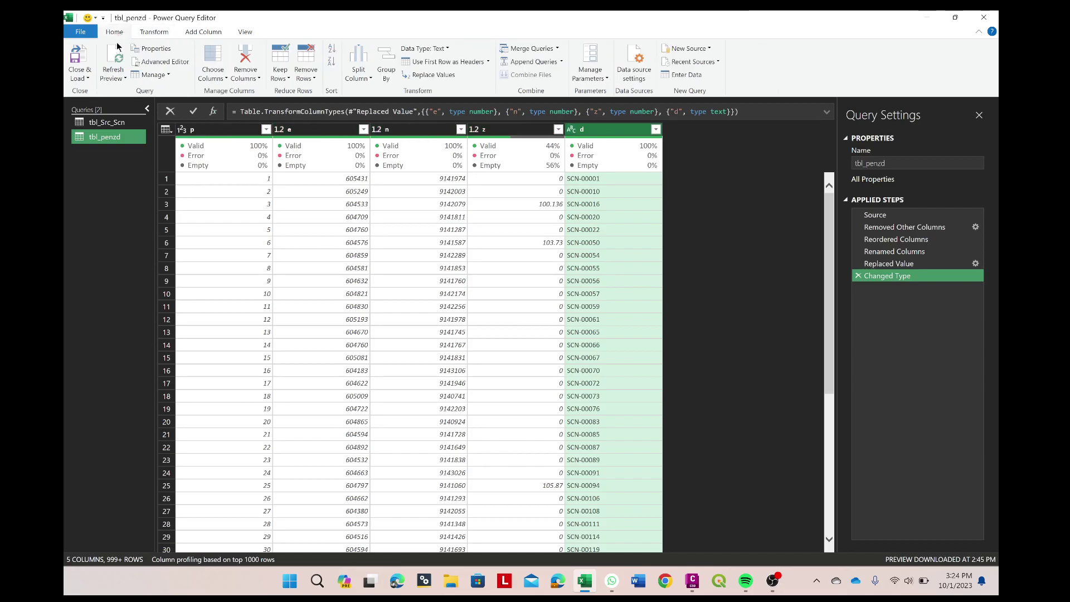
# Step: Close the Power Query Editor, loading the query as a connection only
pyautogui.click(78, 78)
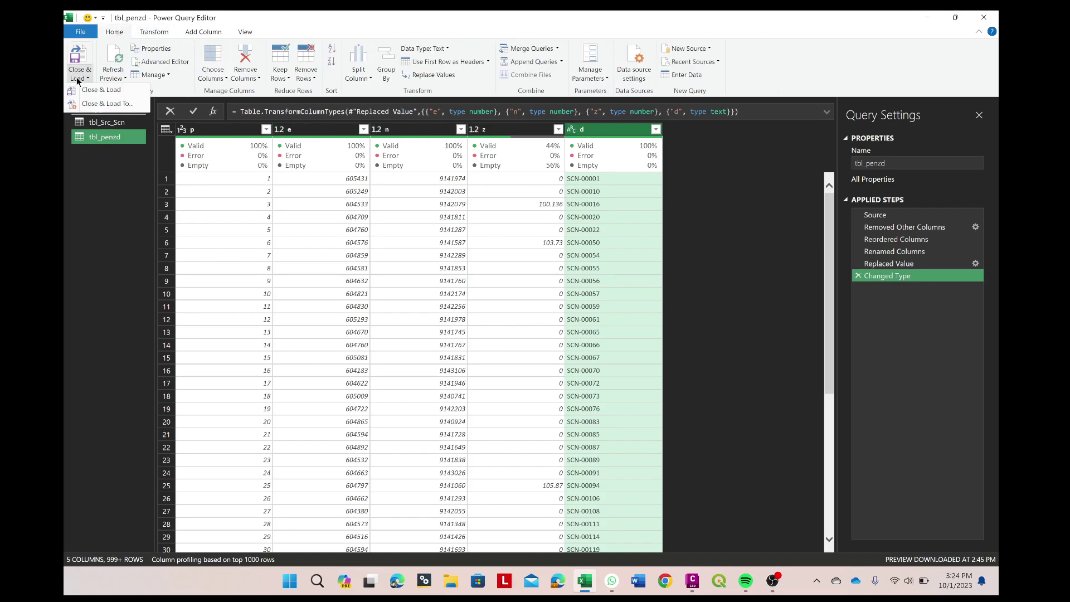
pyautogui.click(109, 104)
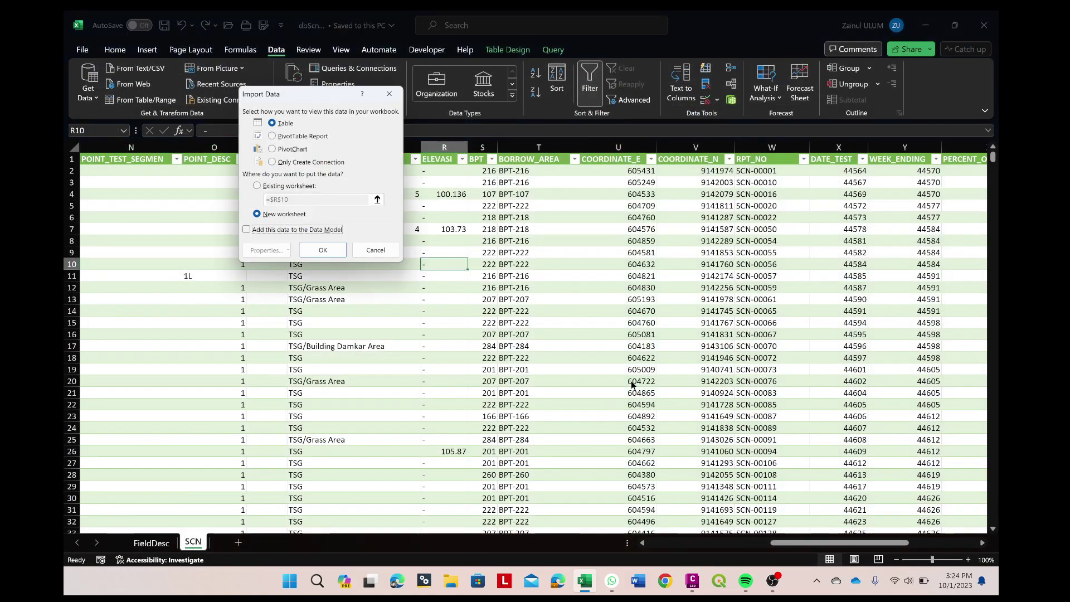
pyautogui.click(312, 162)
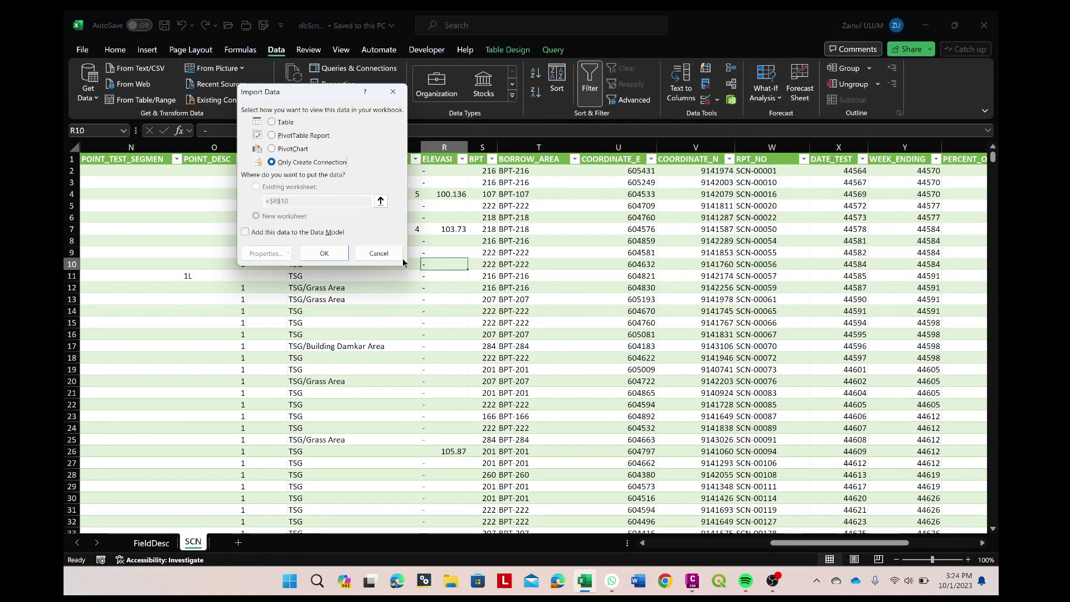
pyautogui.click(341, 254)
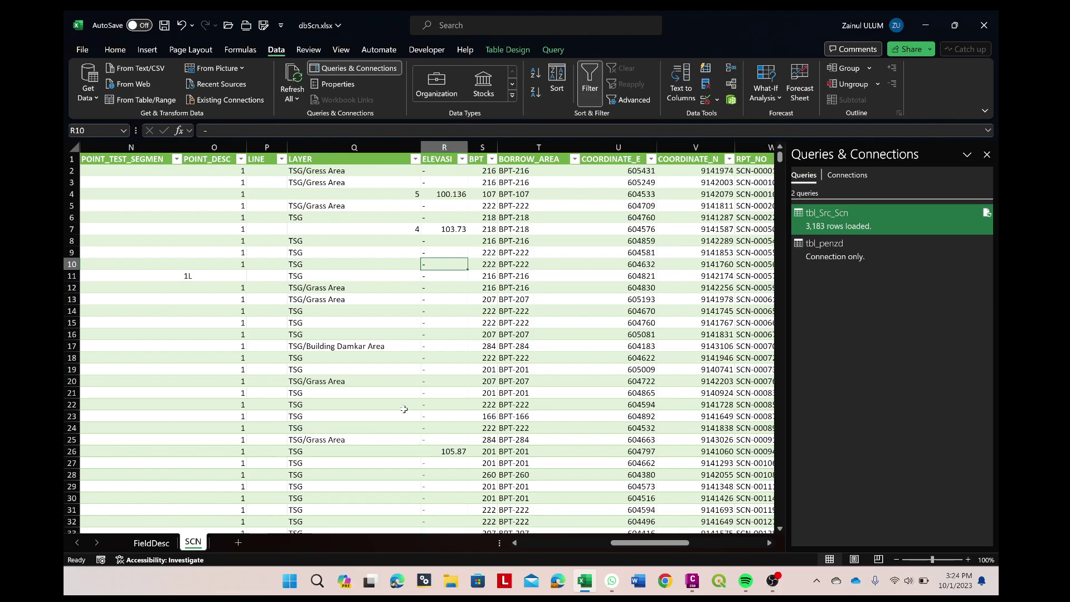
# Step: Add a new sheet and load tbl_penzd there as a table at $A$1
pyautogui.click(238, 542)
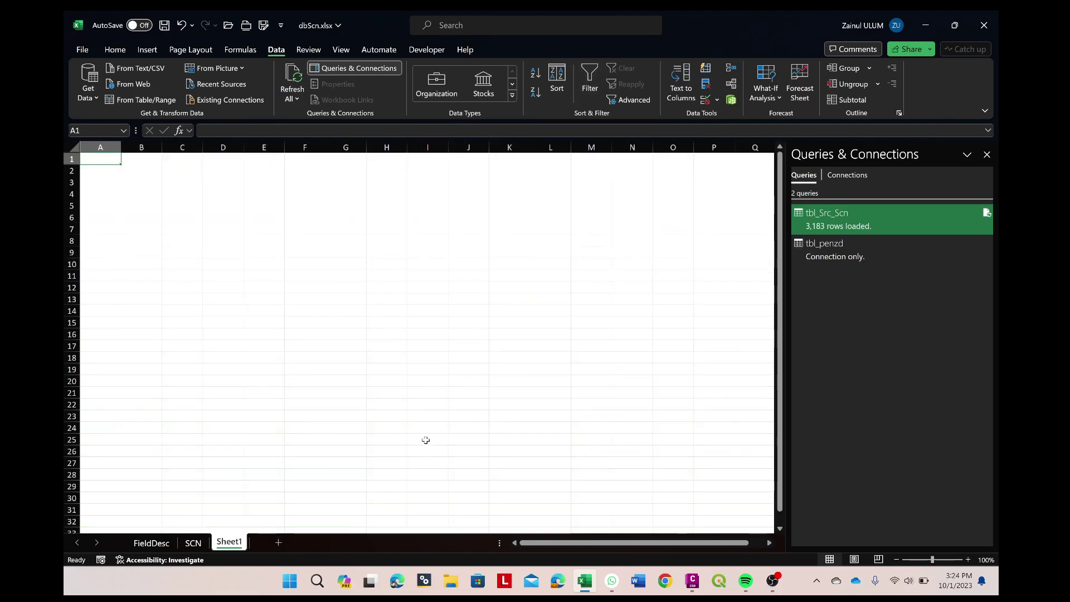
pyautogui.click(846, 252)
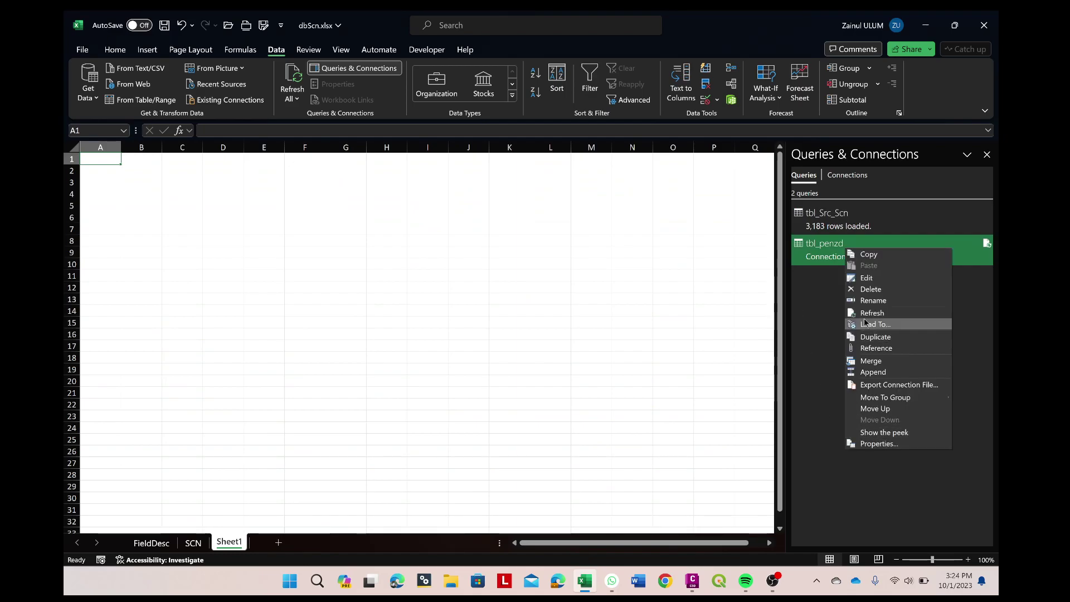
pyautogui.click(858, 324)
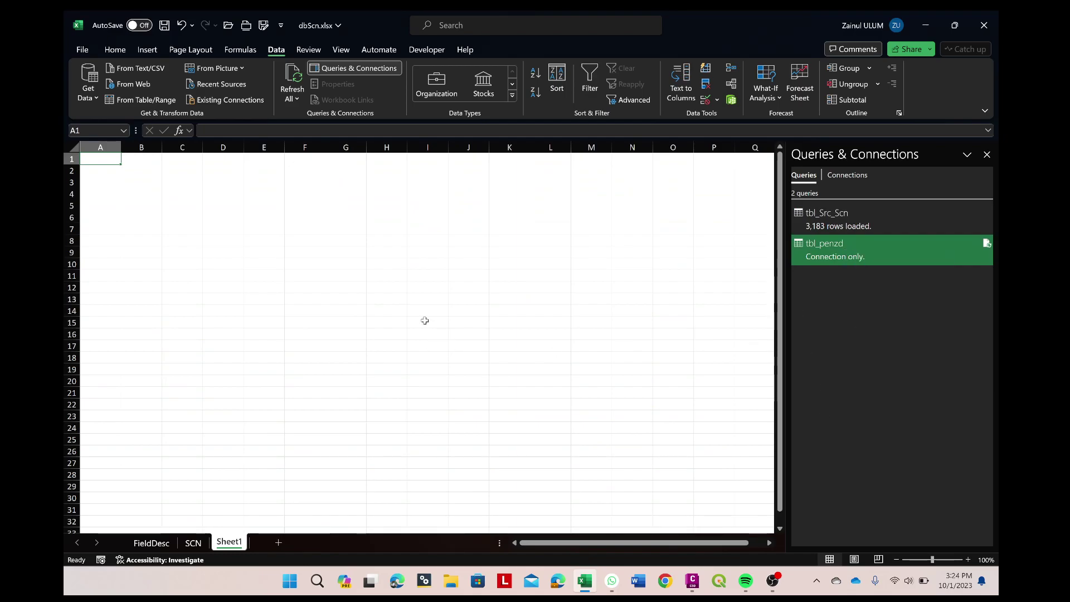
pyautogui.rightClick(831, 256)
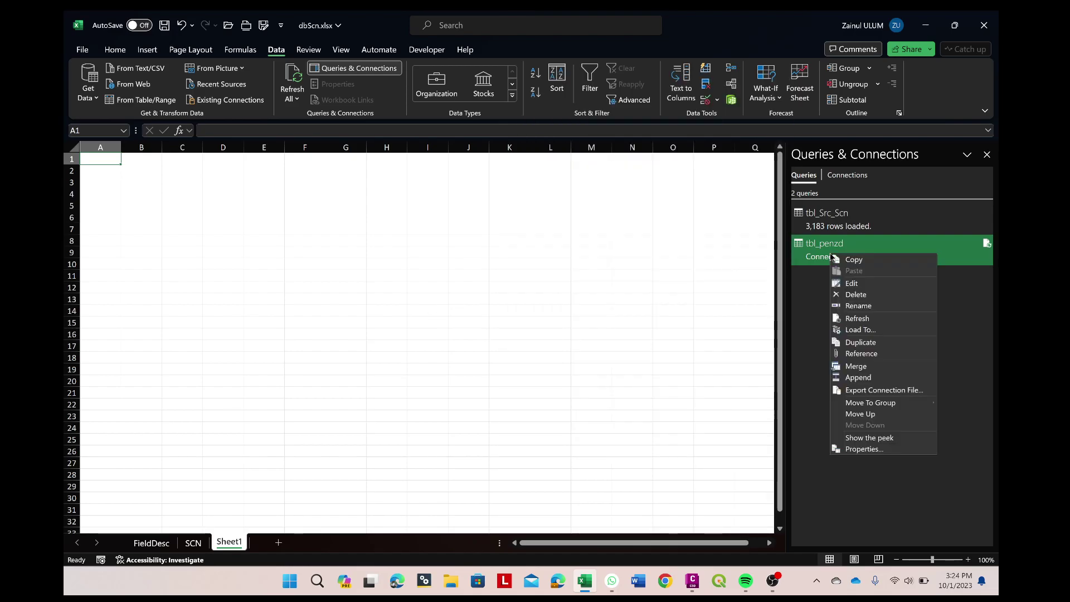
pyautogui.click(858, 329)
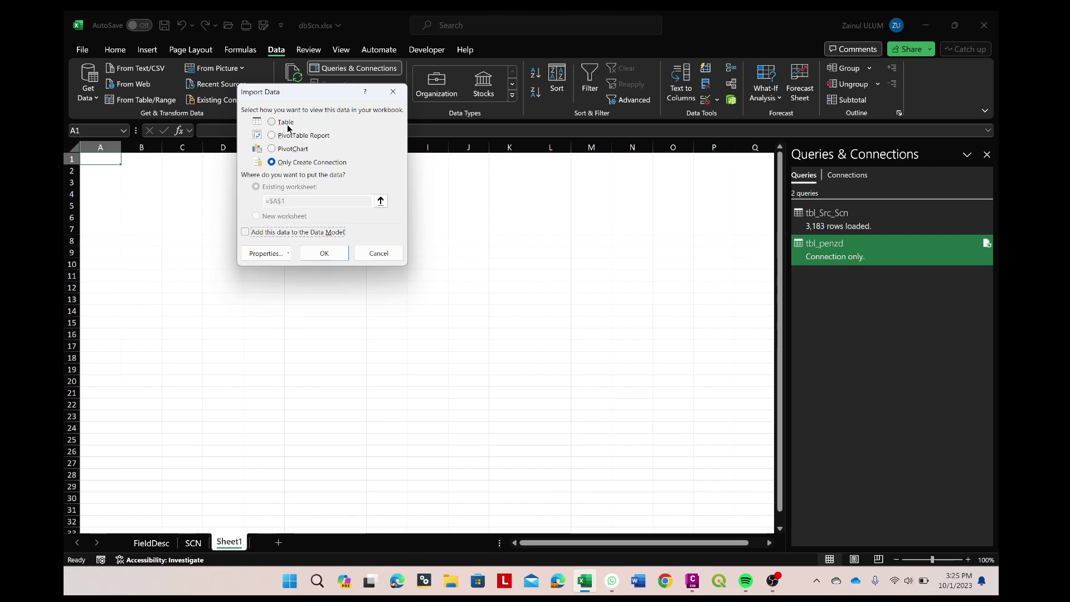
pyautogui.click(285, 122)
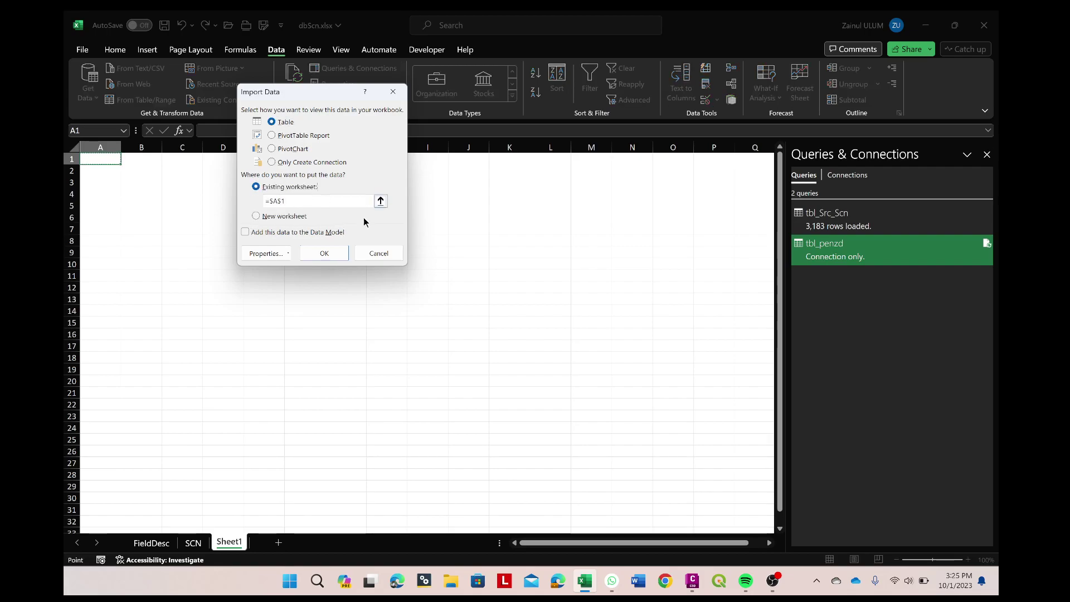
pyautogui.click(342, 256)
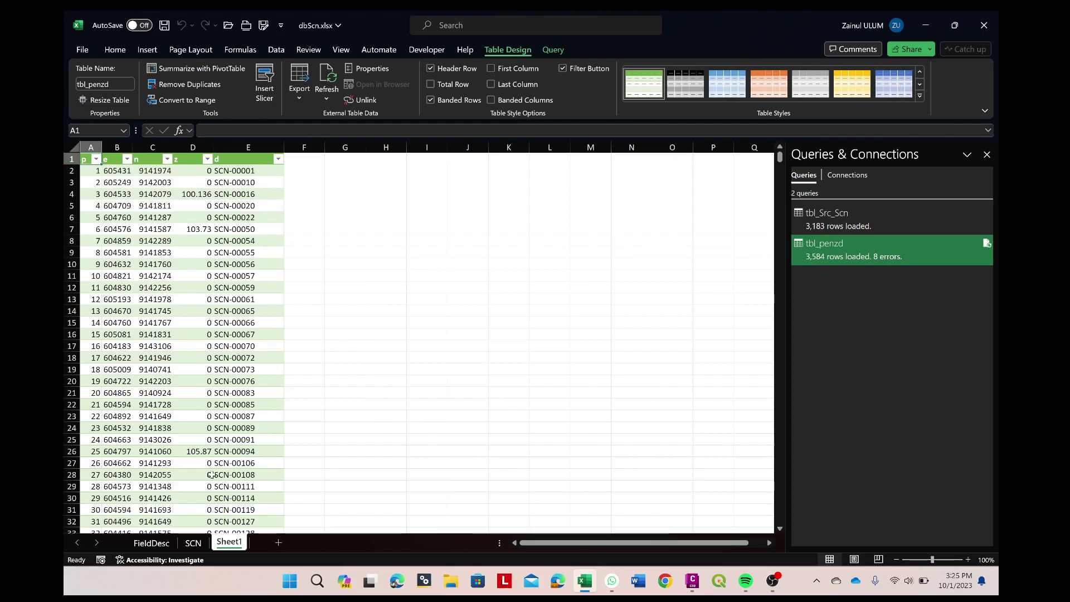
# Step: Copy Sheet1 into a new workbook
pyautogui.rightClick(230, 541)
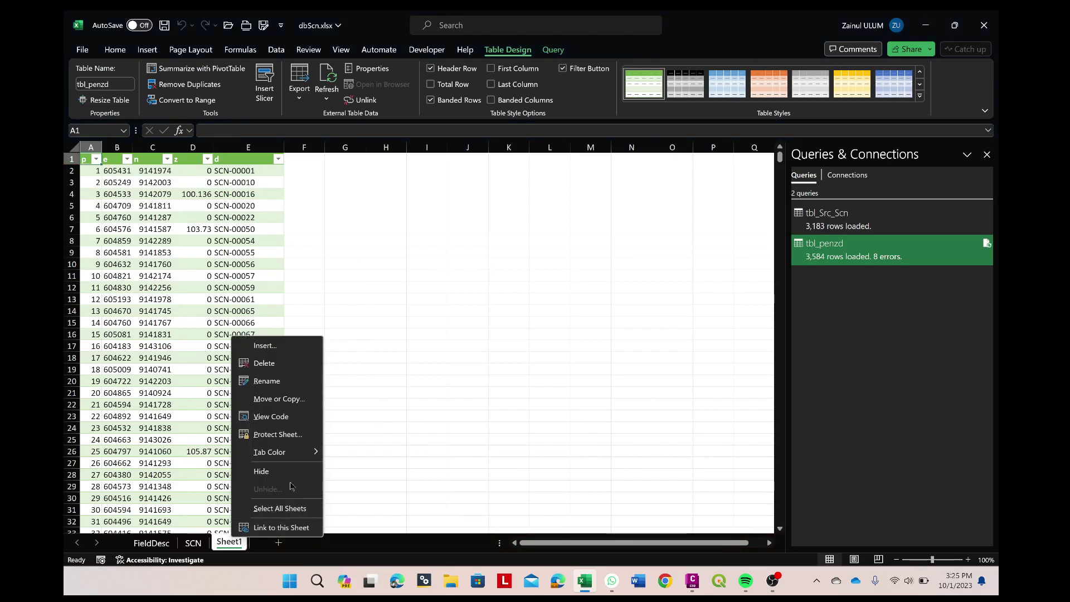
pyautogui.click(278, 398)
pyautogui.click(291, 461)
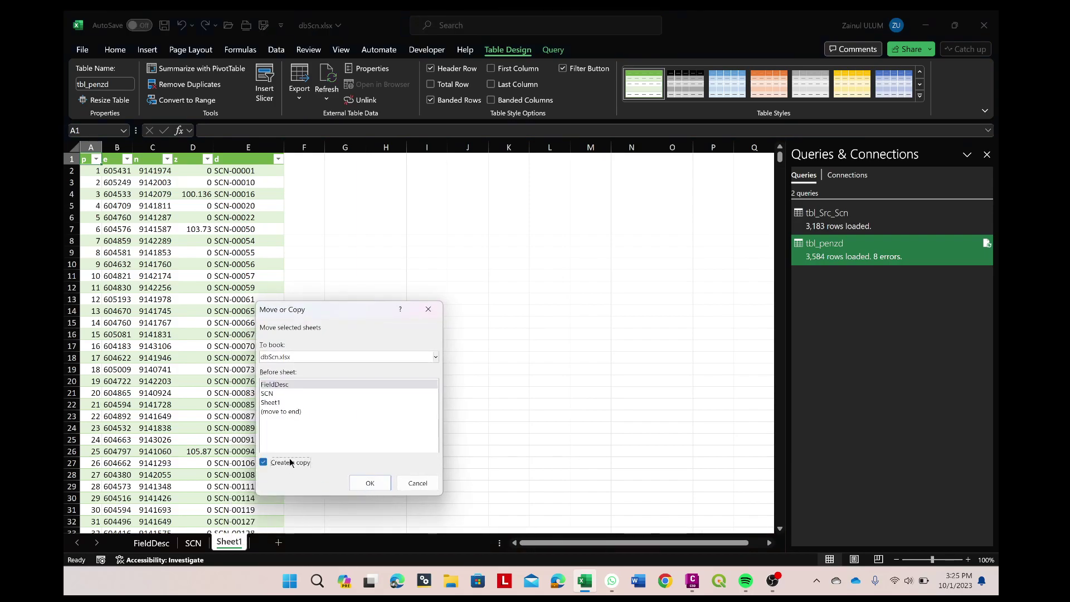
pyautogui.click(333, 355)
pyautogui.click(312, 367)
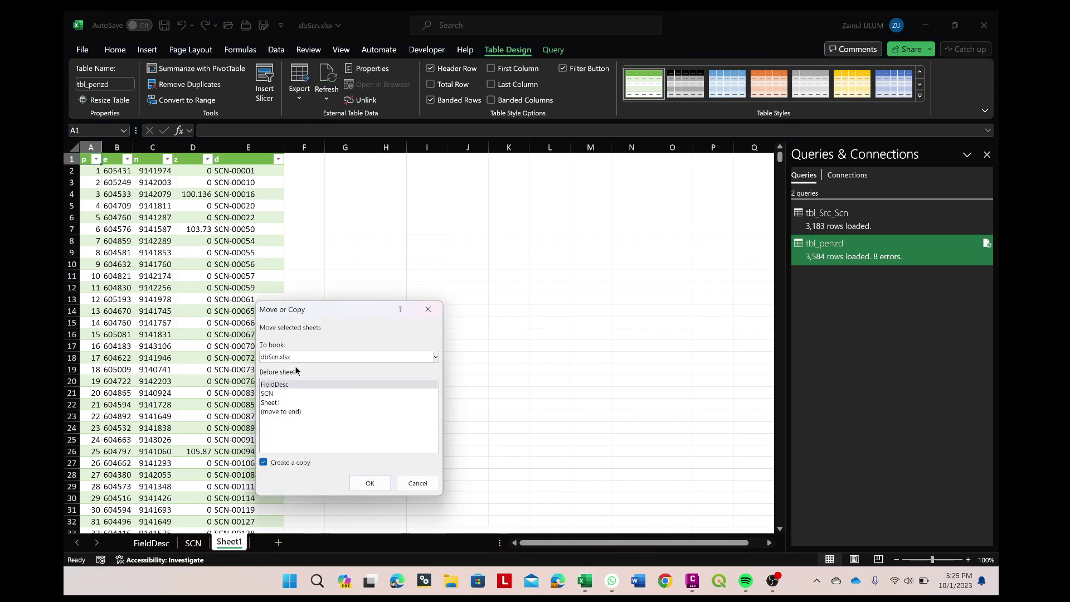
pyautogui.click(384, 481)
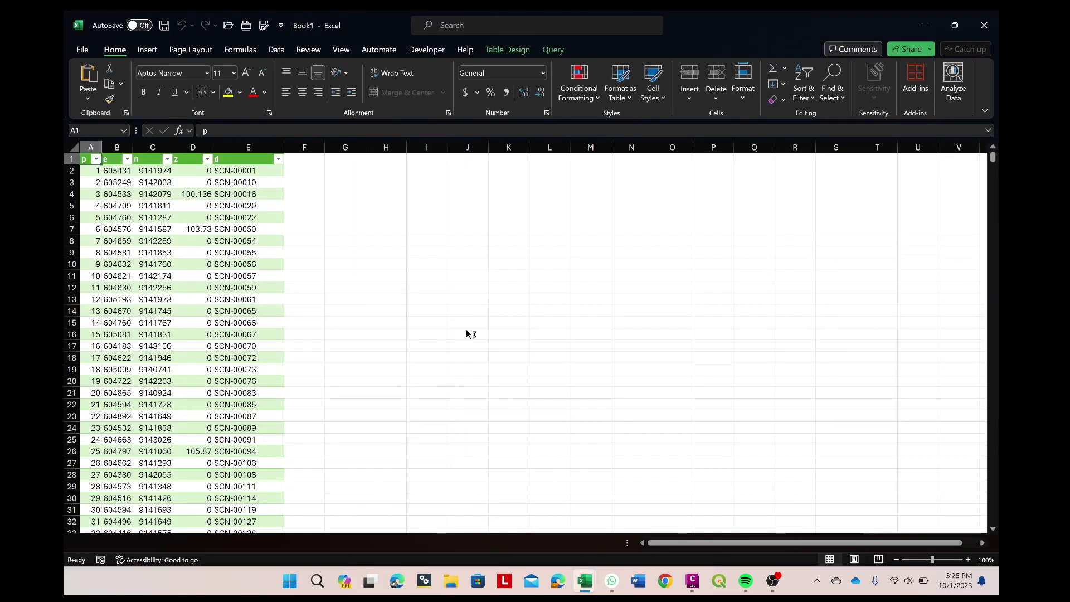
# Step: Start Save As for the new workbook and navigate to the Downloads\0 folder
pyautogui.click(82, 49)
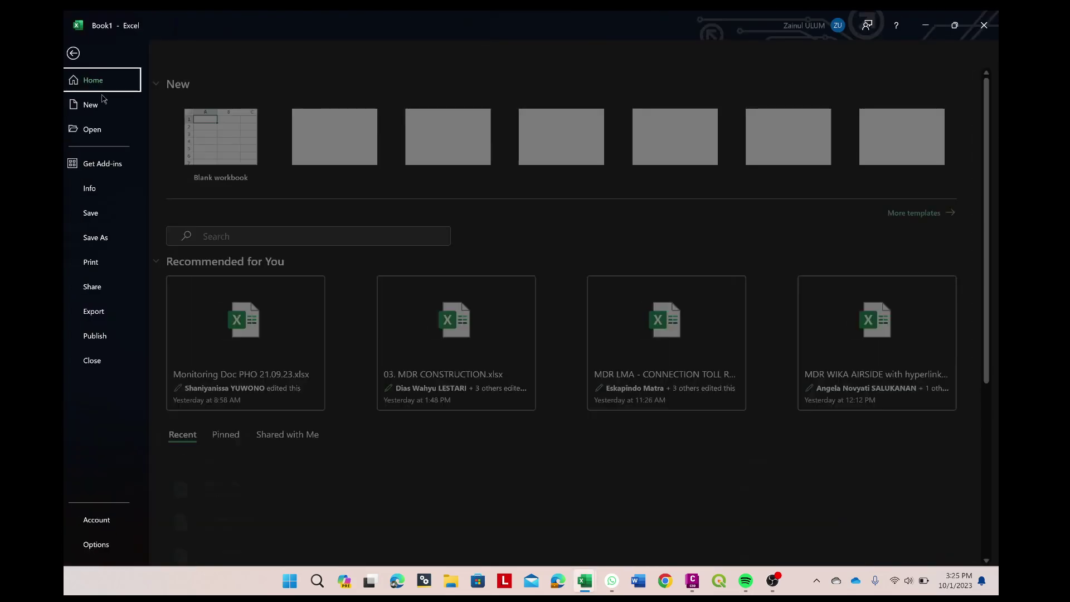
pyautogui.click(104, 237)
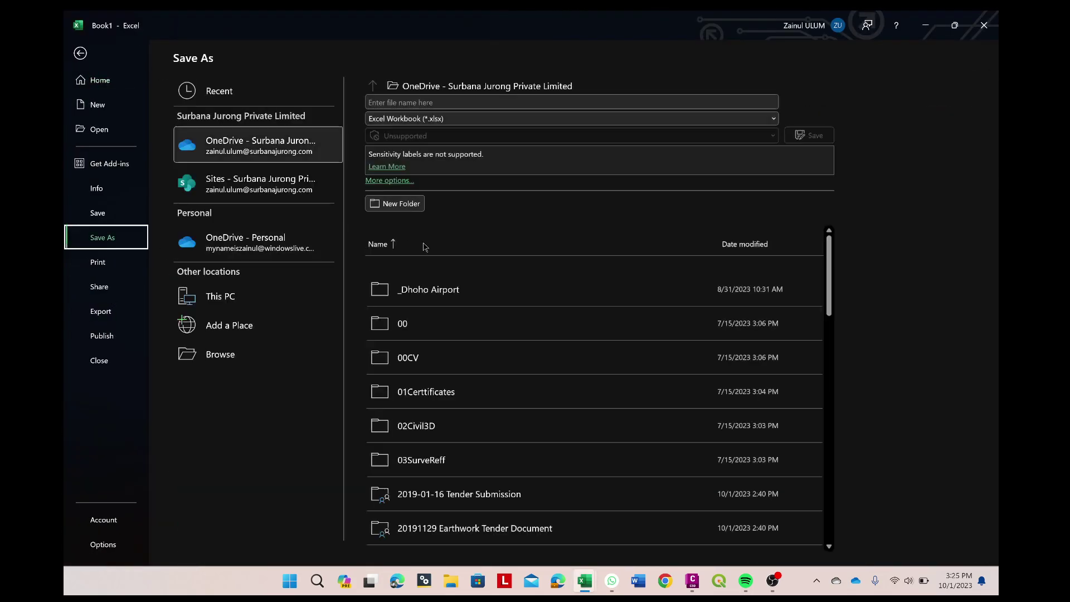
pyautogui.click(219, 357)
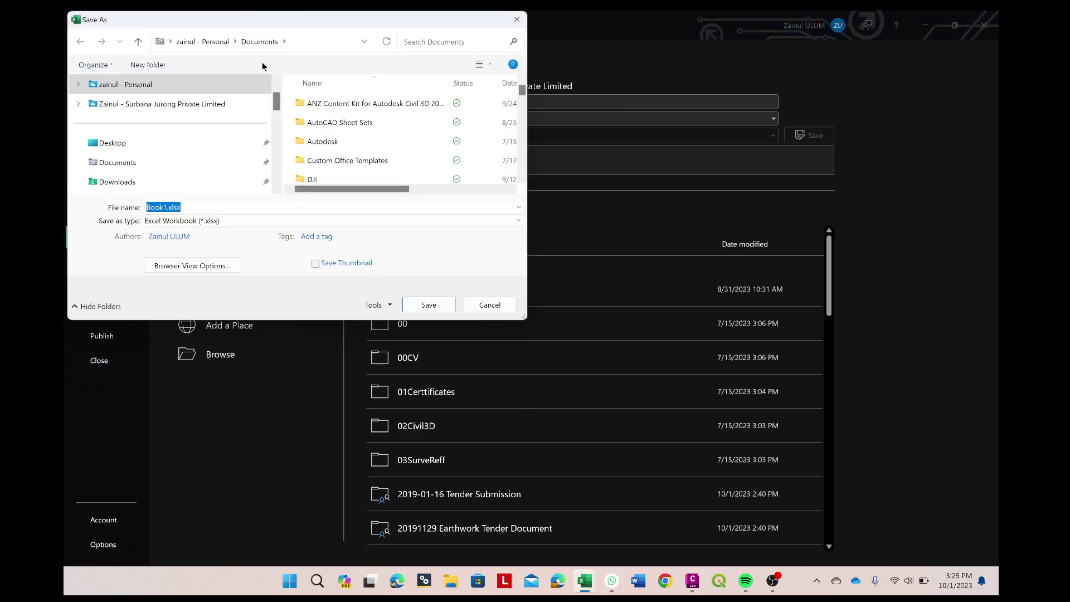
pyautogui.click(118, 143)
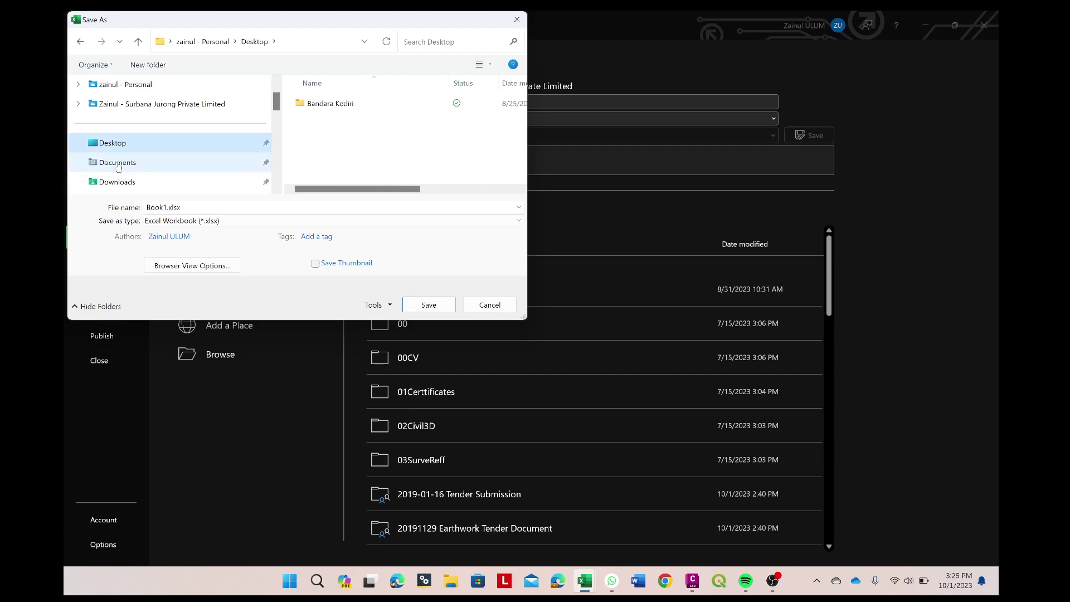
pyautogui.click(118, 164)
pyautogui.scroll(-2, 160, 173)
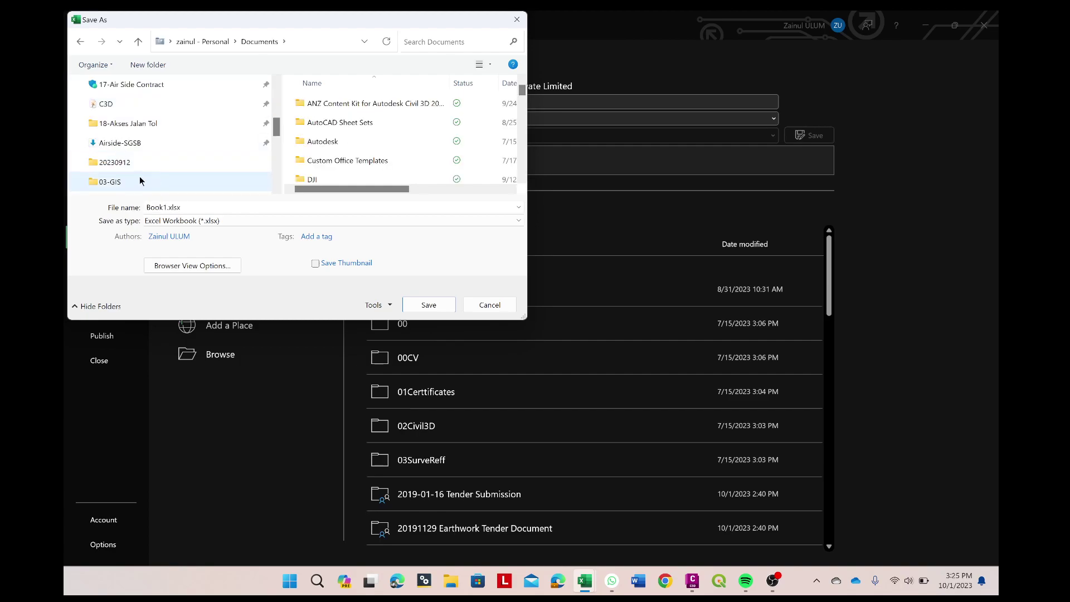
pyautogui.click(106, 103)
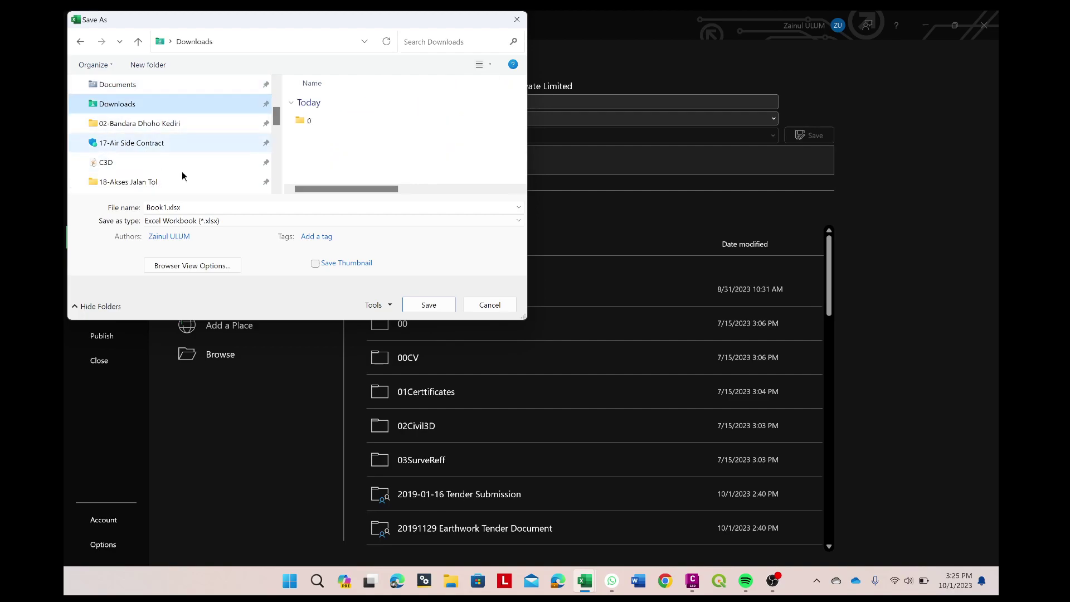
pyautogui.doubleClick(337, 119)
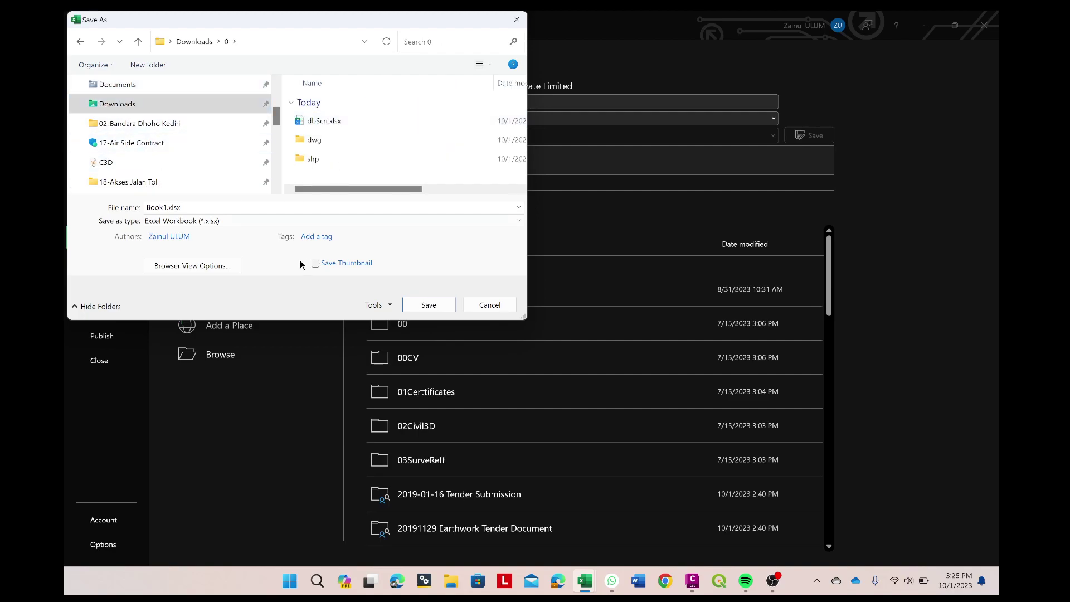
# Step: Save it as CSV (MS-DOS) file scn_penzd, then close Excel without saving
pyautogui.click(258, 223)
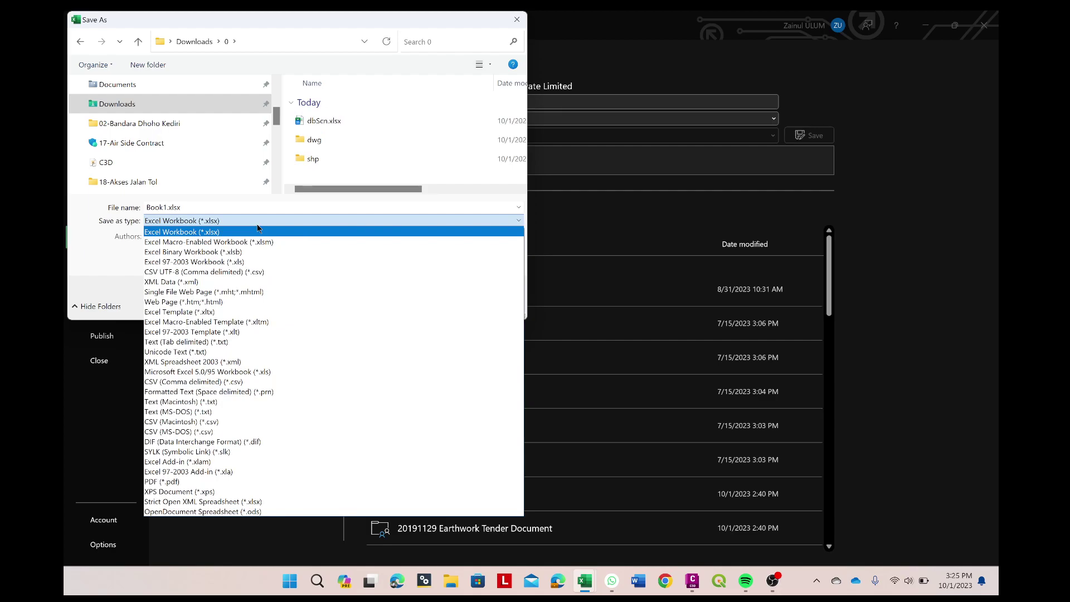
pyautogui.click(235, 430)
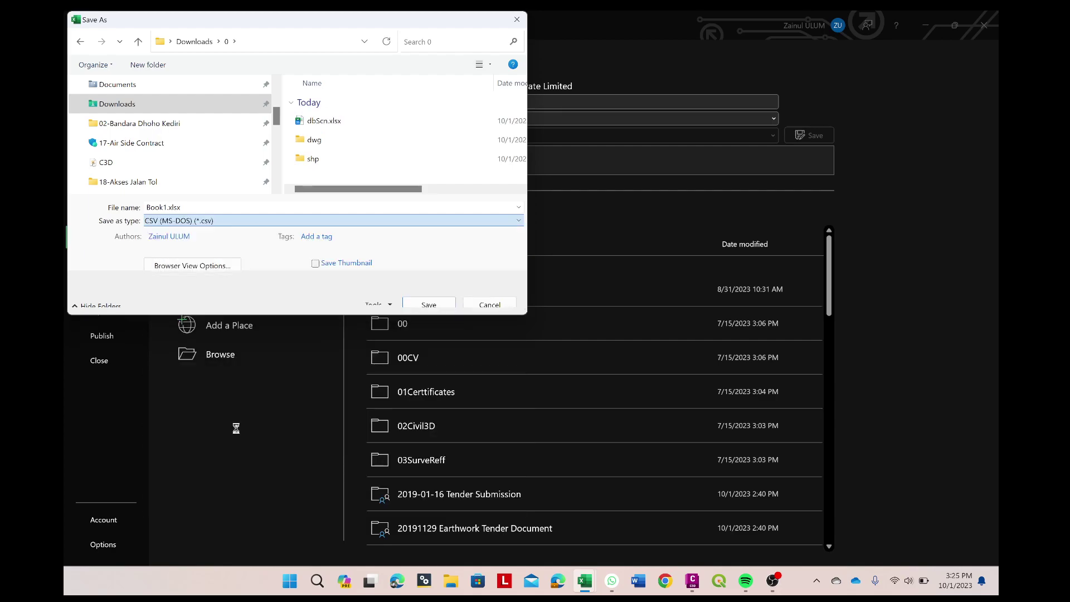
pyautogui.doubleClick(187, 202)
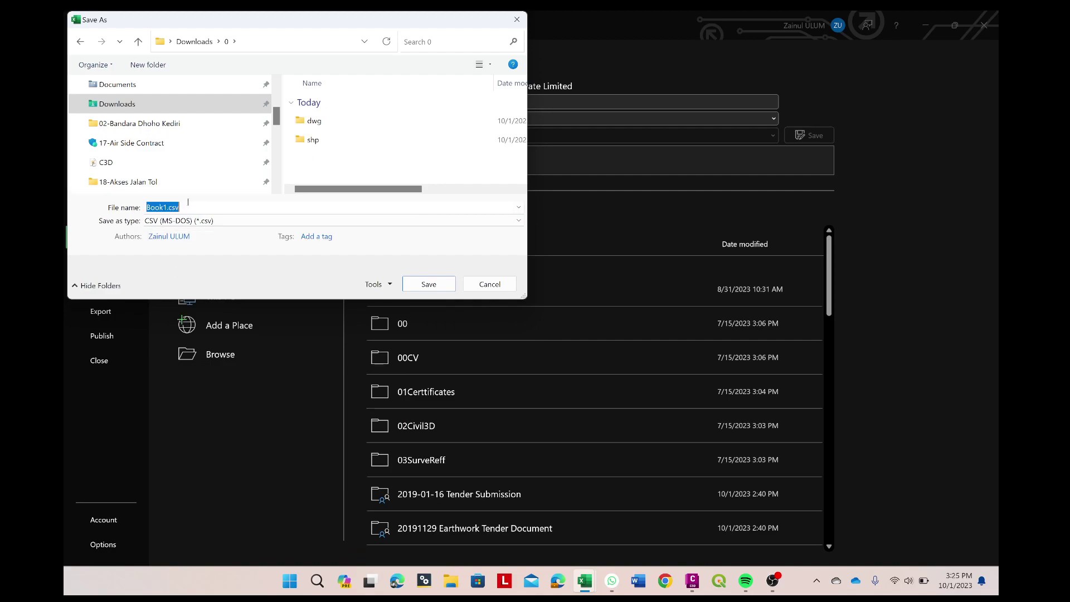
pyautogui.write('scn')
pyautogui.write('_penzd')
pyautogui.click(440, 285)
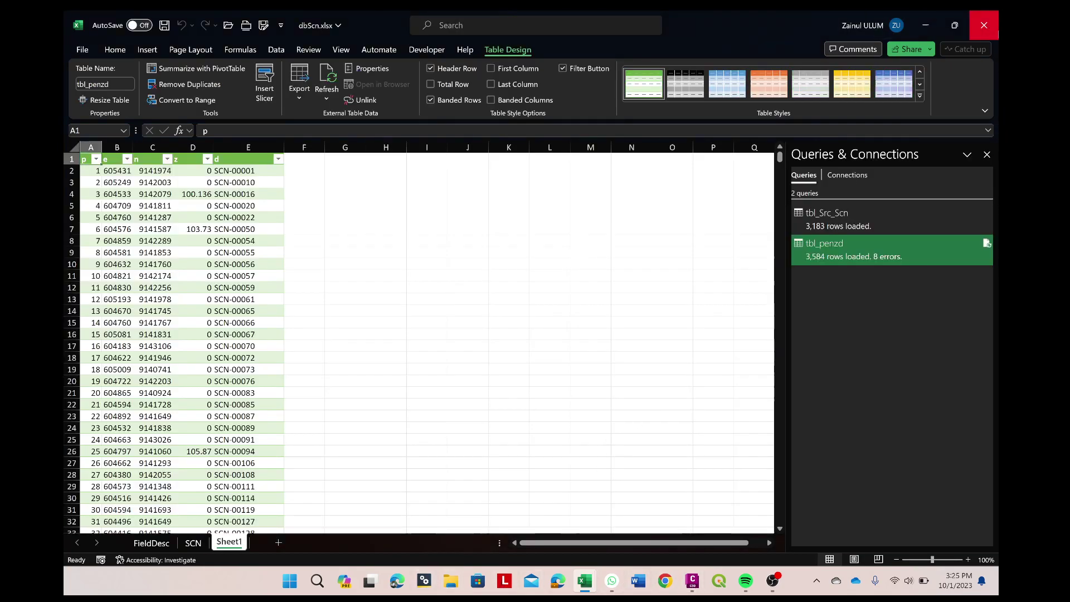
pyautogui.click(984, 25)
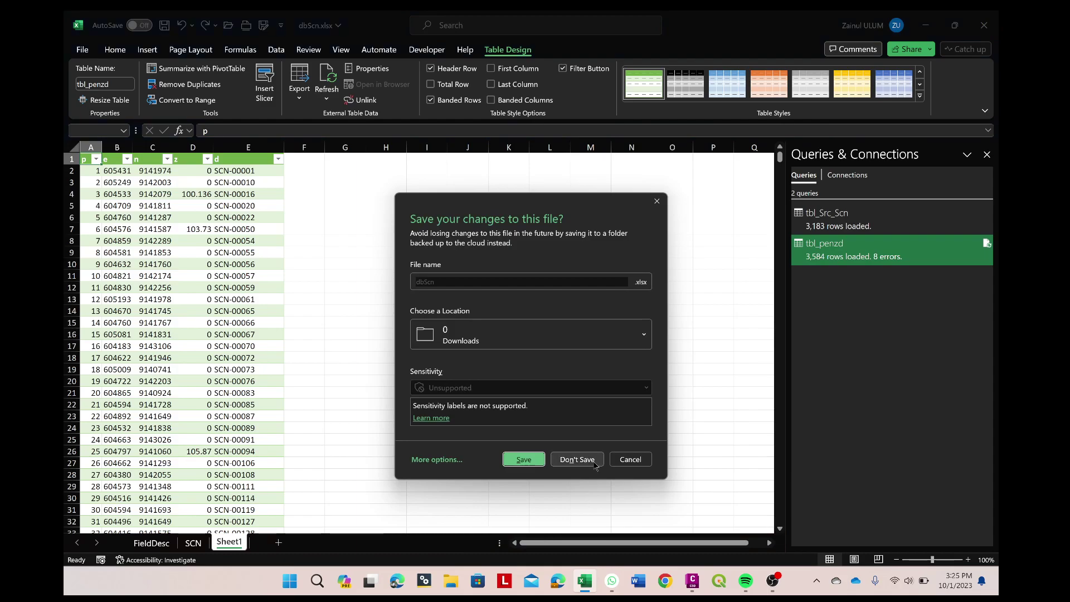
pyautogui.click(576, 458)
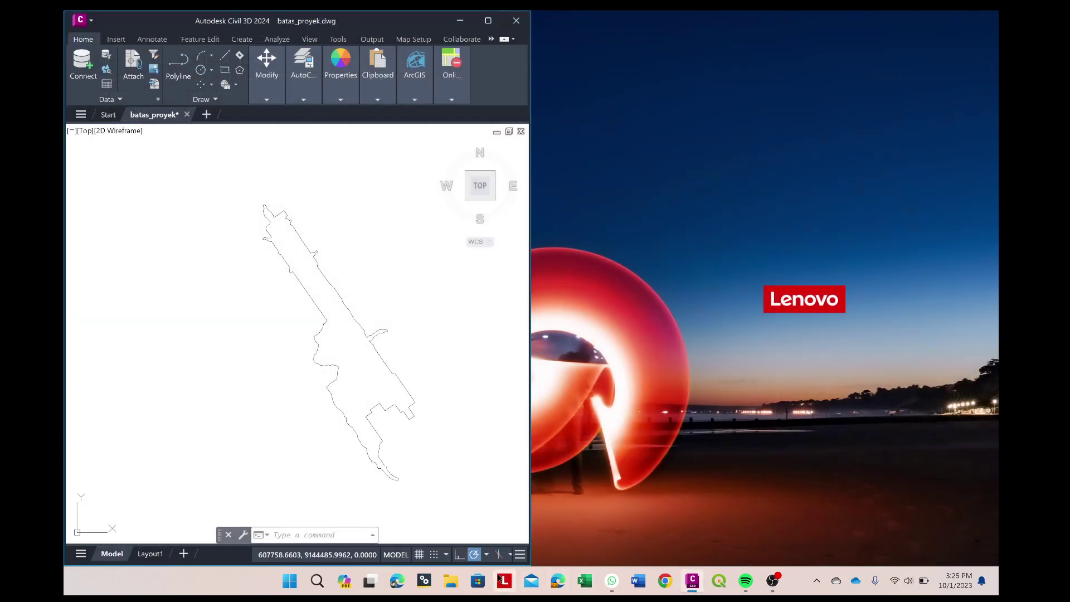
# Step: Browse to Downloads\0 and open scn_penzd.csv with Notepad
pyautogui.press('super+e')
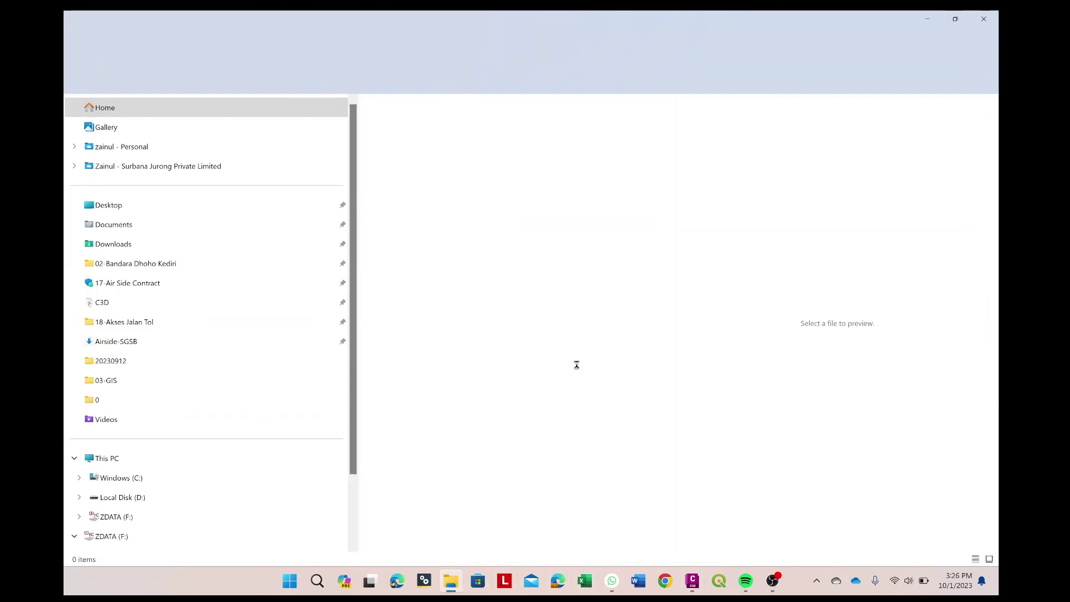
pyautogui.click(114, 244)
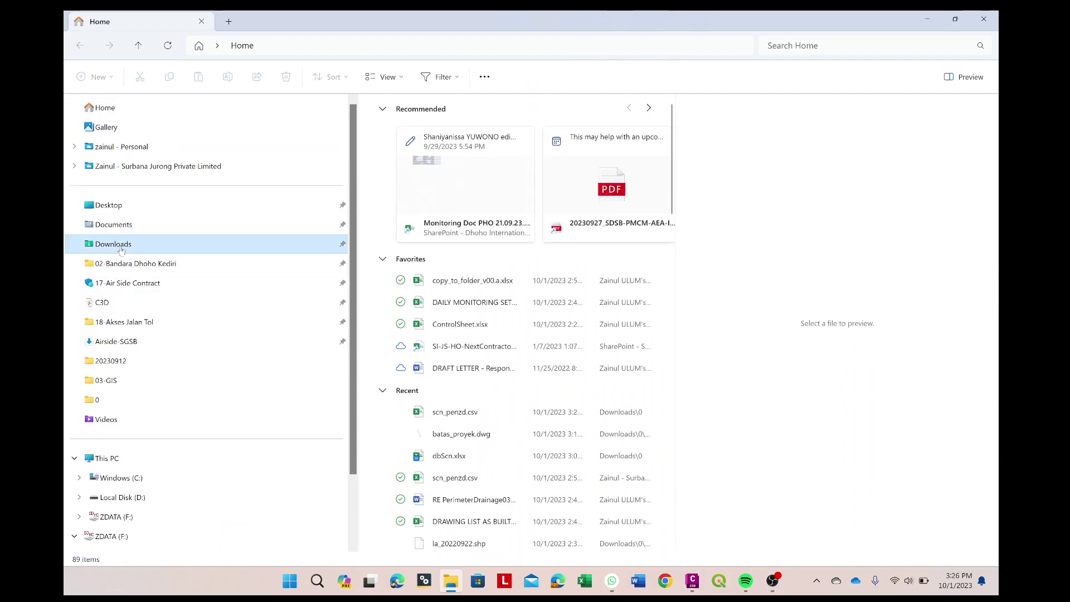
pyautogui.doubleClick(424, 142)
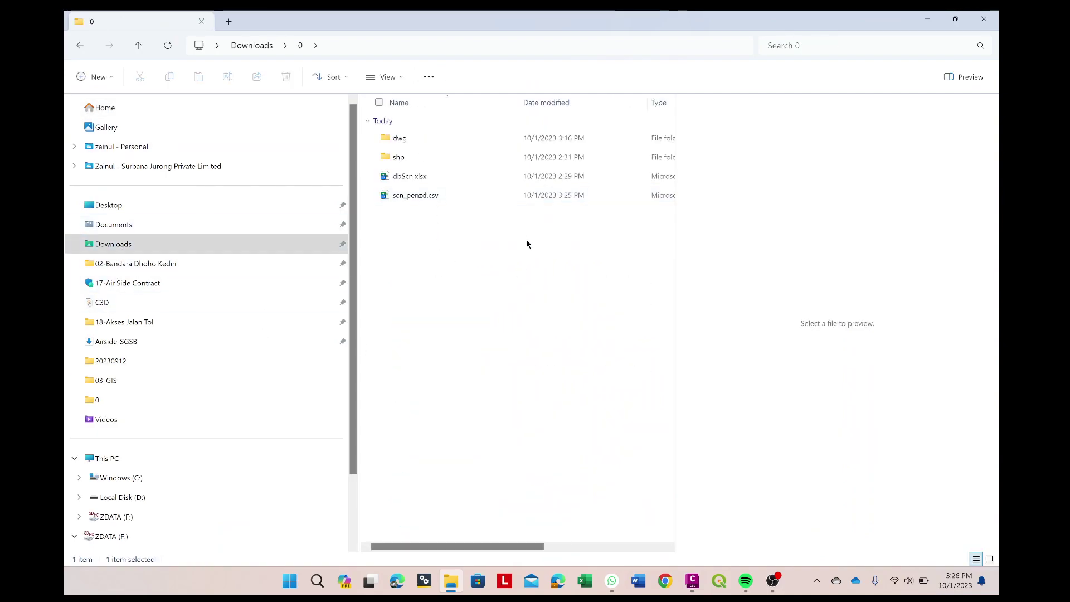
pyautogui.click(422, 197)
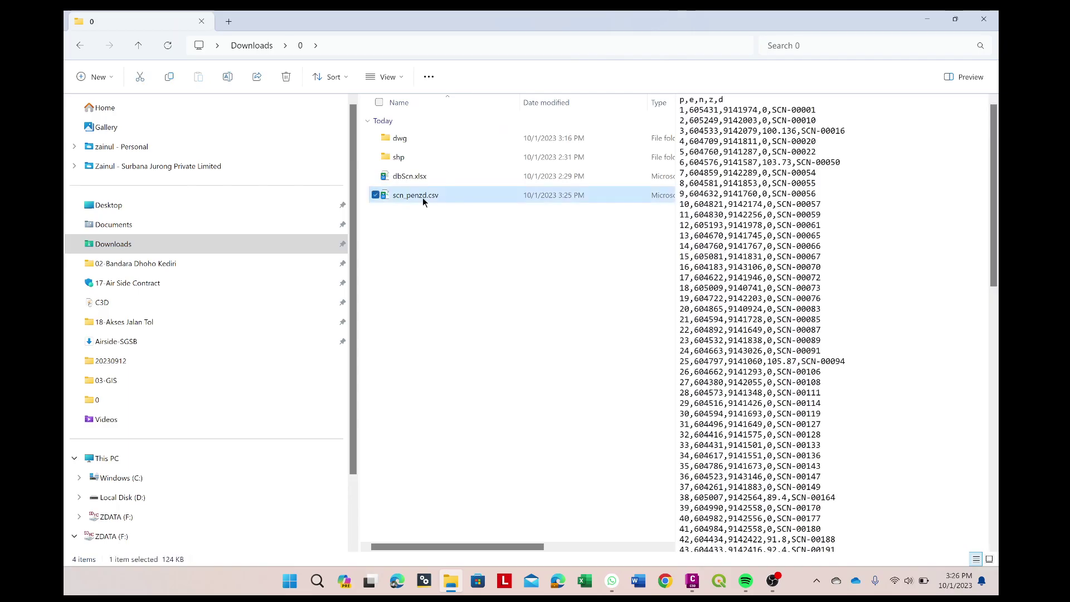
pyautogui.rightClick(423, 195)
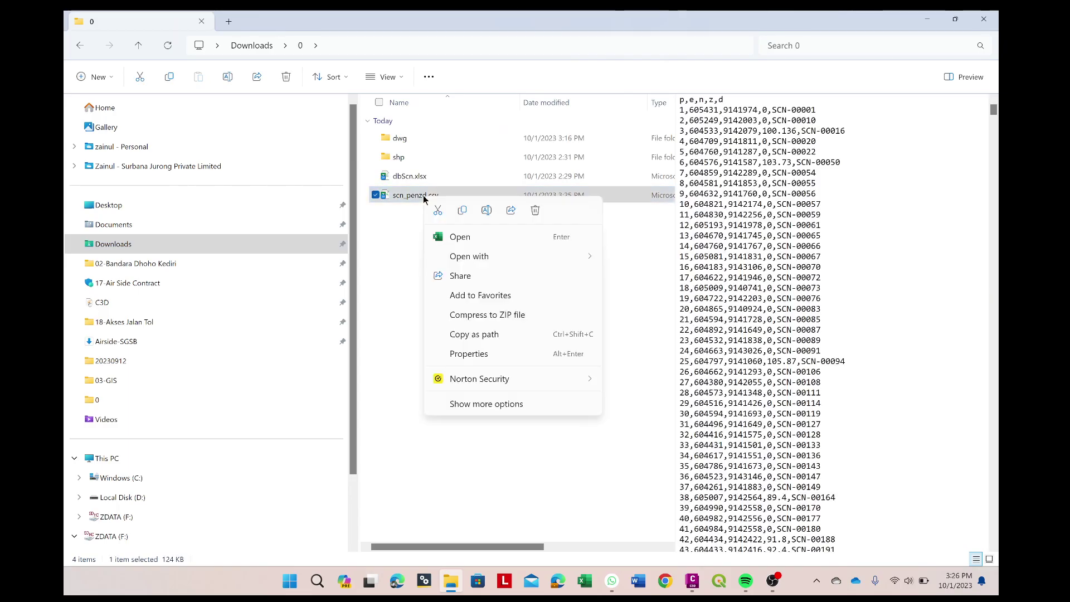
pyautogui.moveTo(469, 255)
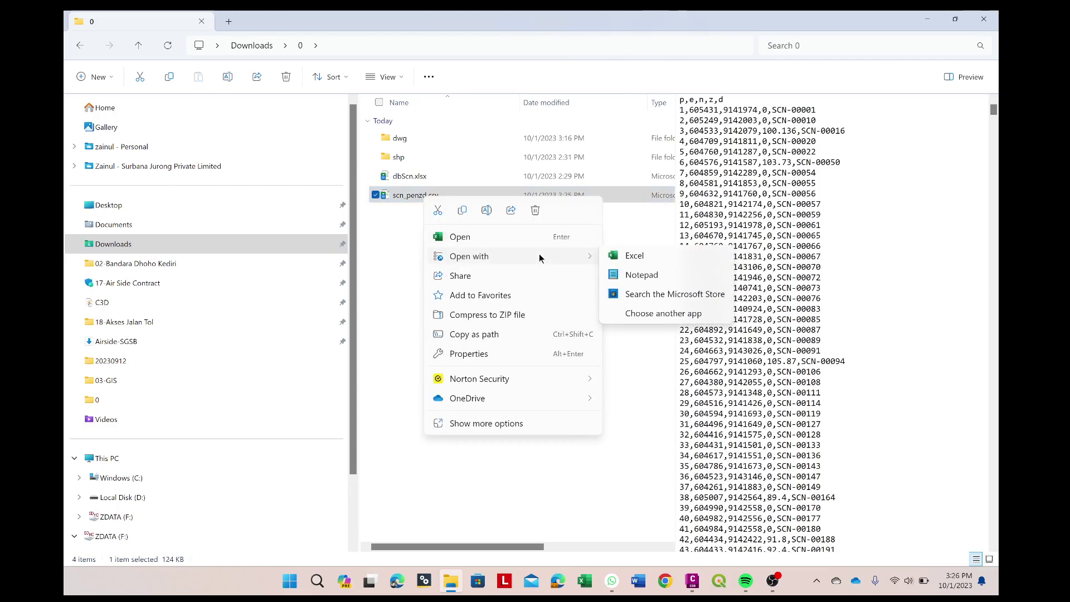
pyautogui.click(679, 278)
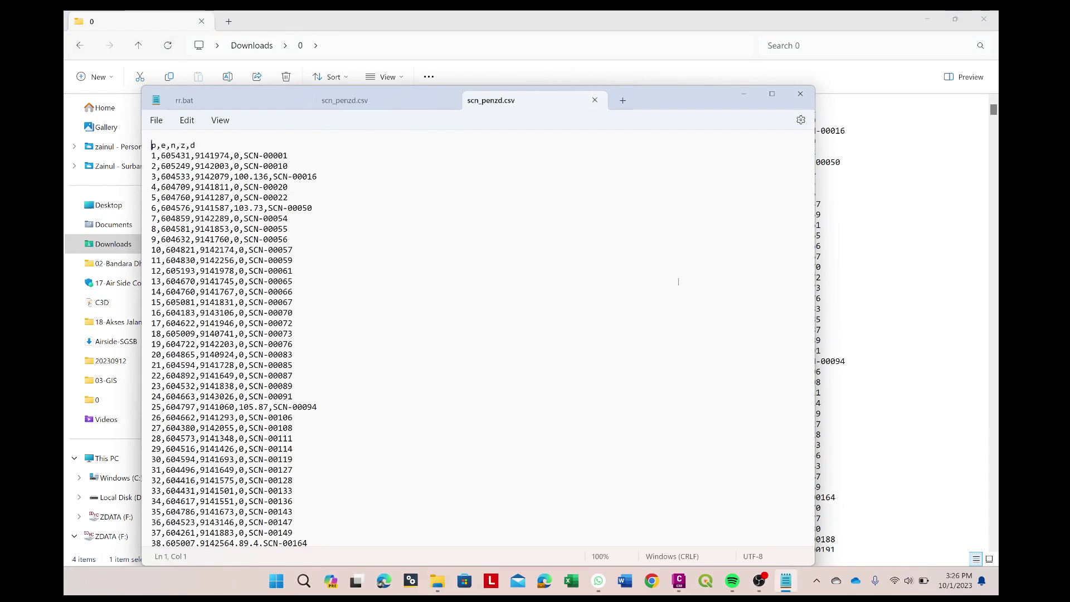
# Step: Prefix the p,e,n,z,d header line with # and scroll through the point rows
pyautogui.write('#')
pyautogui.scroll(-10, 457, 287)
pyautogui.scroll(-15, 432, 292)
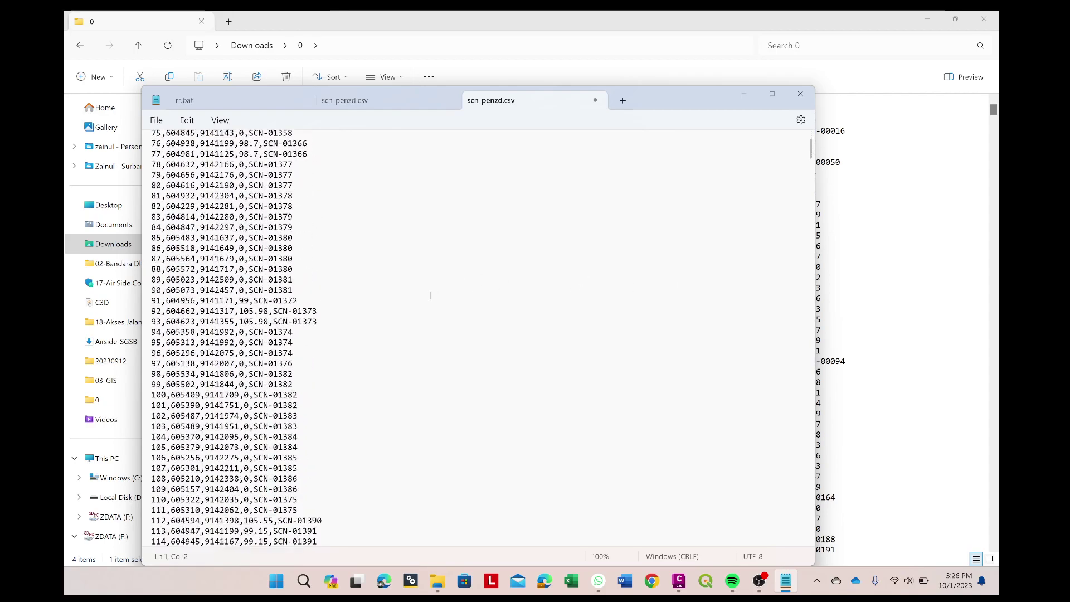
pyautogui.scroll(-18, 429, 298)
pyautogui.scroll(11, 427, 303)
pyautogui.scroll(-12, 418, 273)
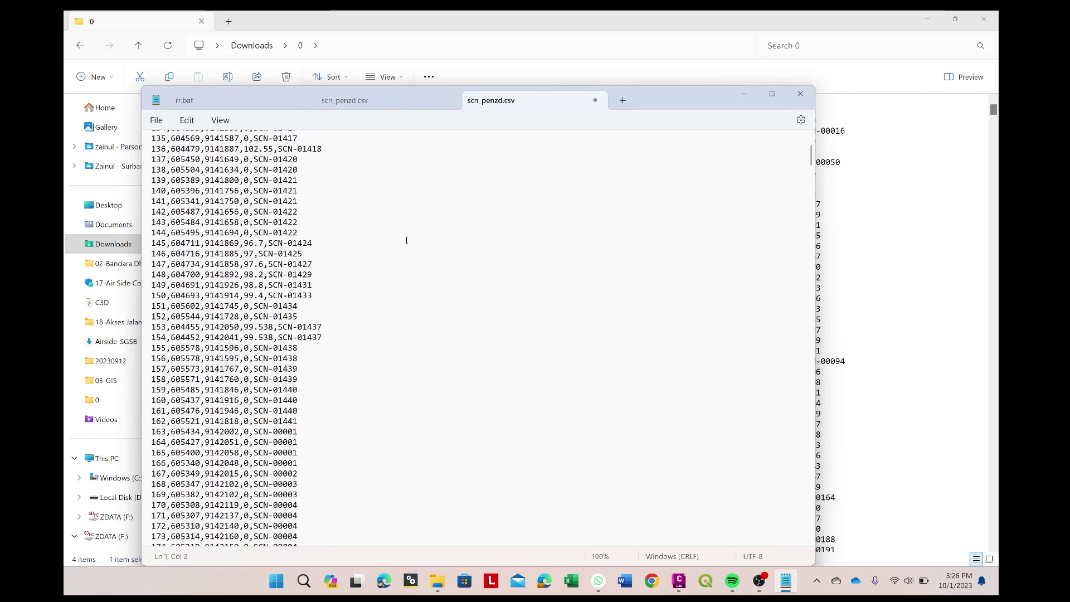
# Step: Close the duplicate tab, save scn_penzd.csv and close Notepad
pyautogui.click(449, 101)
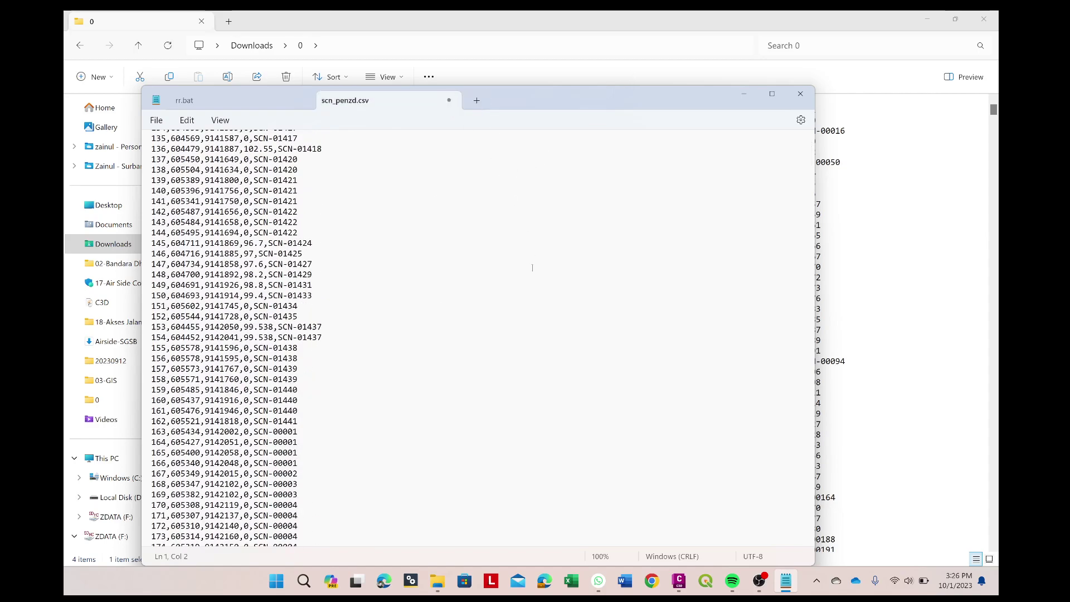
pyautogui.click(156, 119)
pyautogui.click(175, 203)
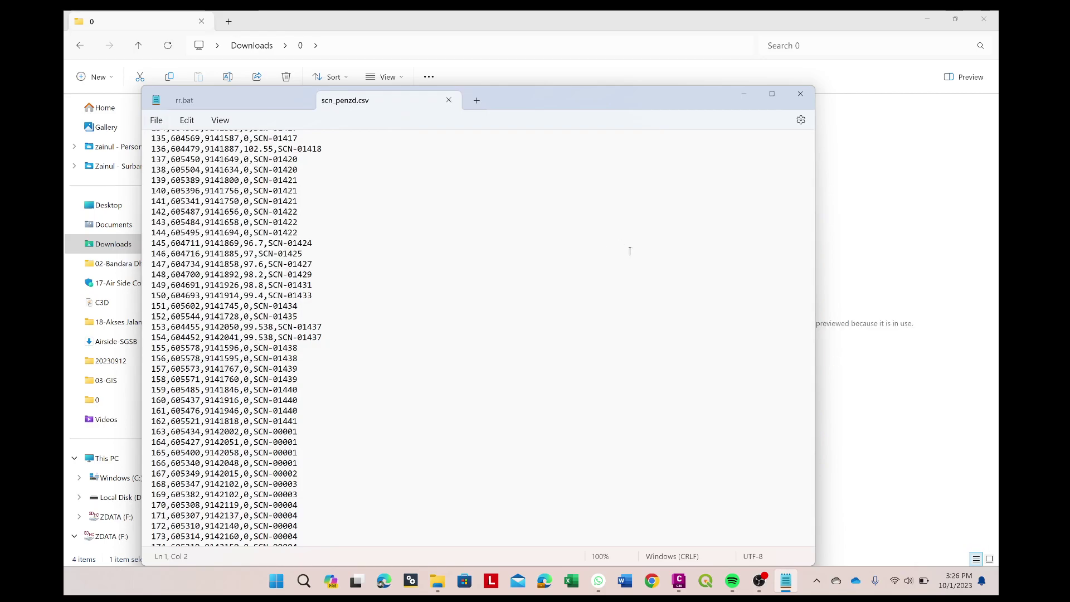
pyautogui.click(800, 94)
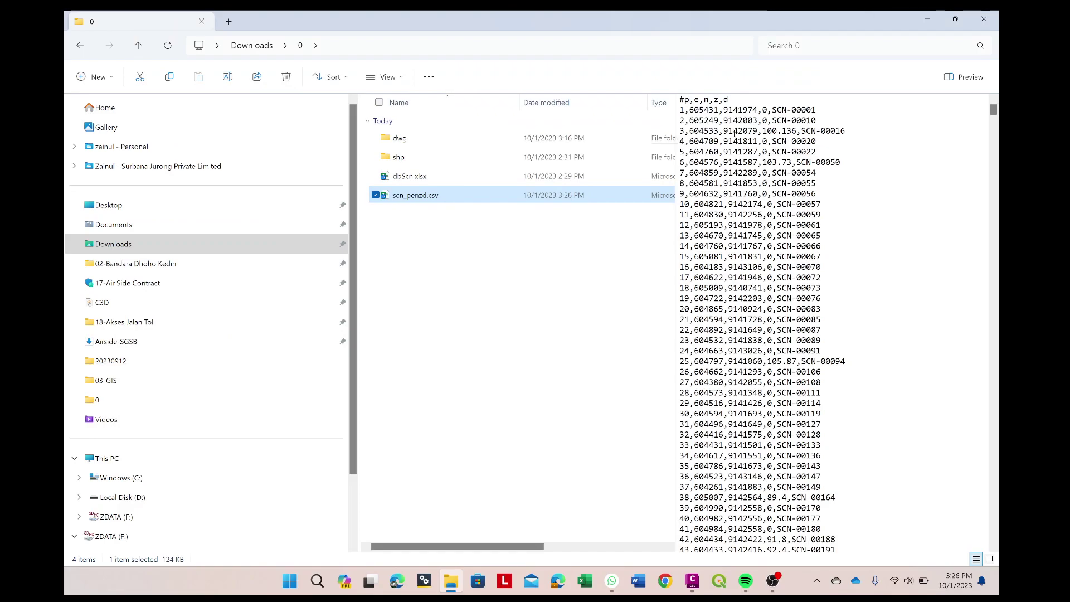
# Step: Close the file browser, maximize Civil 3D and start a new blank drawing
pyautogui.click(984, 23)
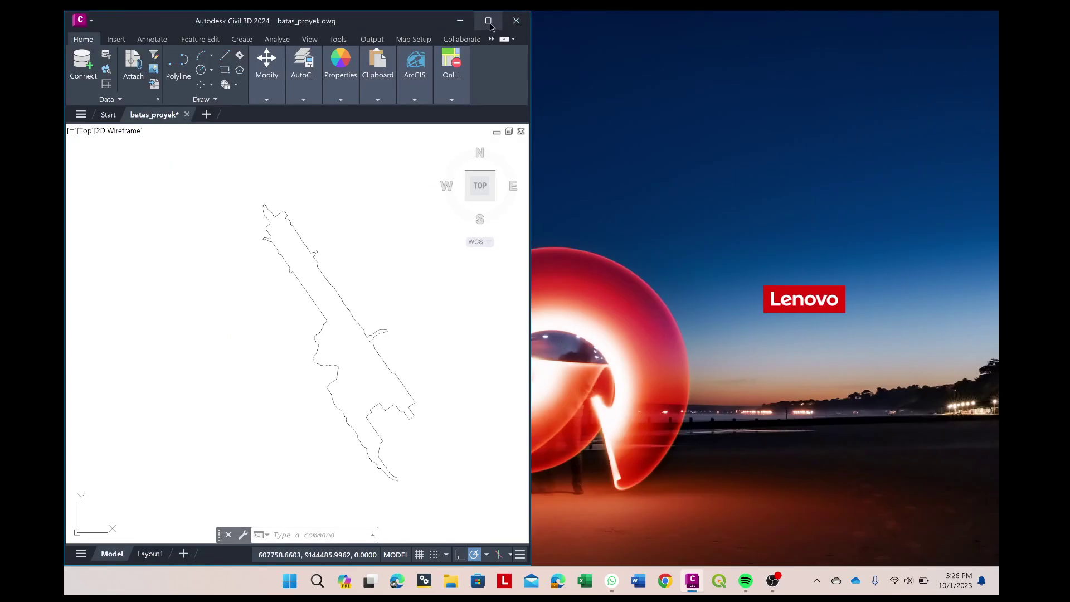
pyautogui.click(488, 23)
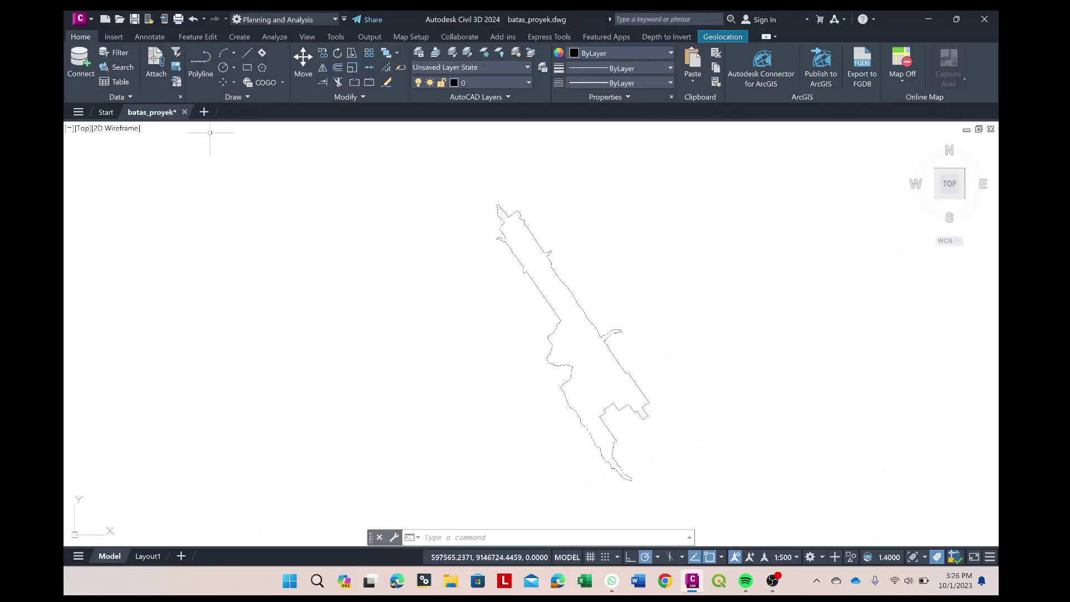
pyautogui.click(204, 112)
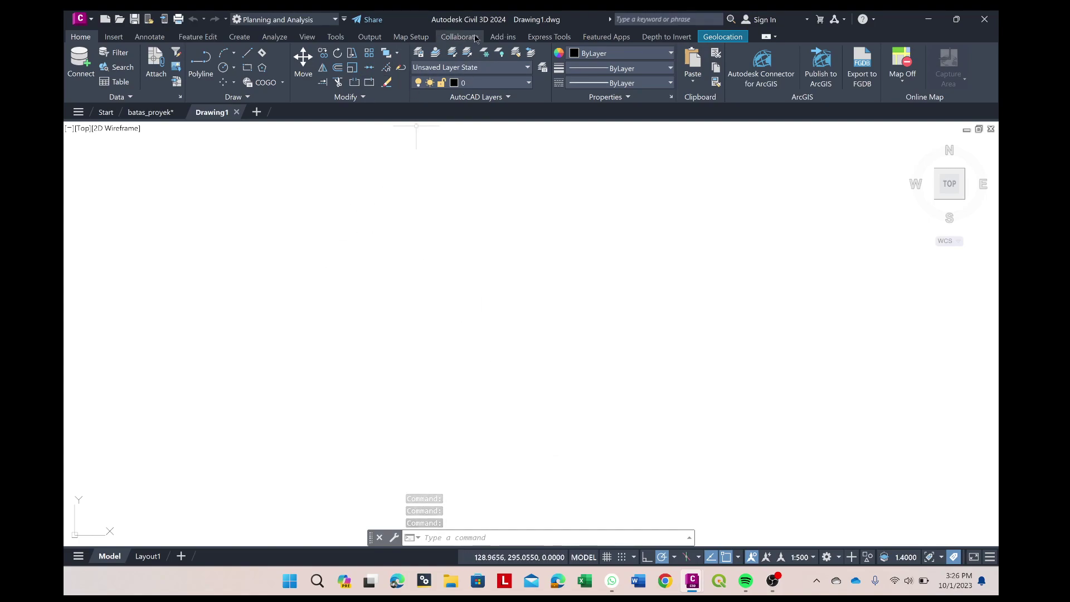
# Step: Switch the workspace to Civil 3D, then back to Planning and Analysis
pyautogui.click(336, 23)
pyautogui.click(267, 74)
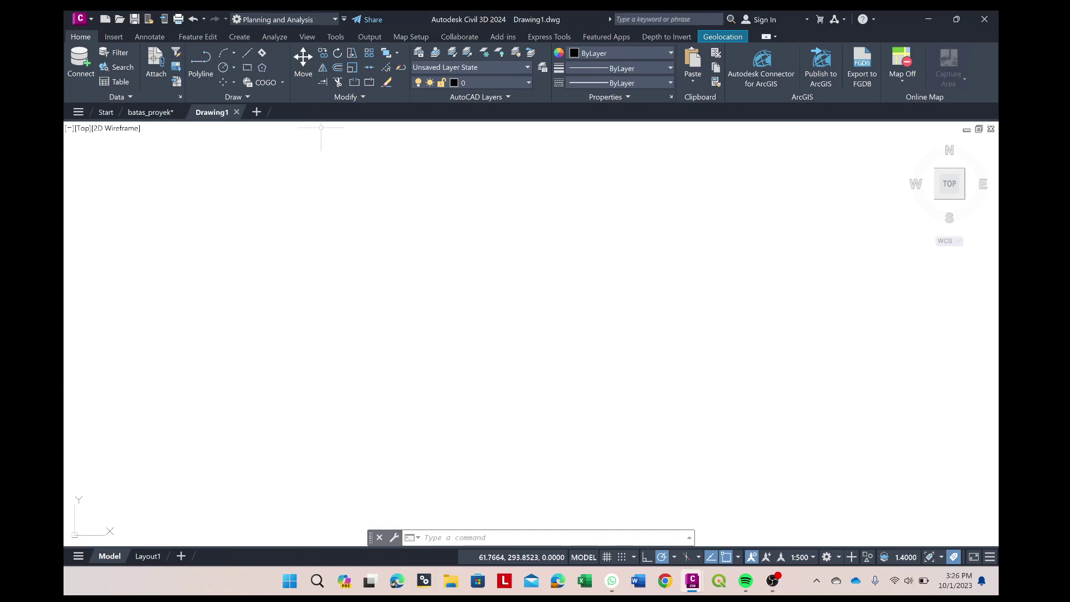
pyautogui.click(333, 22)
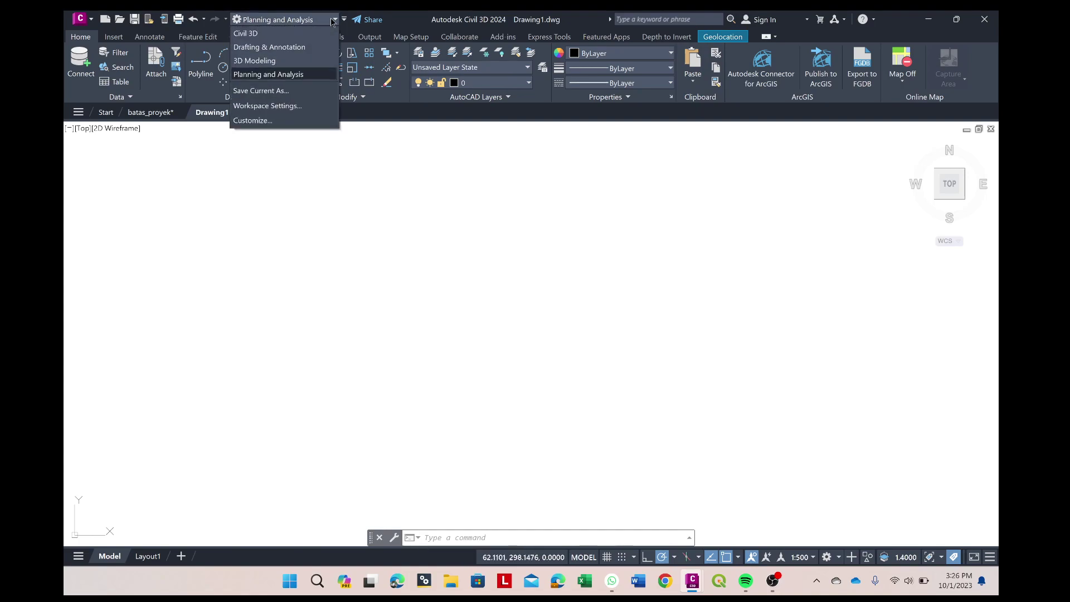
pyautogui.click(250, 35)
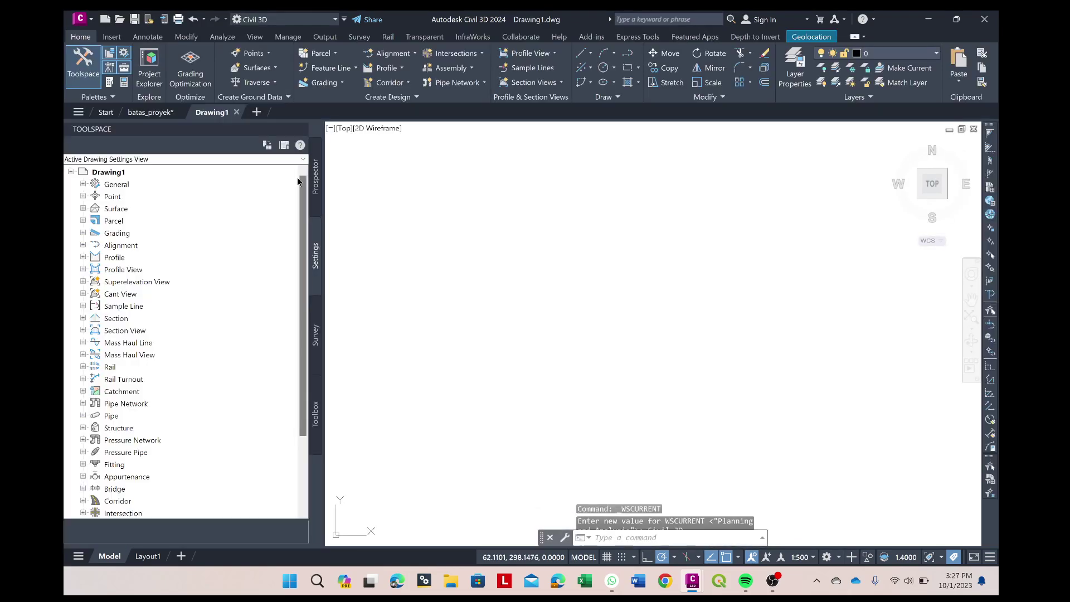
pyautogui.click(335, 20)
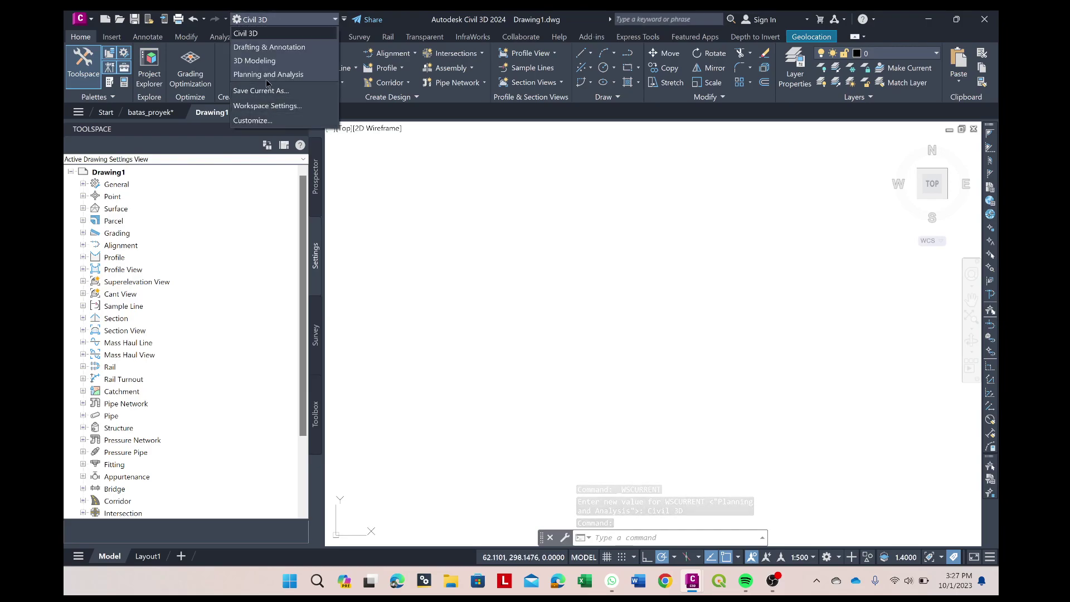
pyautogui.click(268, 74)
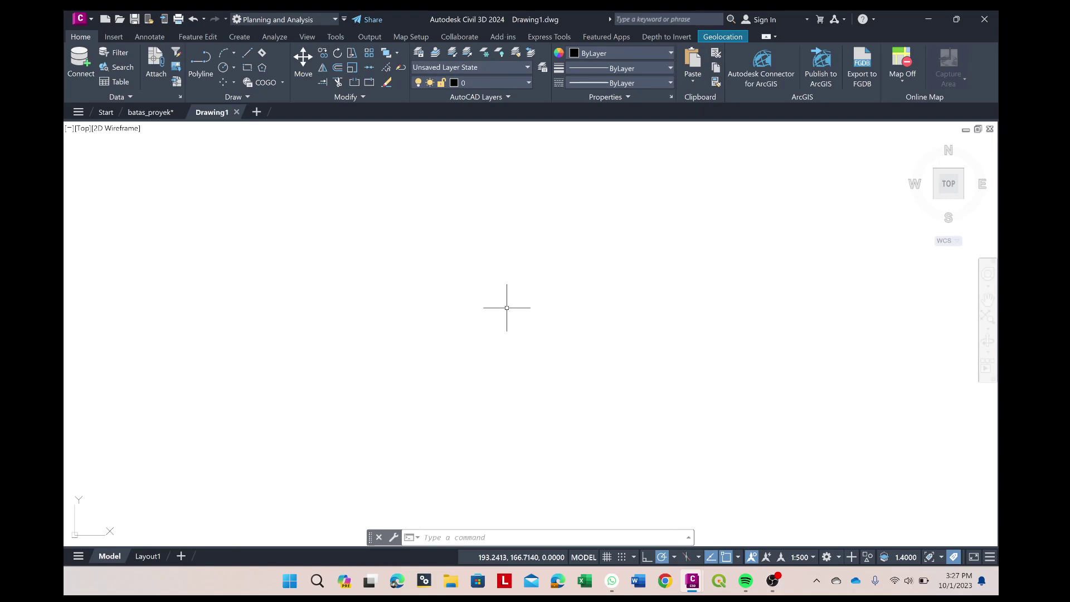
# Step: Run the import command and choose scn_penzd.csv as an ASCII Point File
pyautogui.click(520, 538)
pyautogui.write('mapim')
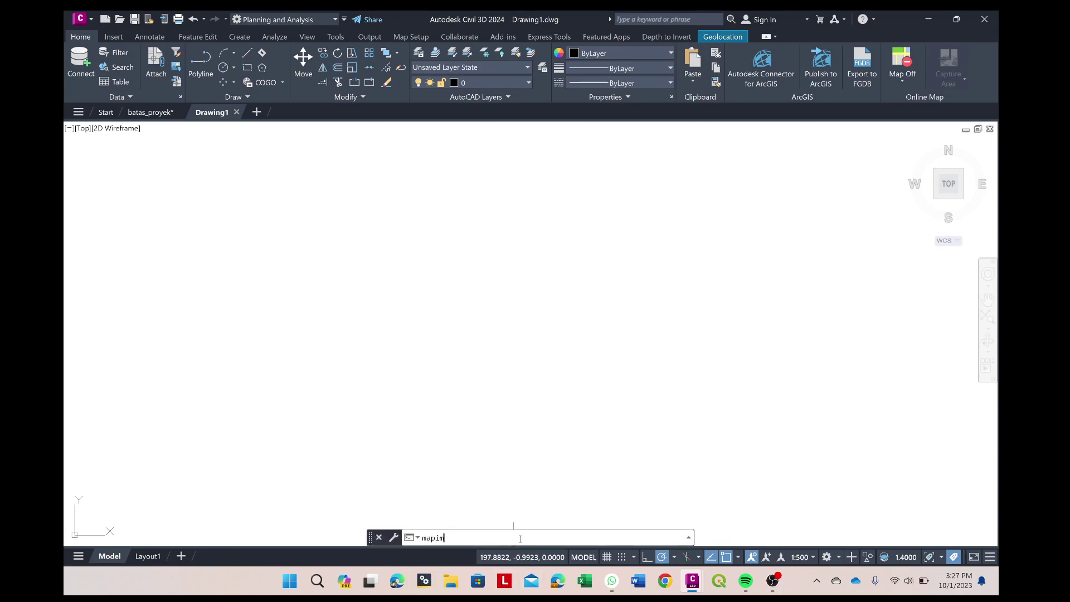
pyautogui.write('port')
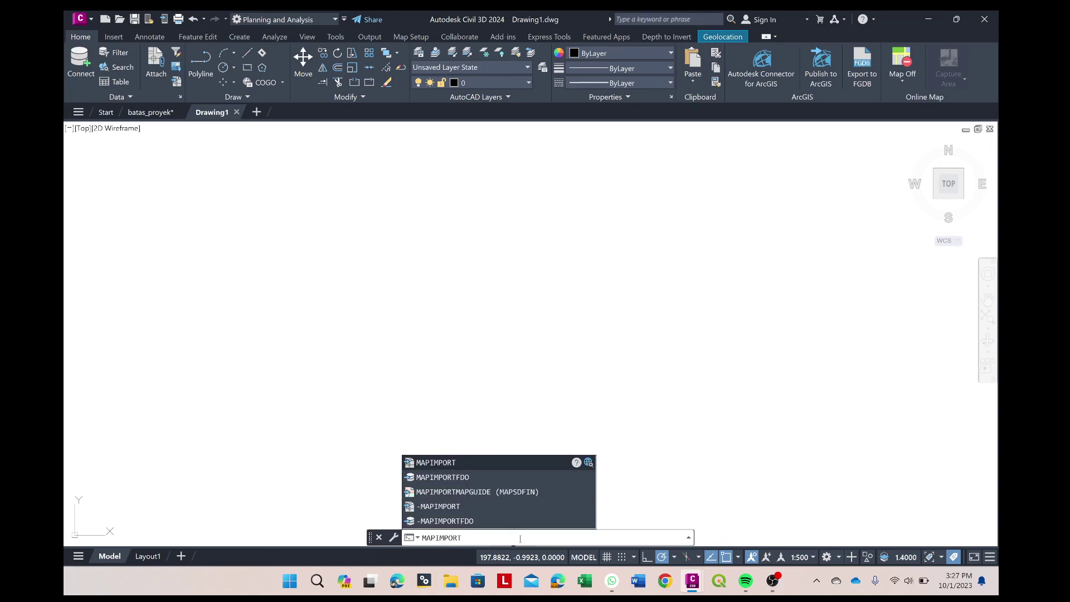
pyautogui.press('Return')
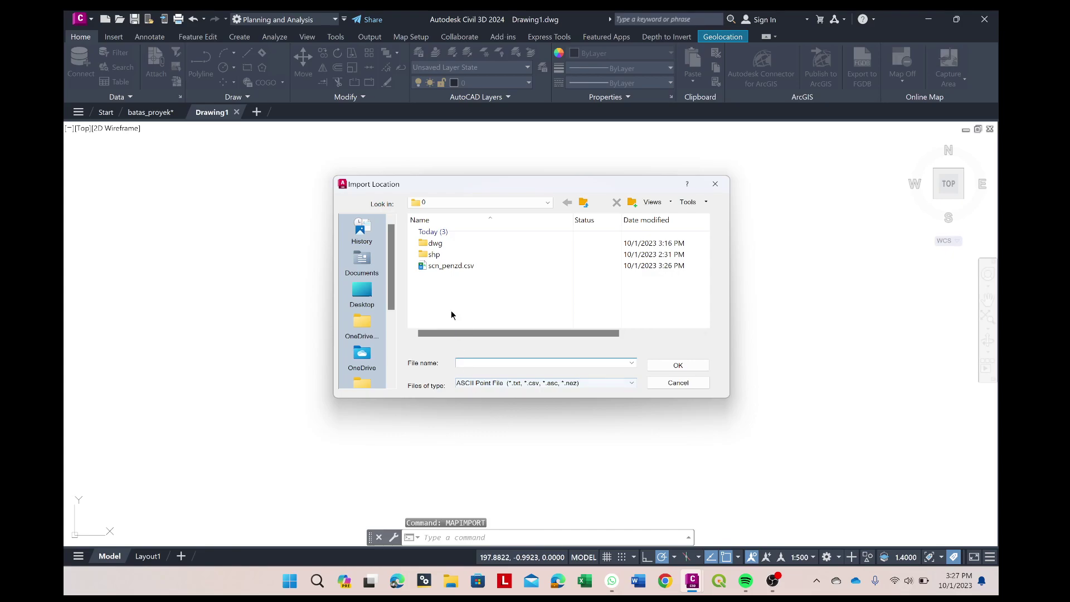
pyautogui.click(440, 266)
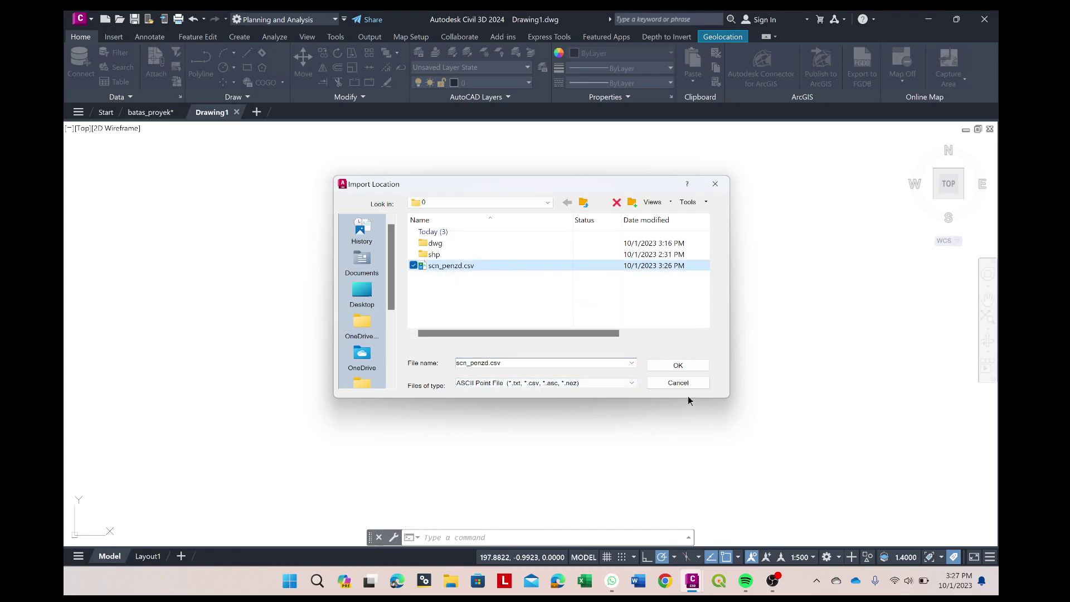
pyautogui.click(549, 383)
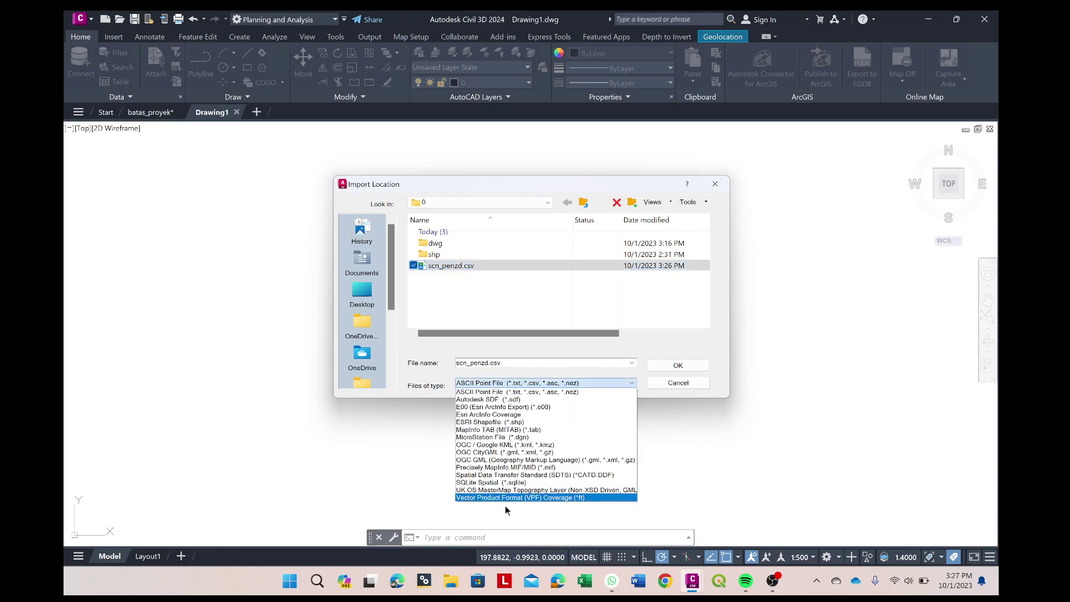
pyautogui.click(544, 391)
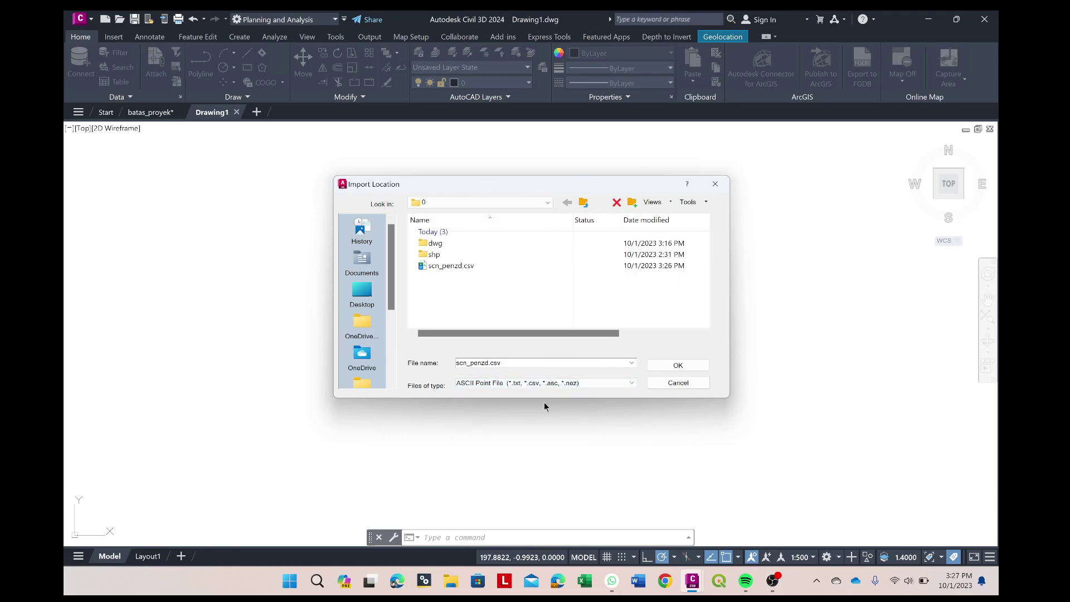
pyautogui.click(443, 266)
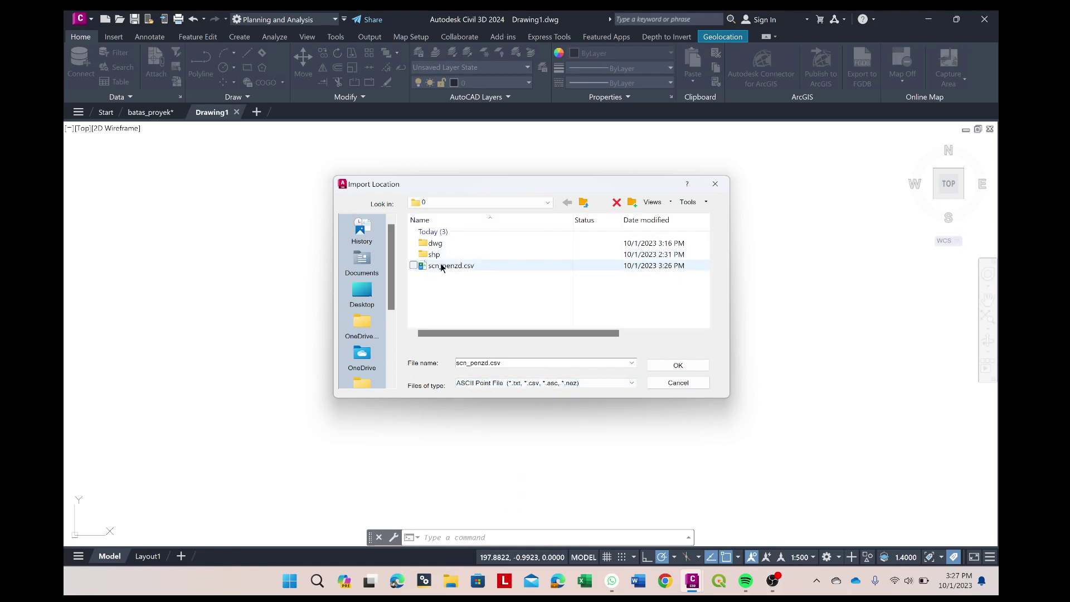
pyautogui.click(678, 365)
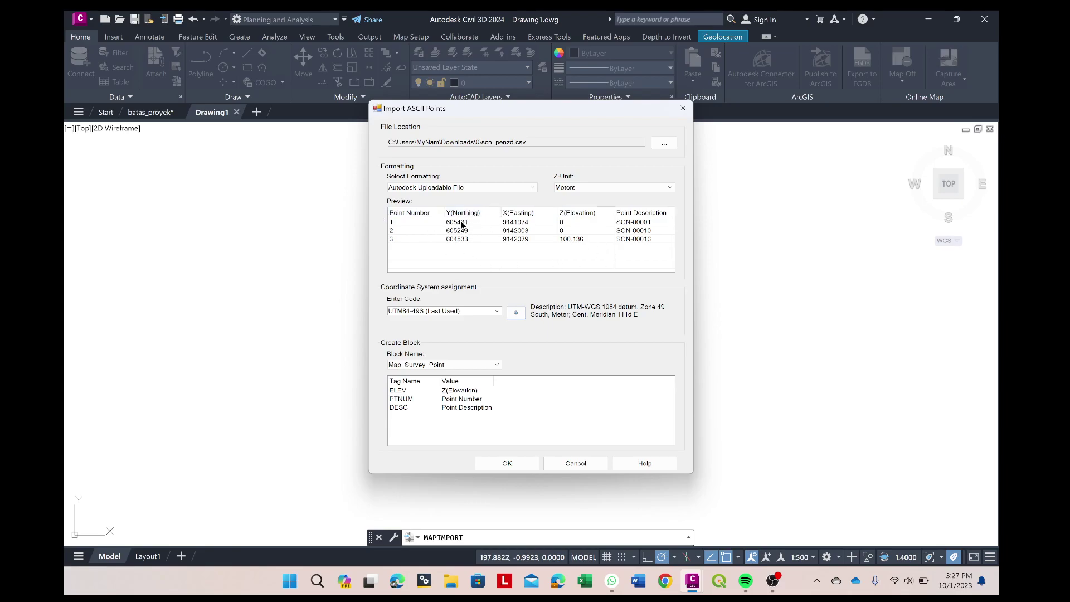
# Step: Import the points using PENZD (comma delimited) format and the UTM84-49S coordinate system
pyautogui.click(532, 188)
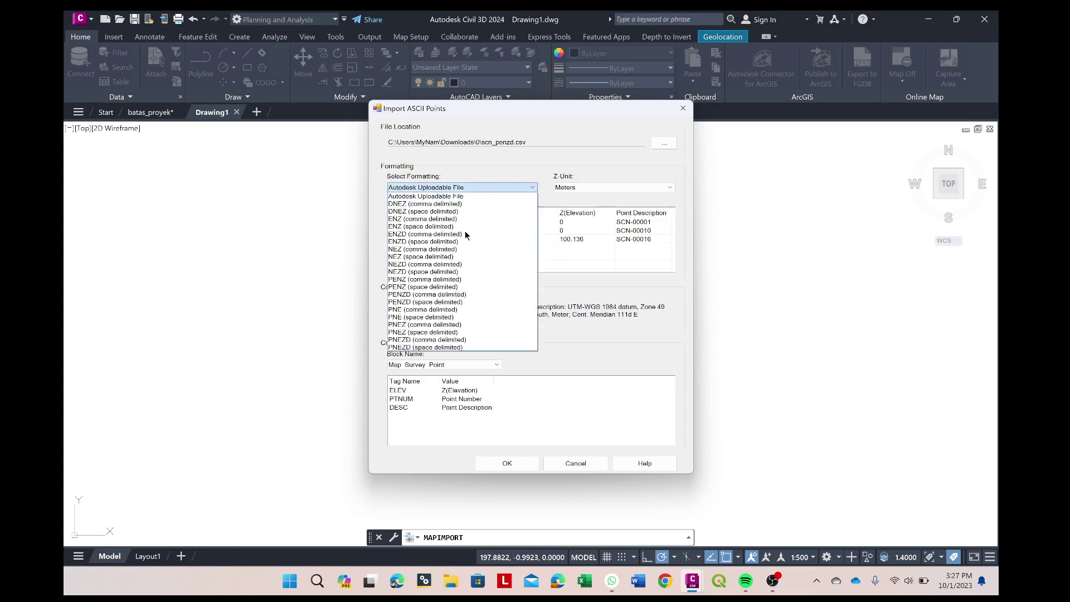
pyautogui.click(397, 295)
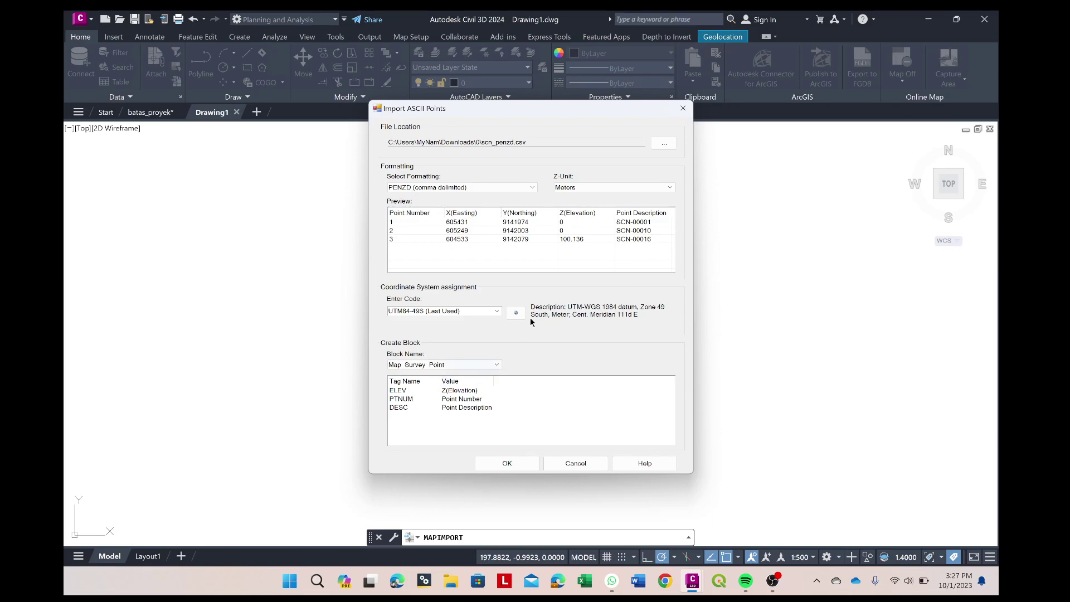
pyautogui.click(497, 312)
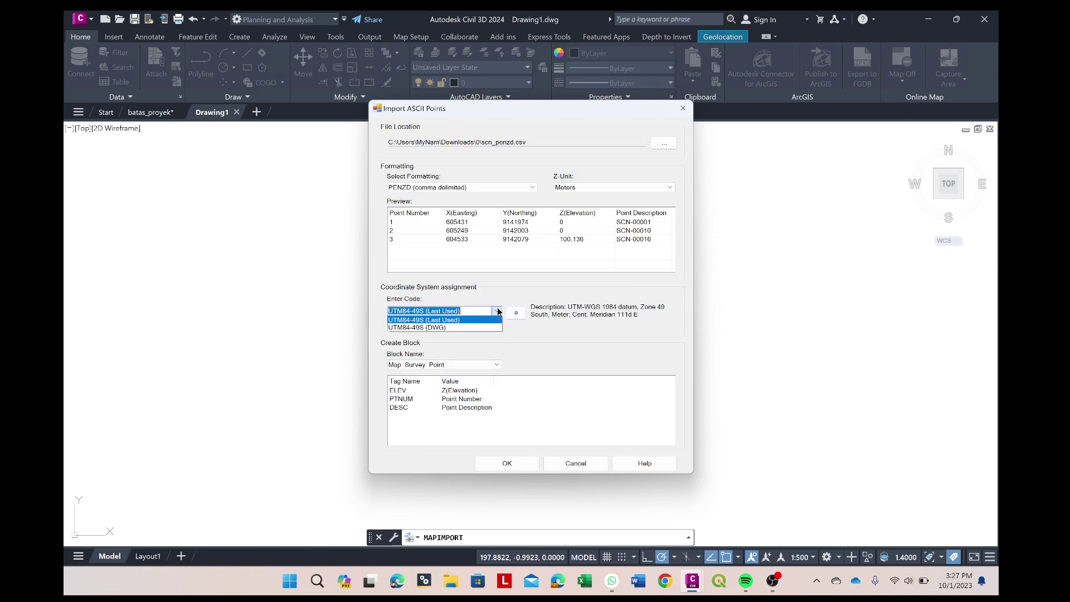
pyautogui.click(423, 327)
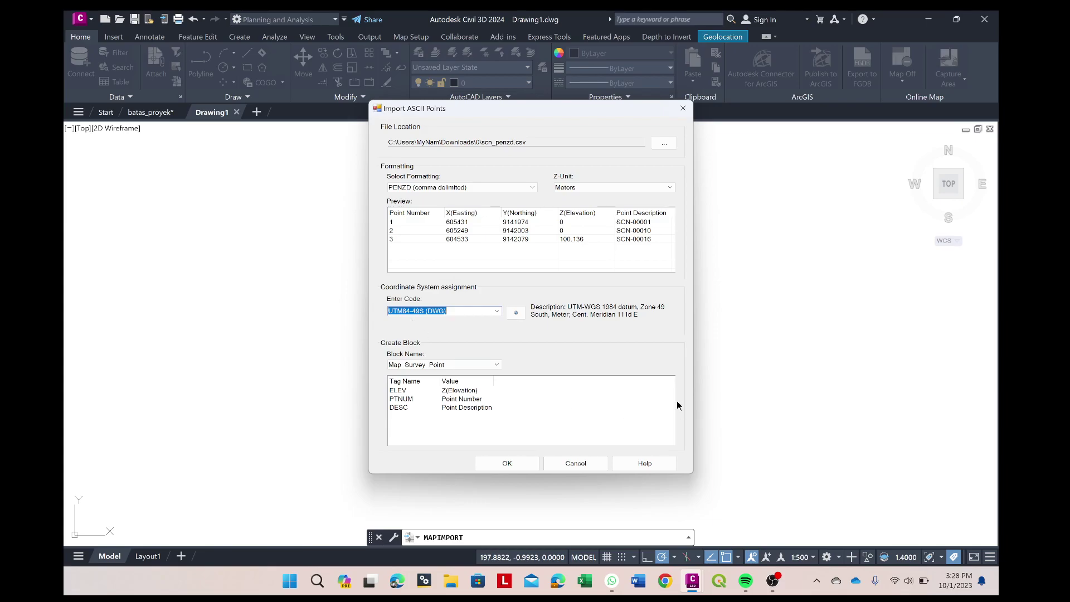
pyautogui.click(523, 464)
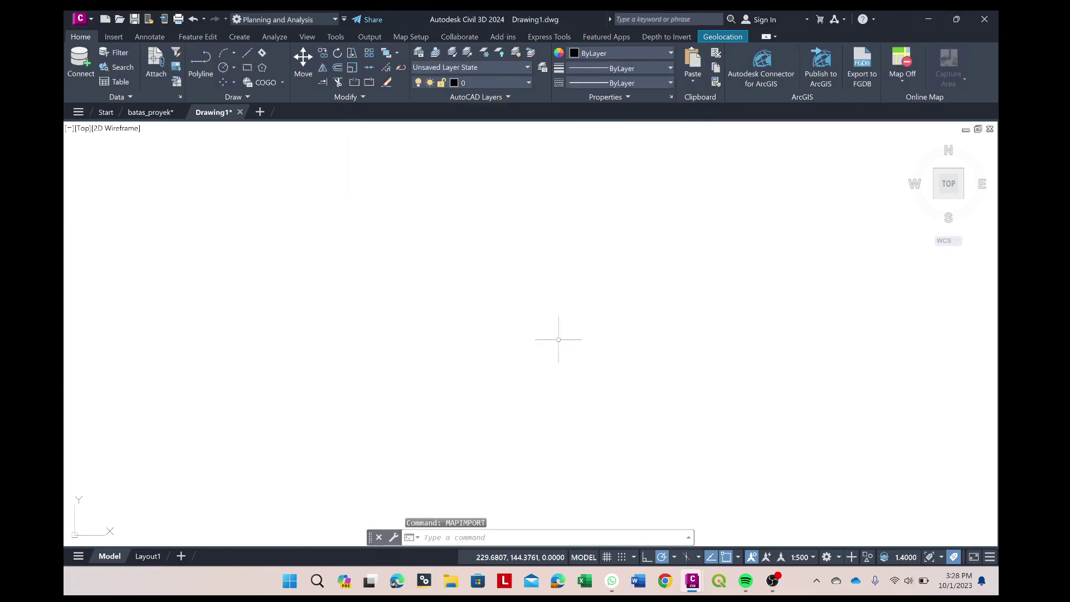
pyautogui.click(544, 537)
pyautogui.write('z')
# Step: Zoom to the drawing's full extents to show the imported points
pyautogui.press('Return')
pyautogui.write('e')
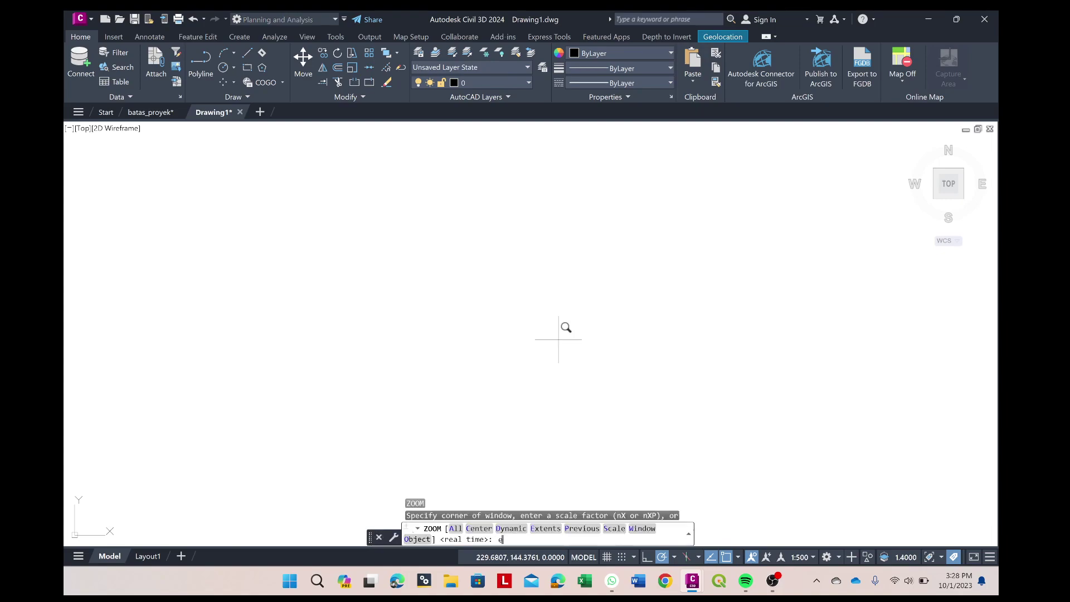
pyautogui.press('Return')
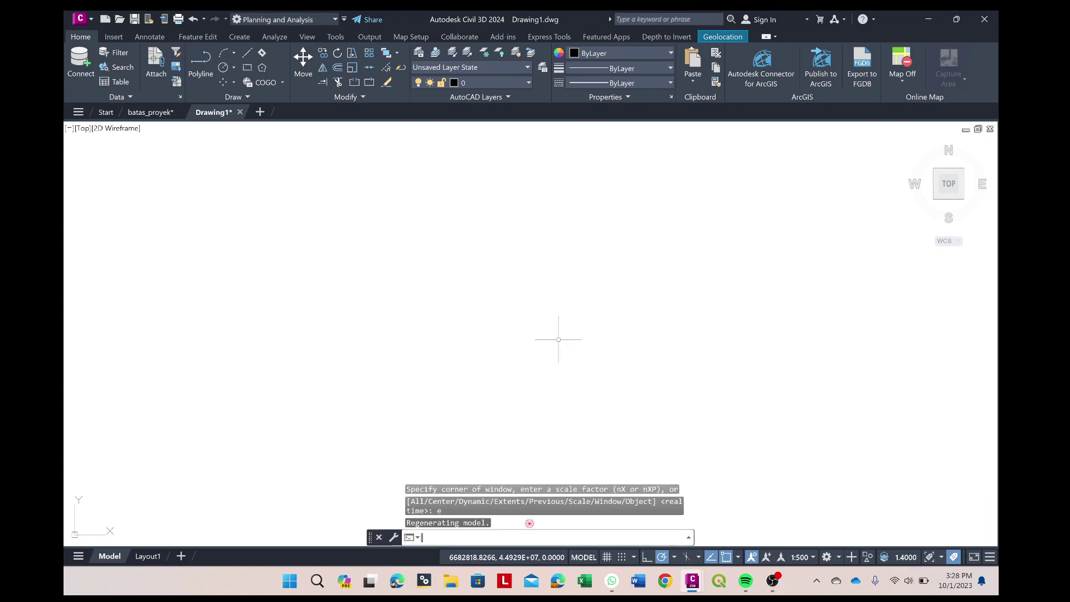
pyautogui.scroll(-5, 532, 273)
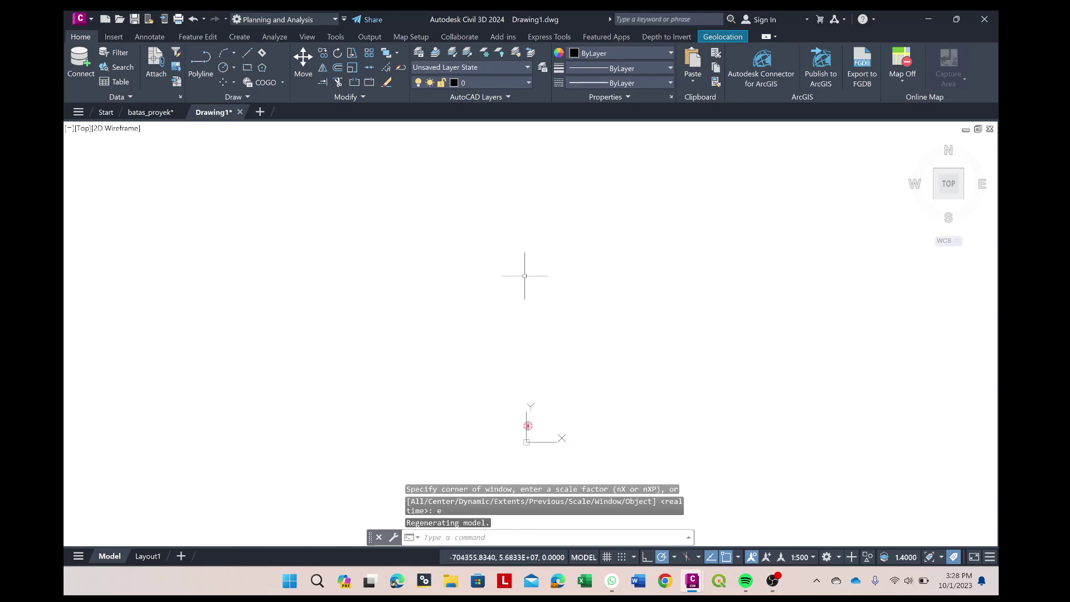
# Step: Select every object in the drawing with SELECT and the ALL option
pyautogui.moveTo(549, 342); pyautogui.dragTo(549, 281, button='middle')
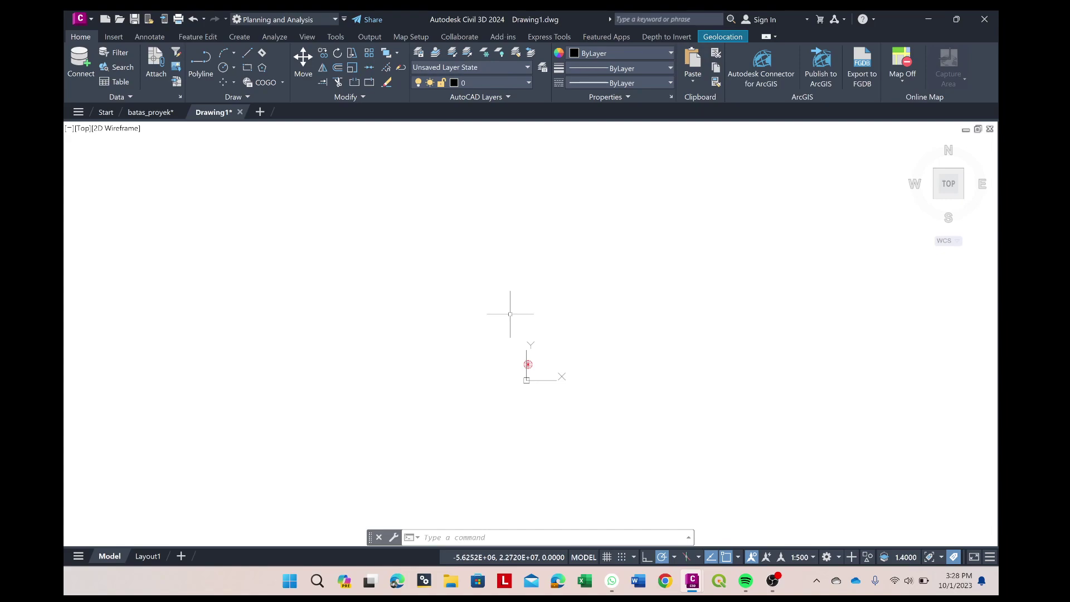
pyautogui.write('se')
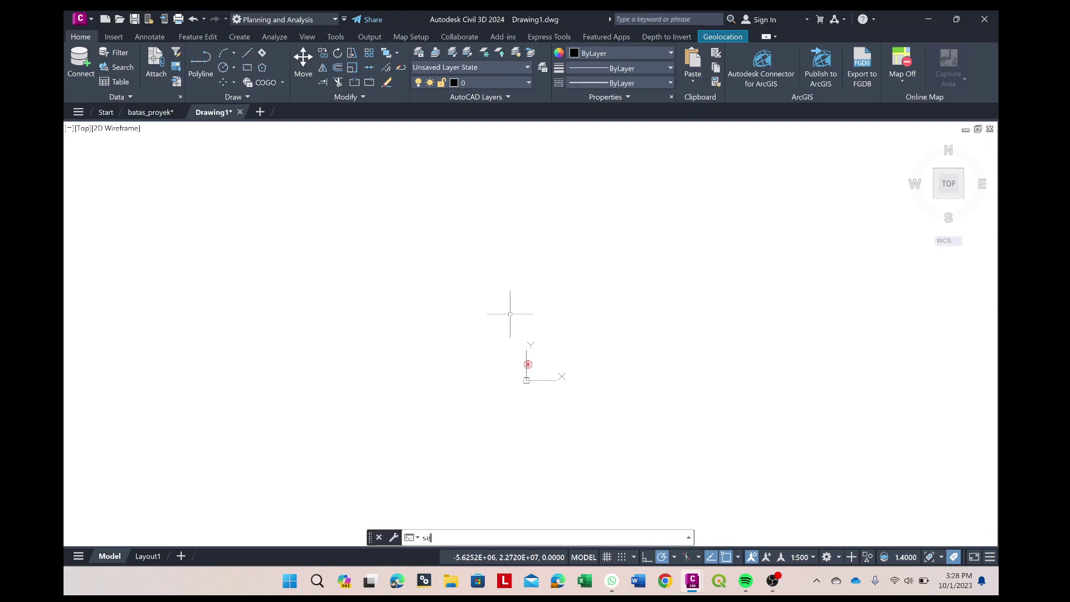
pyautogui.write('ct')
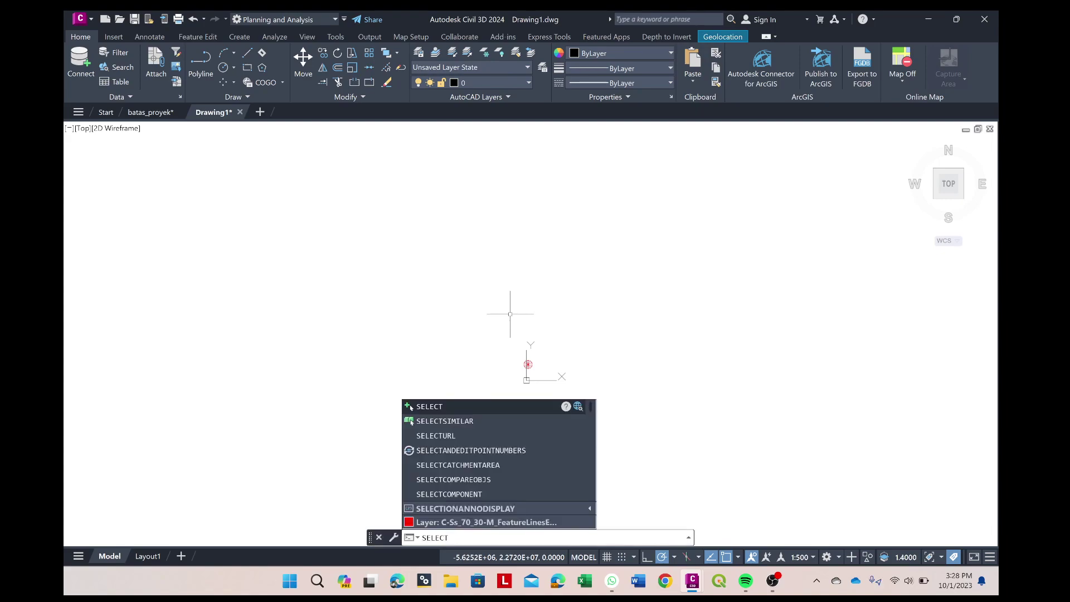
pyautogui.press('Return')
pyautogui.write('all')
pyautogui.press('Return')
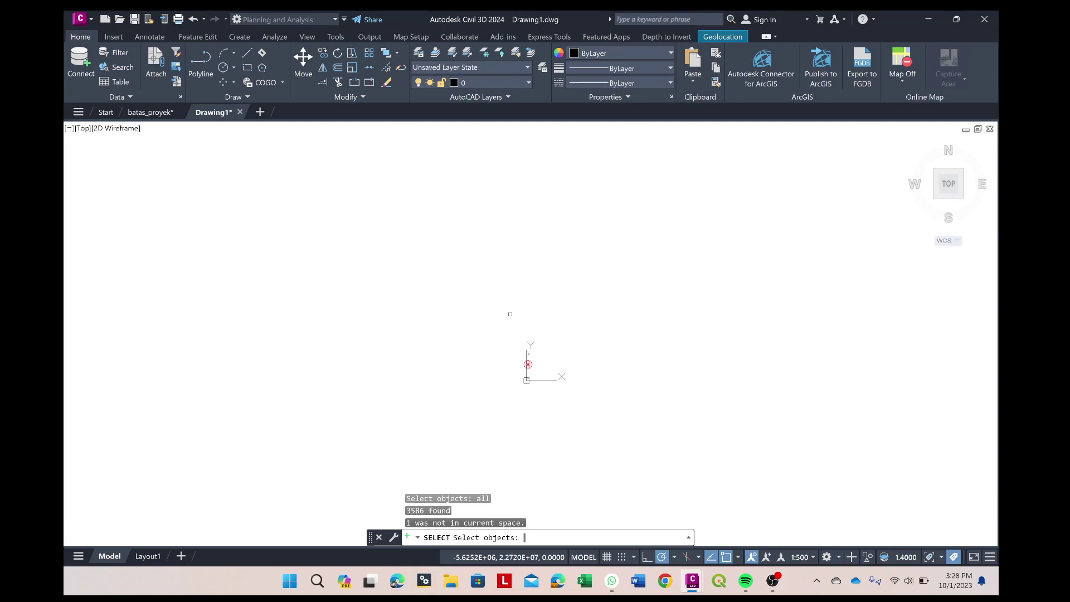
pyautogui.press('Return')
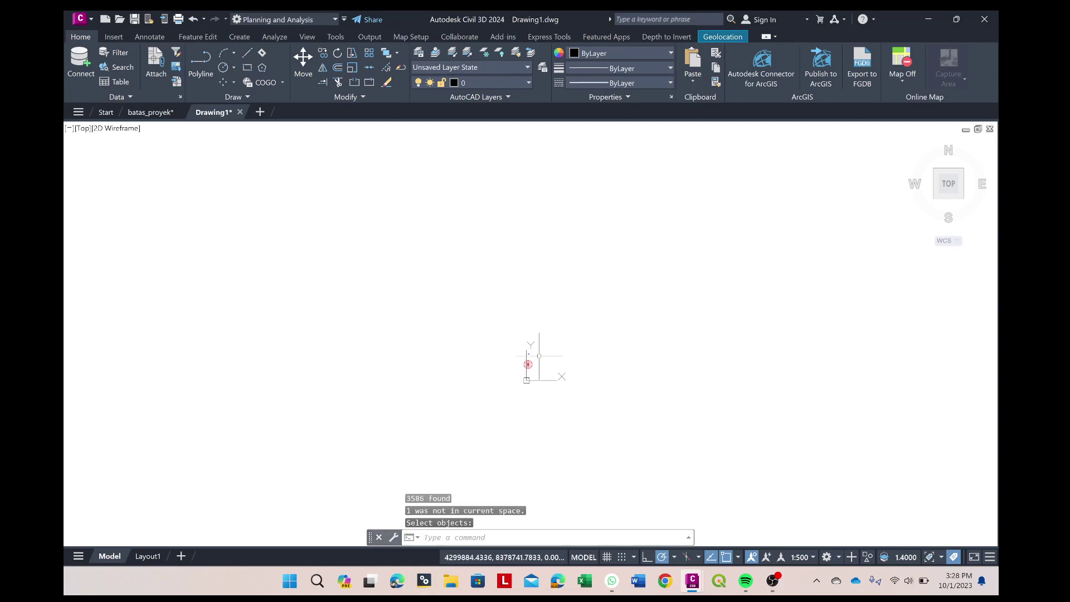
# Step: Zoom in on the cluster of labelled survey points such as SCN-SP-031
pyautogui.scroll(5, 539, 355)
pyautogui.scroll(3, 524, 363)
pyautogui.scroll(3, 531, 366)
pyautogui.scroll(3, 531, 365)
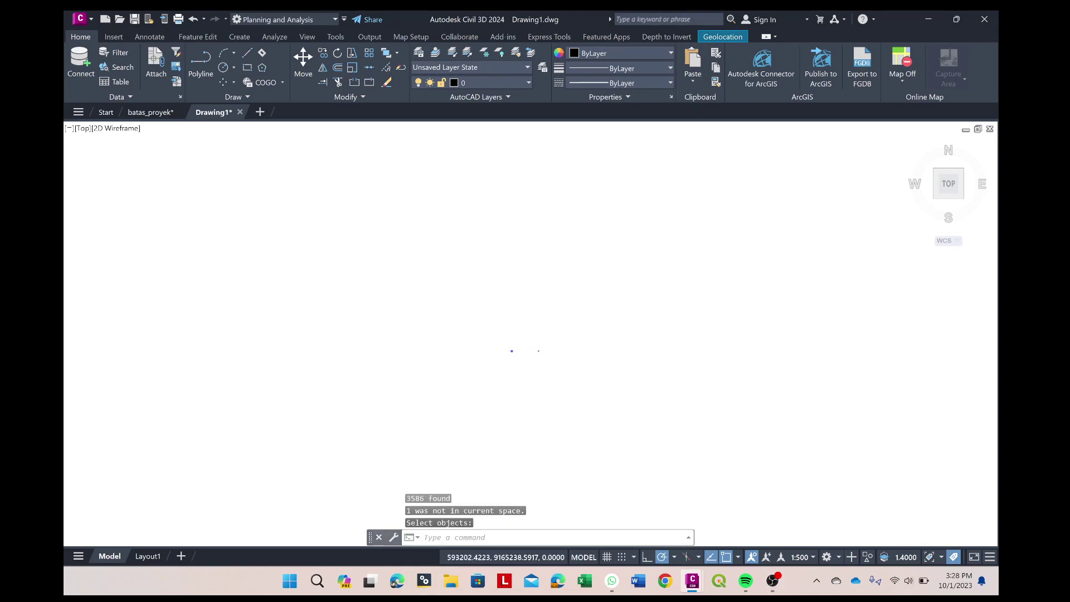
pyautogui.scroll(3, 514, 362)
pyautogui.scroll(3, 502, 385)
pyautogui.scroll(3, 468, 379)
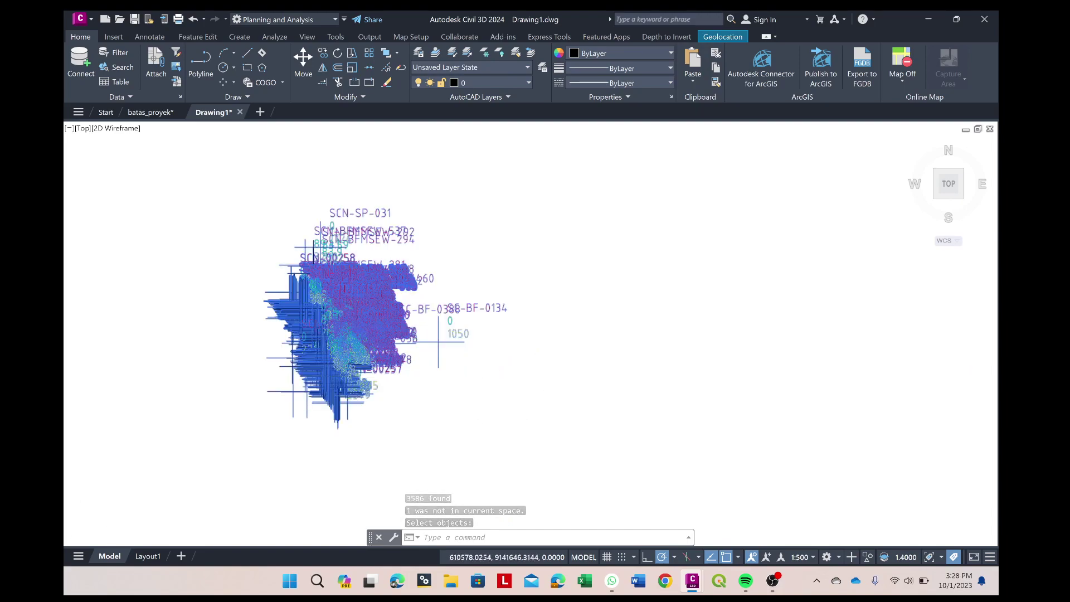
pyautogui.scroll(3, 401, 346)
pyautogui.scroll(-5, 428, 326)
pyautogui.scroll(-3, 428, 326)
pyautogui.scroll(-3, 616, 324)
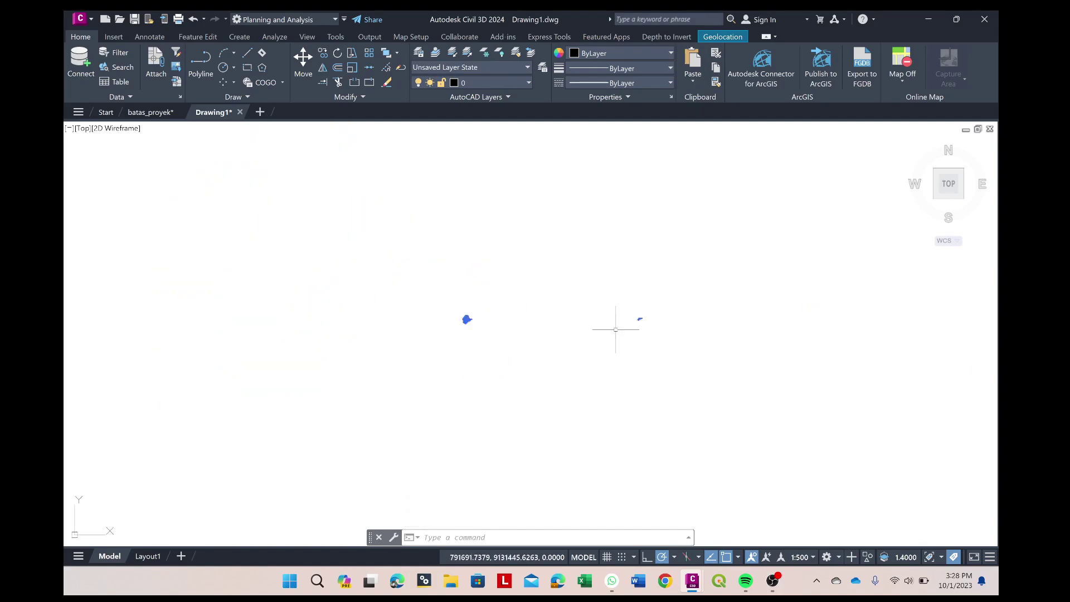
pyautogui.scroll(2, 629, 319)
pyautogui.scroll(2, 638, 313)
pyautogui.scroll(-2, 725, 293)
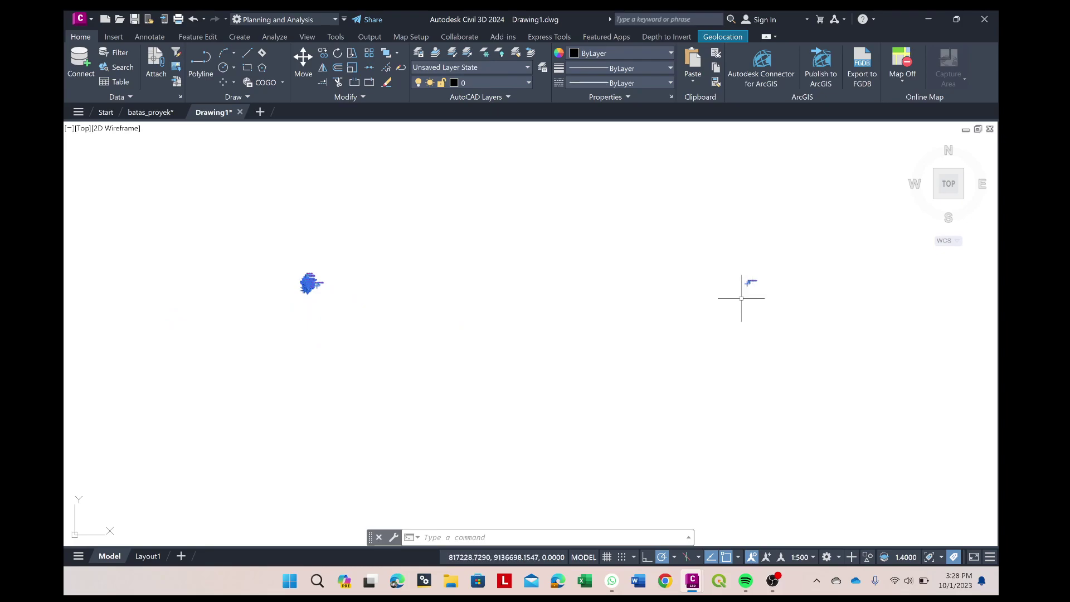
pyautogui.scroll(3, 749, 282)
pyautogui.scroll(-3, 743, 274)
pyautogui.scroll(-4, 764, 275)
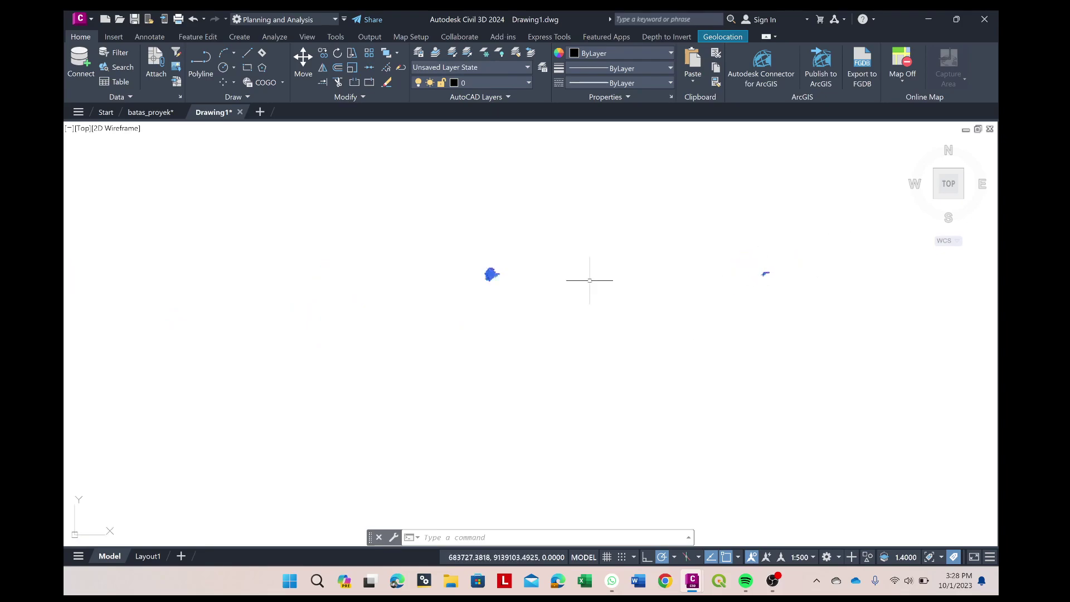
pyautogui.scroll(2, 502, 267)
pyautogui.scroll(2, 479, 290)
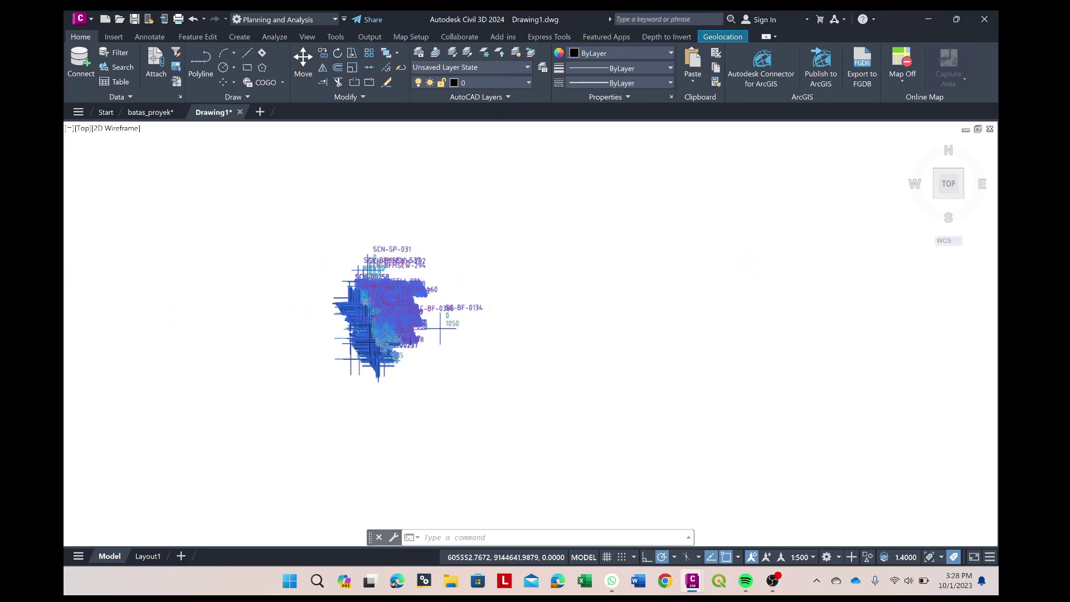
pyautogui.scroll(3, 435, 295)
pyautogui.scroll(1, 378, 298)
pyautogui.scroll(-2, 390, 295)
pyautogui.scroll(-3, 404, 294)
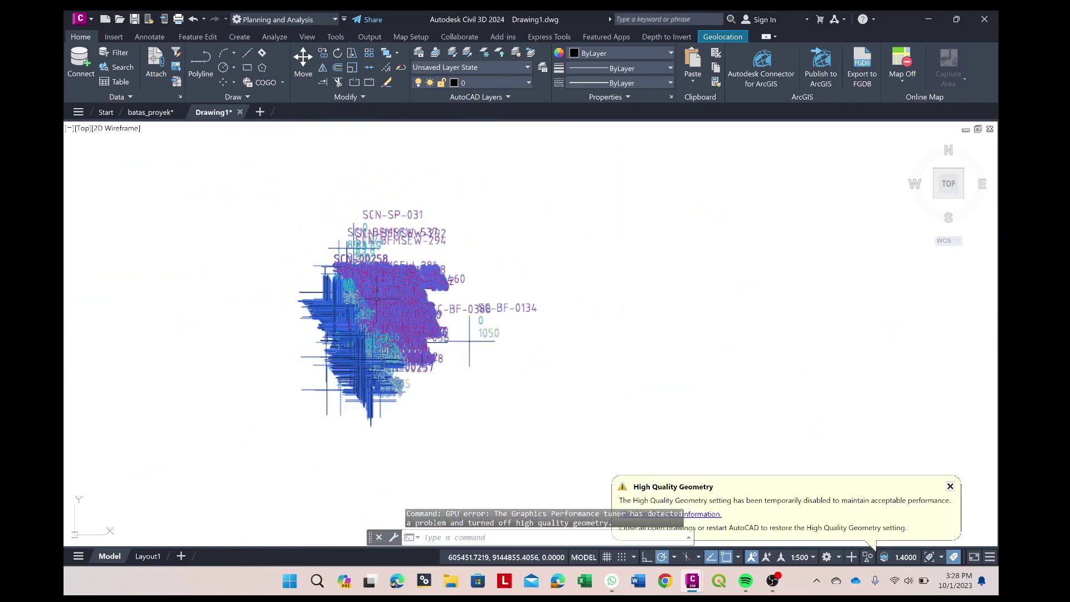
pyautogui.scroll(-4, 471, 329)
pyautogui.scroll(-3, 479, 306)
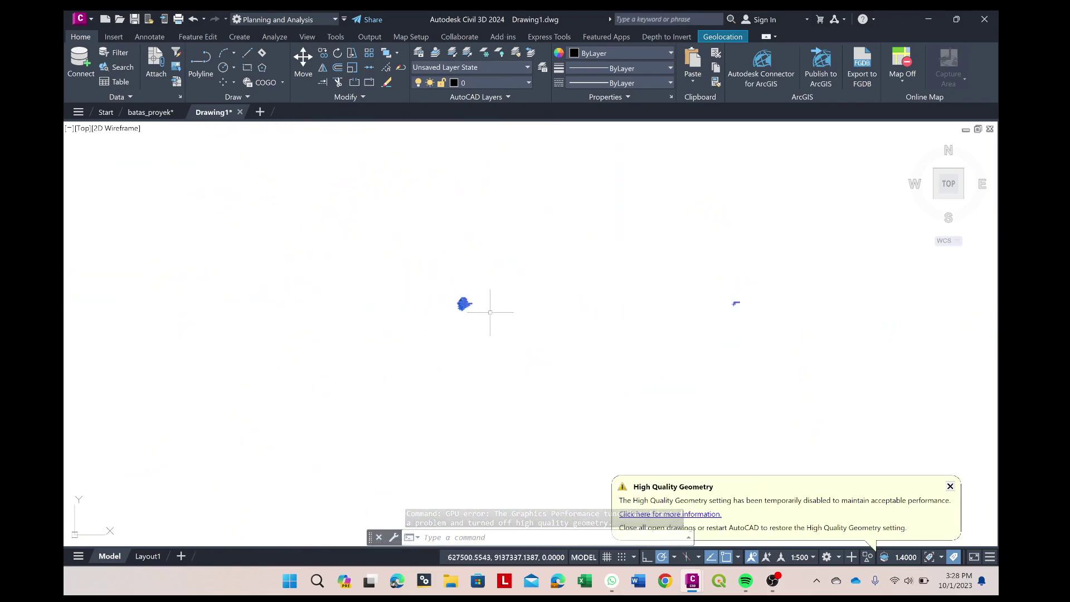
pyautogui.scroll(2, 454, 311)
pyautogui.scroll(5, 448, 305)
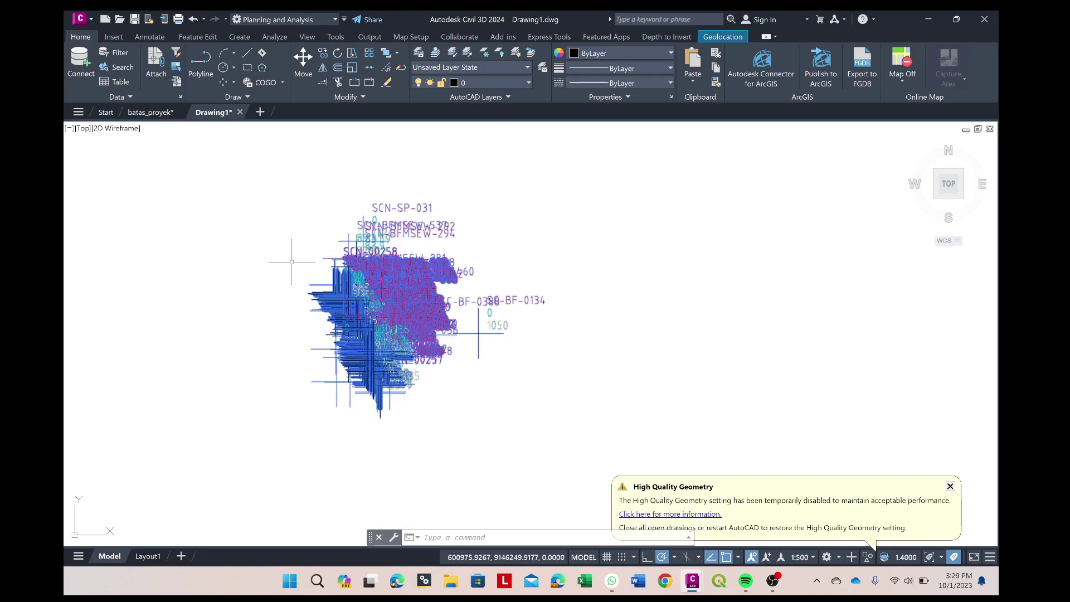
# Step: Check the selection's properties, then select all survey point blocks similar to one picked
pyautogui.hotkey('ctrl', '1')
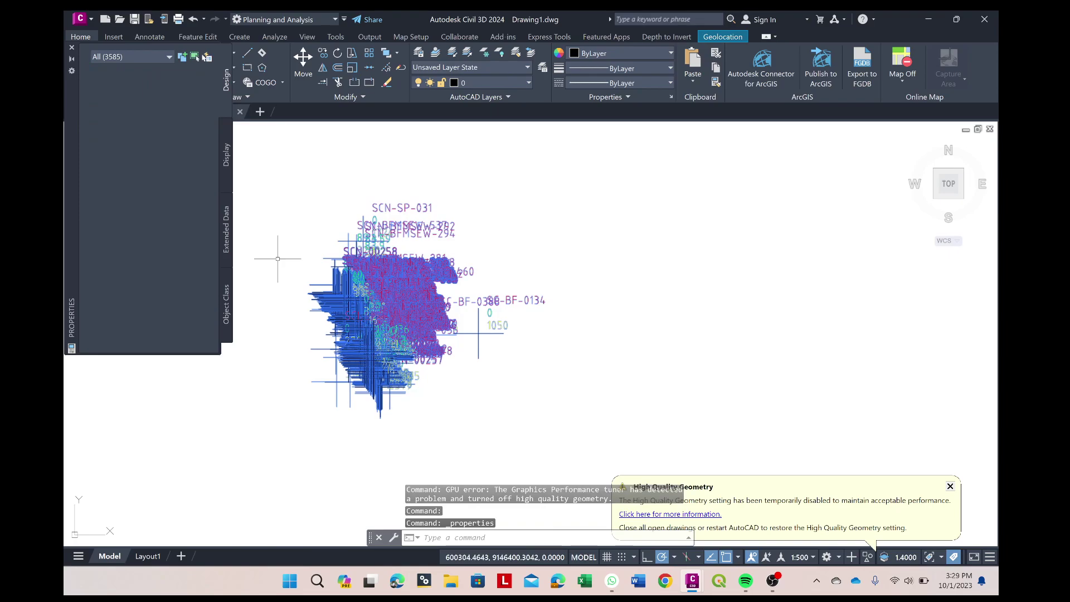
pyautogui.click(71, 47)
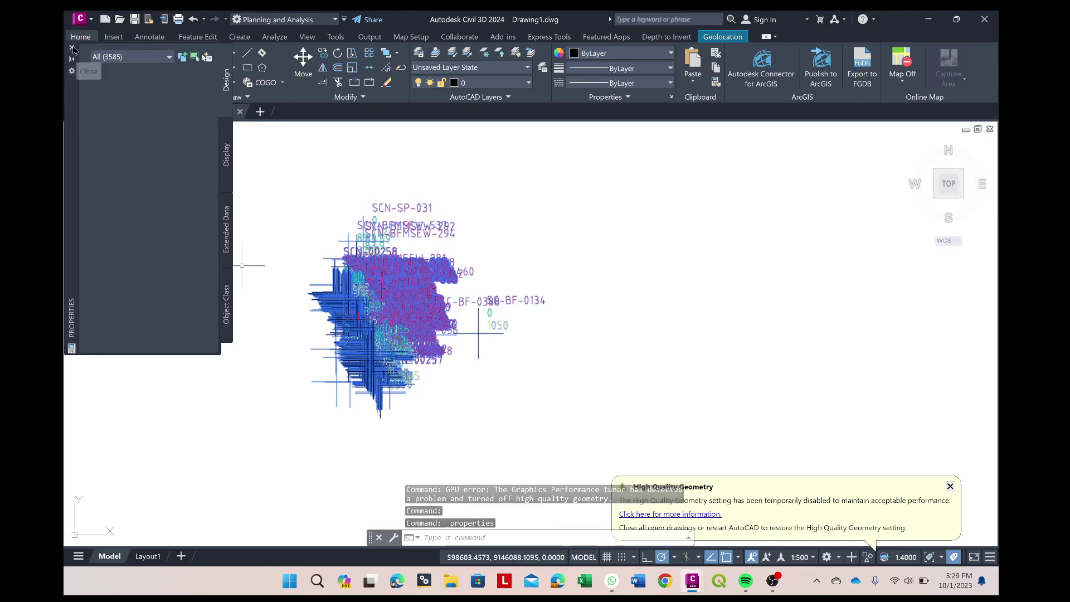
pyautogui.press('Escape')
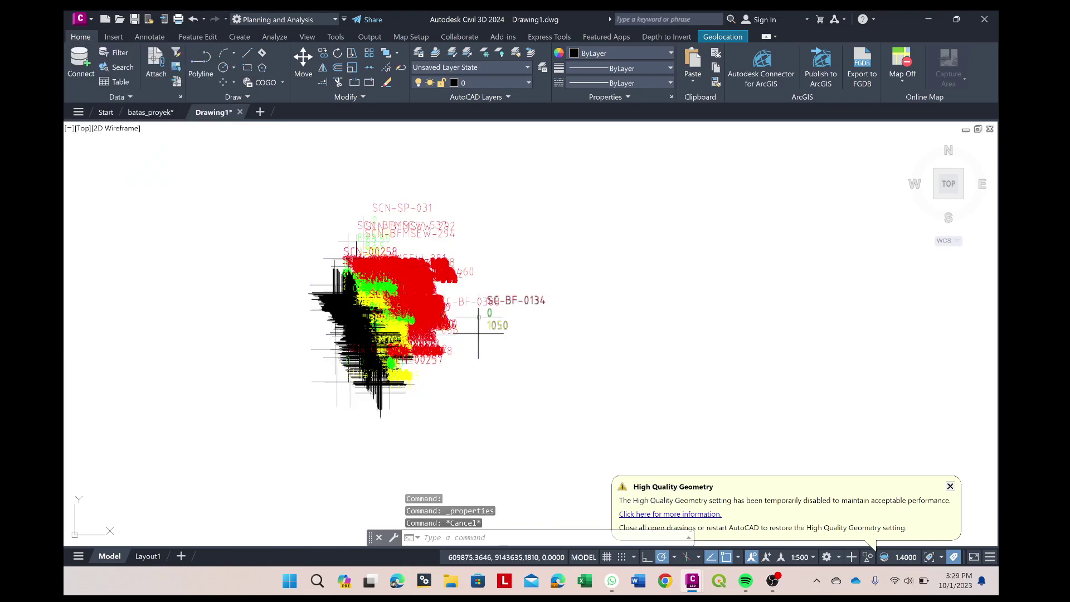
pyautogui.click(488, 325)
pyautogui.rightClick(491, 324)
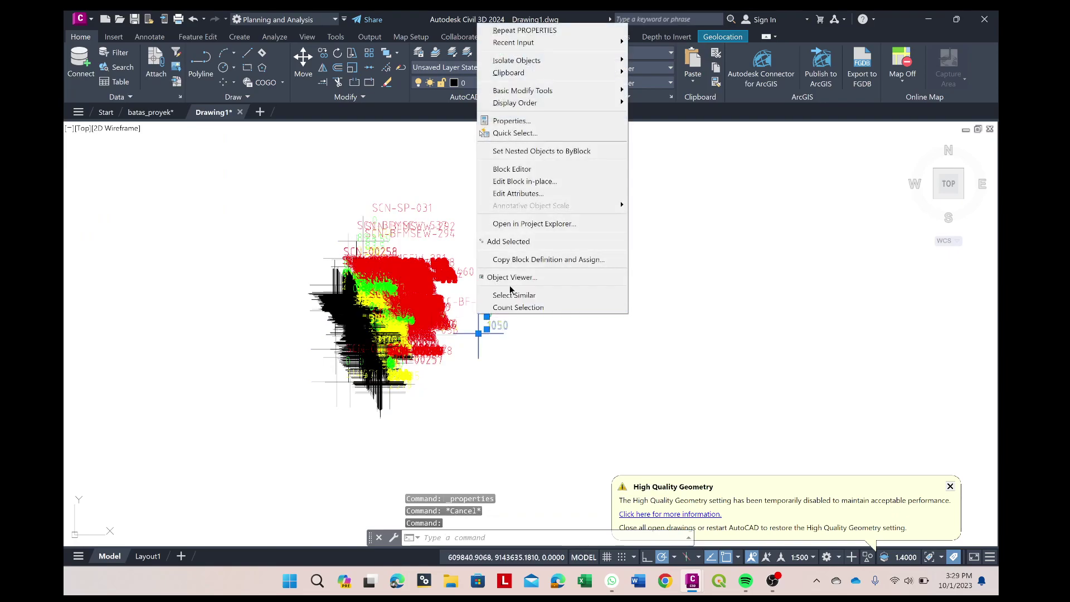
pyautogui.click(501, 295)
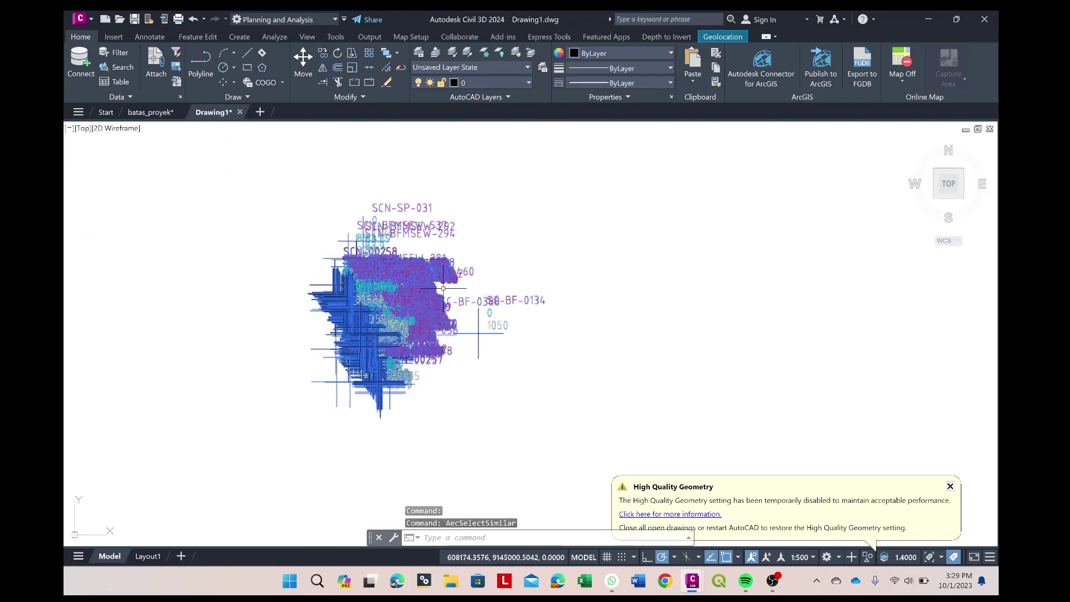
pyautogui.hotkey('ctrl', '1')
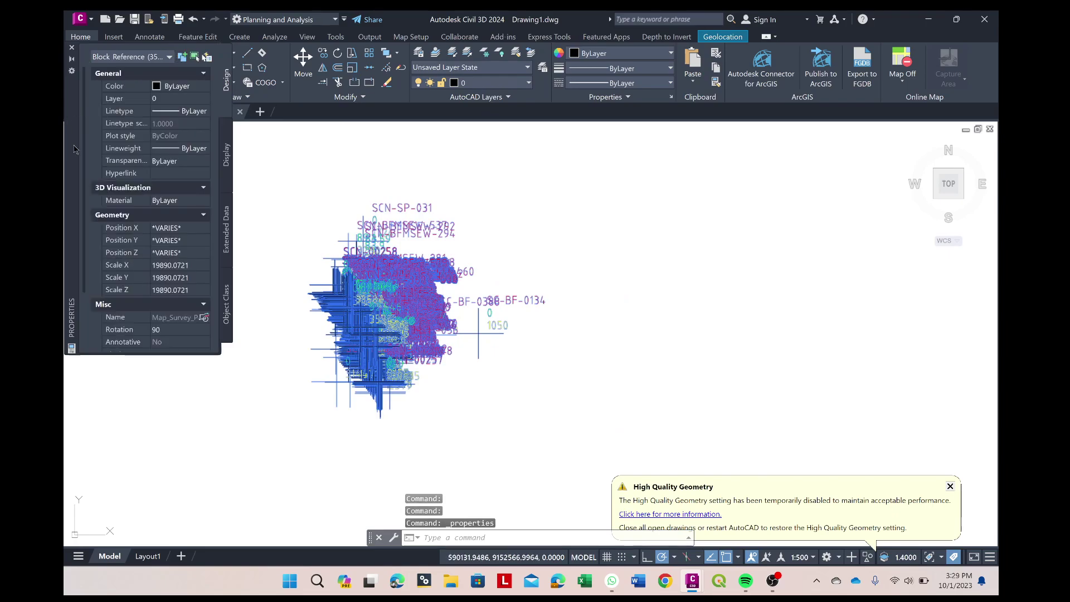
# Step: Set the survey point blocks' scale to 200 in X and Y and 1 in Z
pyautogui.click(200, 267)
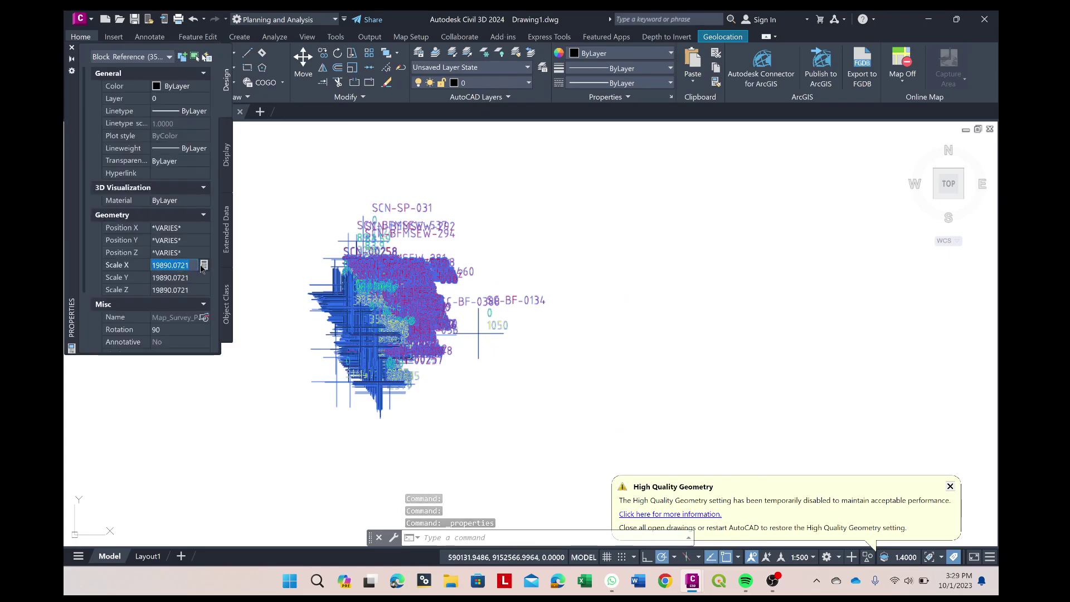
pyautogui.write('200')
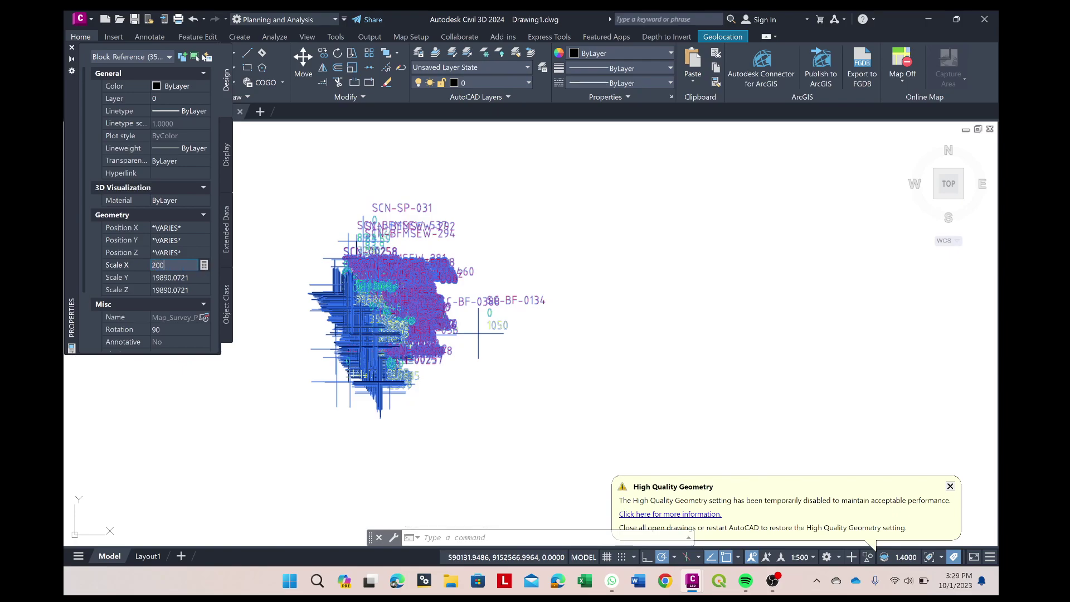
pyautogui.press('Tab')
pyautogui.write('2')
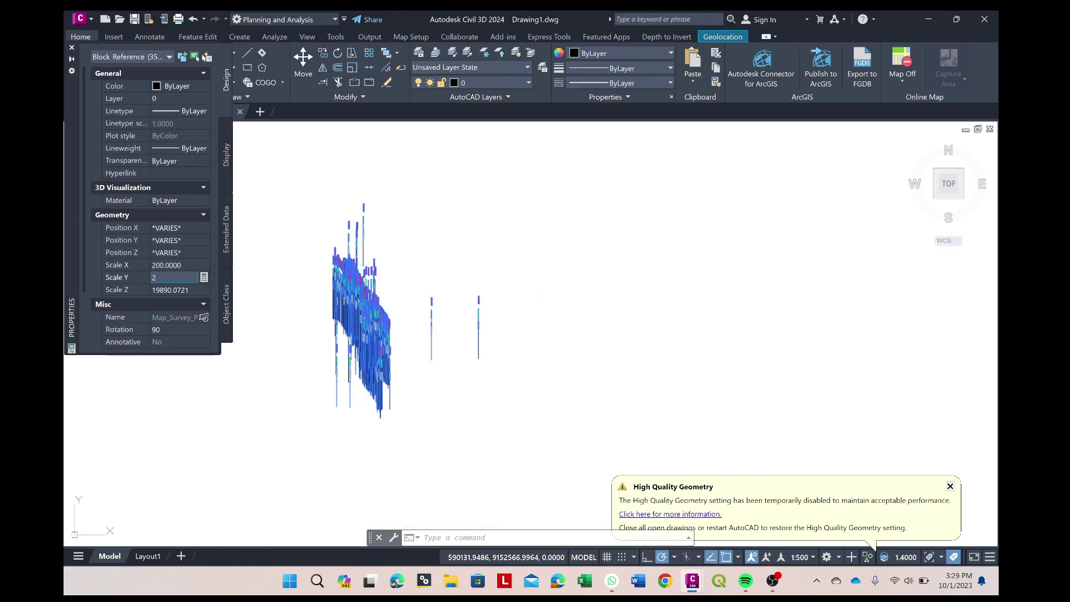
pyautogui.press('Tab')
pyautogui.write('1')
pyautogui.press('Return')
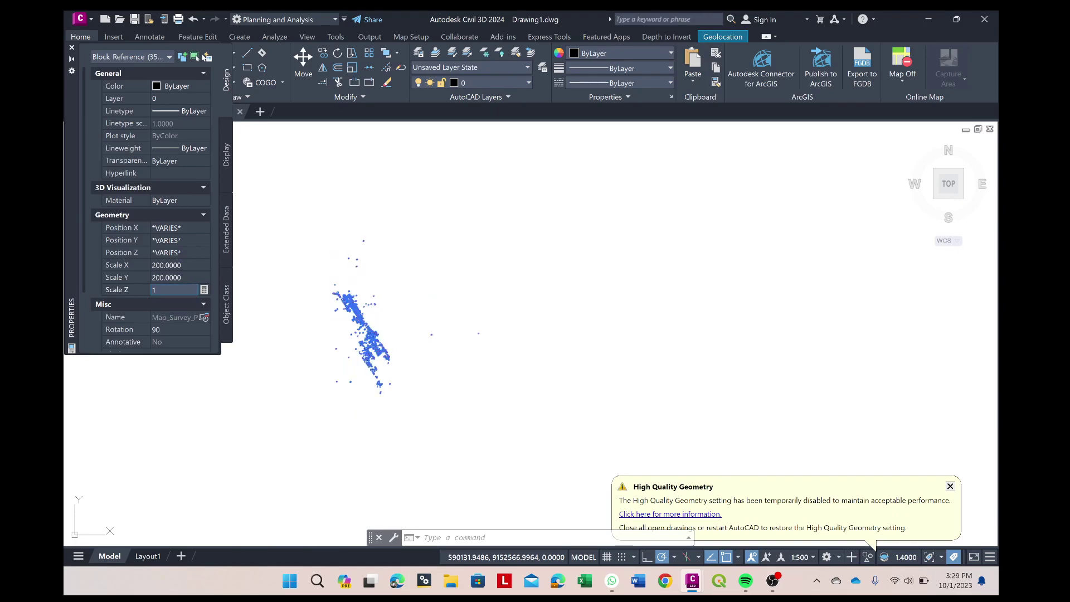
pyautogui.click(72, 48)
pyautogui.scroll(8, 358, 304)
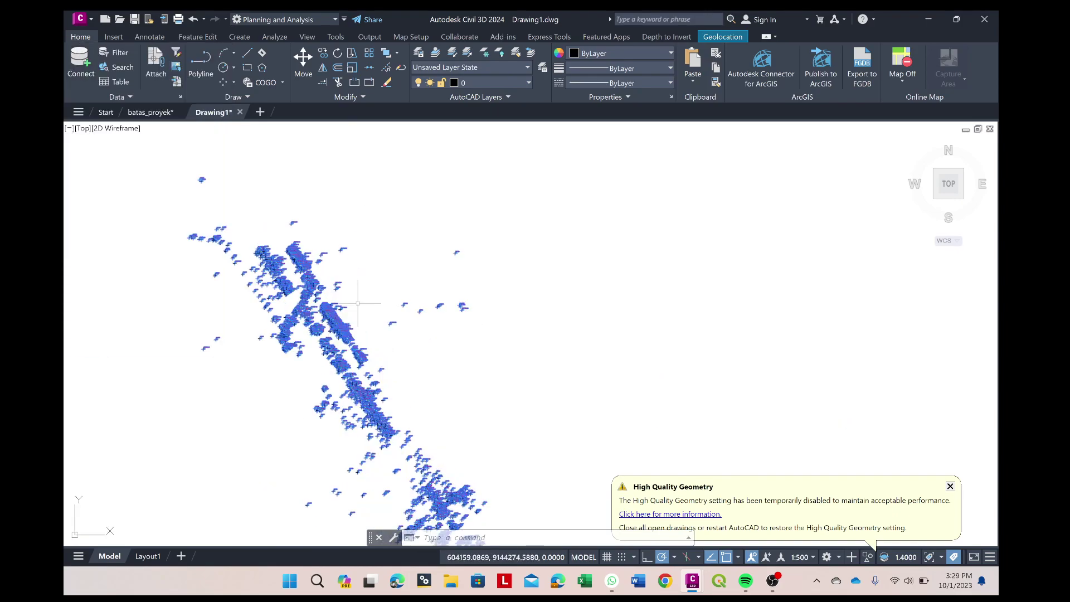
pyautogui.moveTo(358, 304); pyautogui.dragTo(423, 229, button='middle')
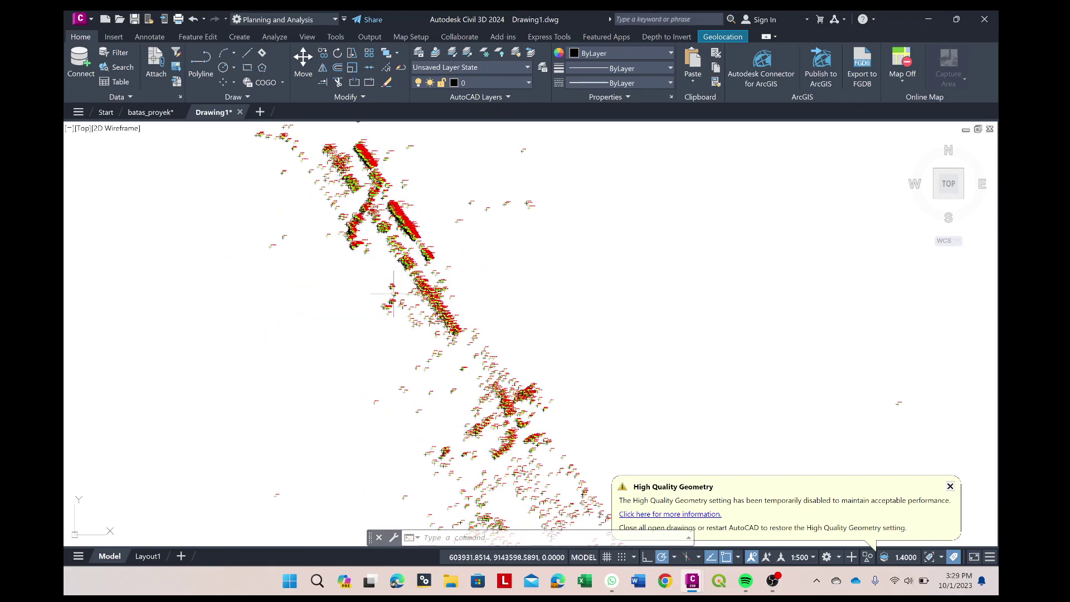
pyautogui.scroll(2, 385, 301)
pyautogui.scroll(4, 385, 301)
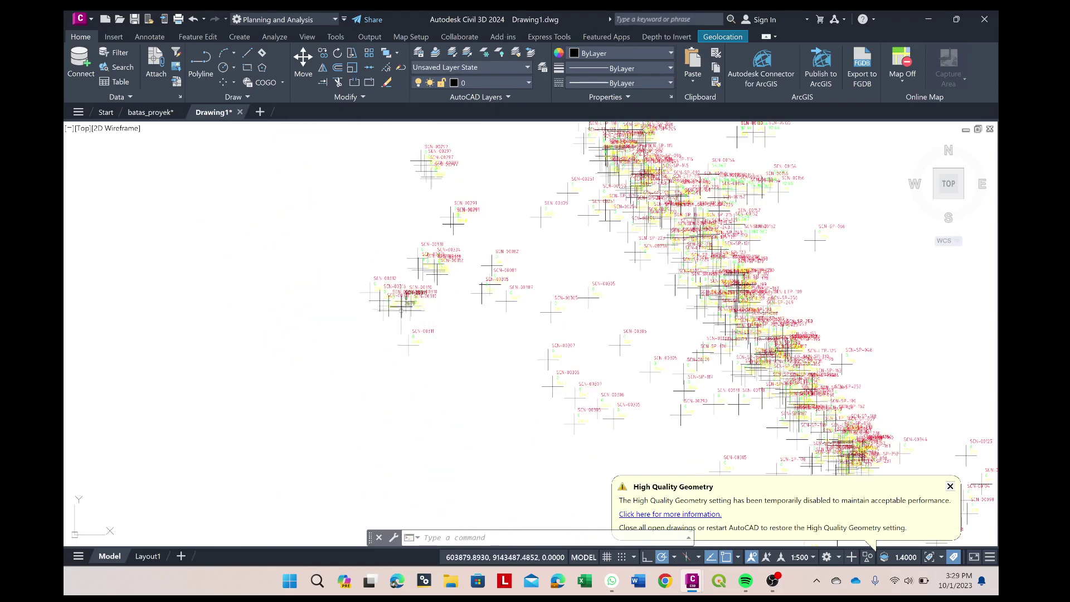
pyautogui.scroll(5, 425, 334)
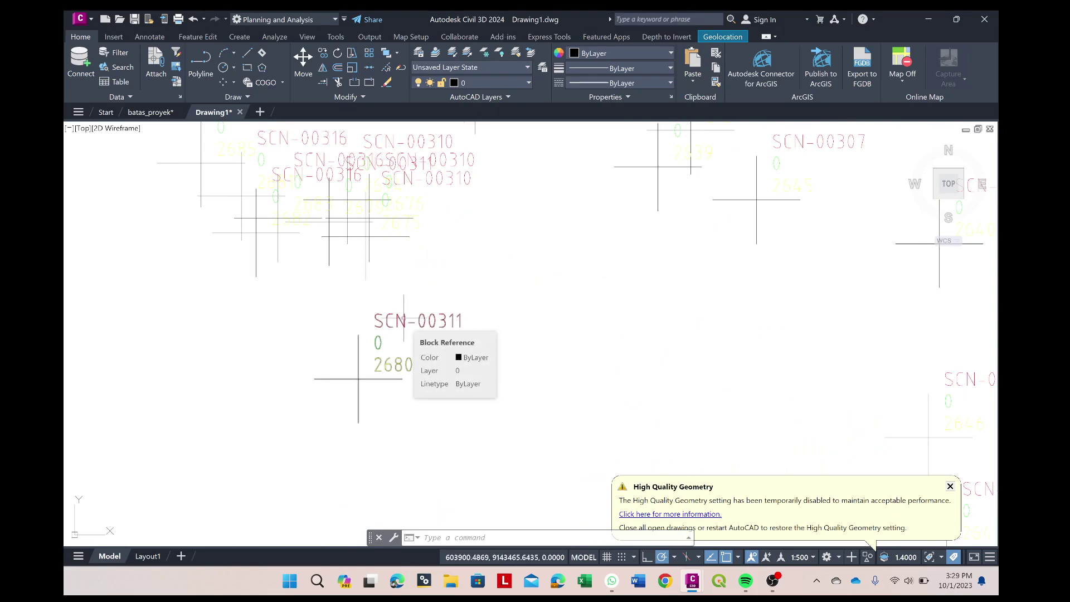
pyautogui.doubleClick(403, 321)
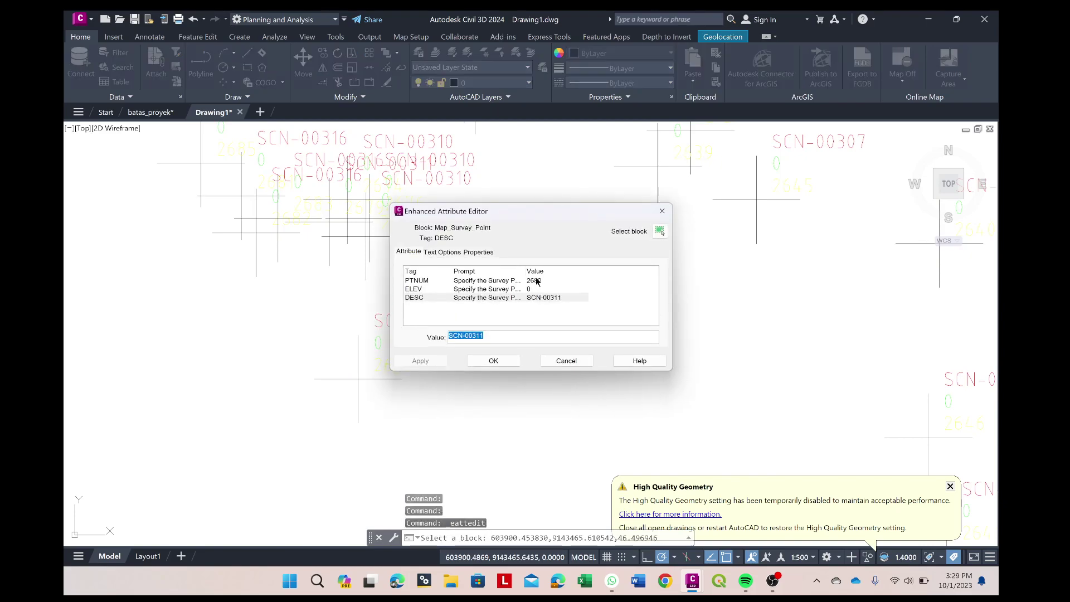
pyautogui.click(567, 362)
pyautogui.scroll(-3, 572, 358)
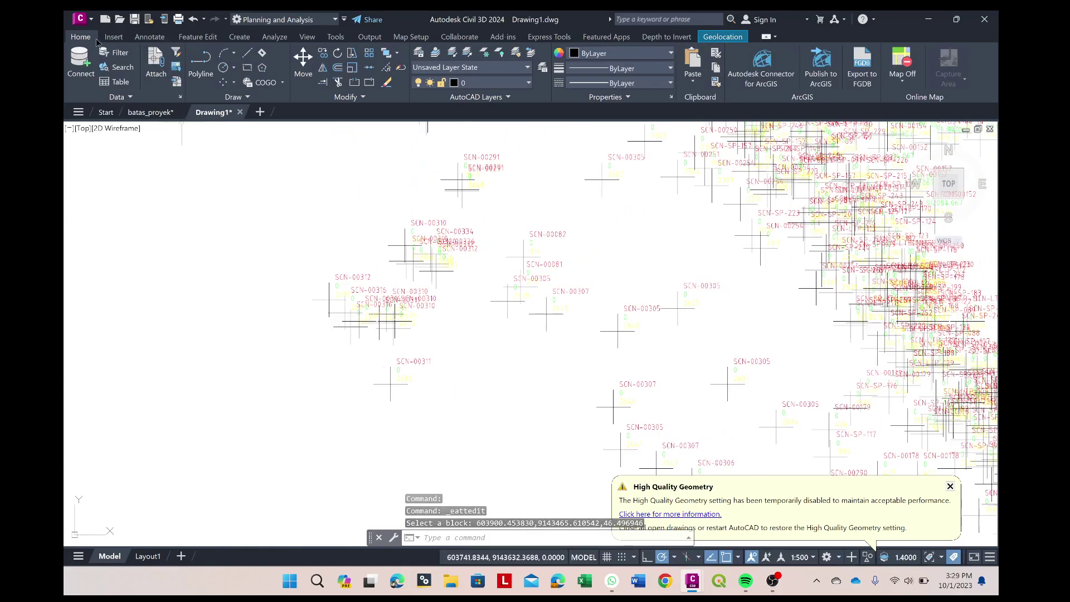
# Step: Save the new drawing under the name scn in the dwg folder
pyautogui.click(93, 22)
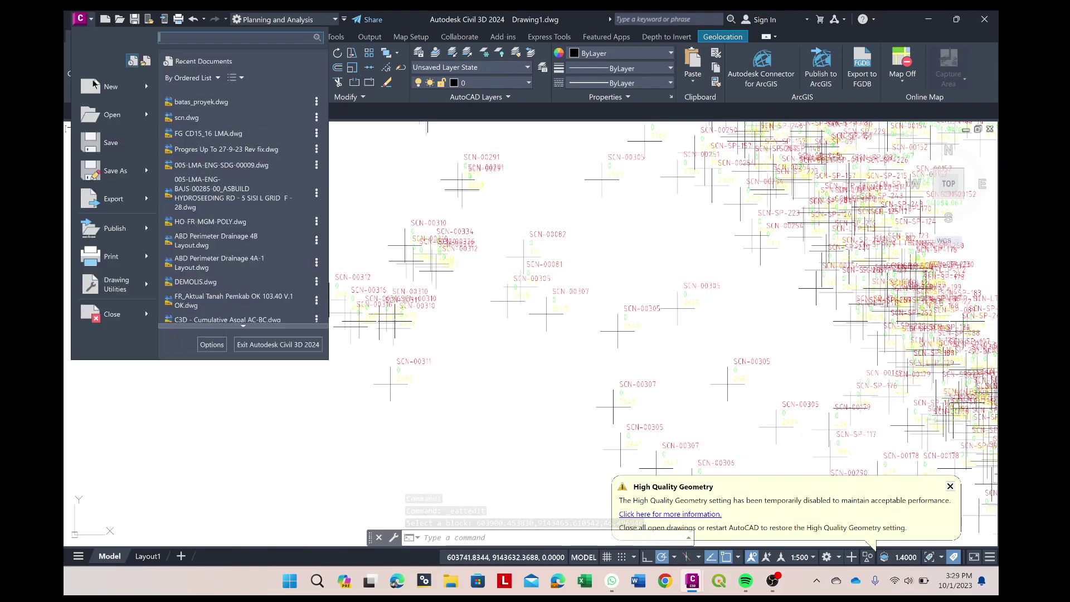
pyautogui.click(96, 136)
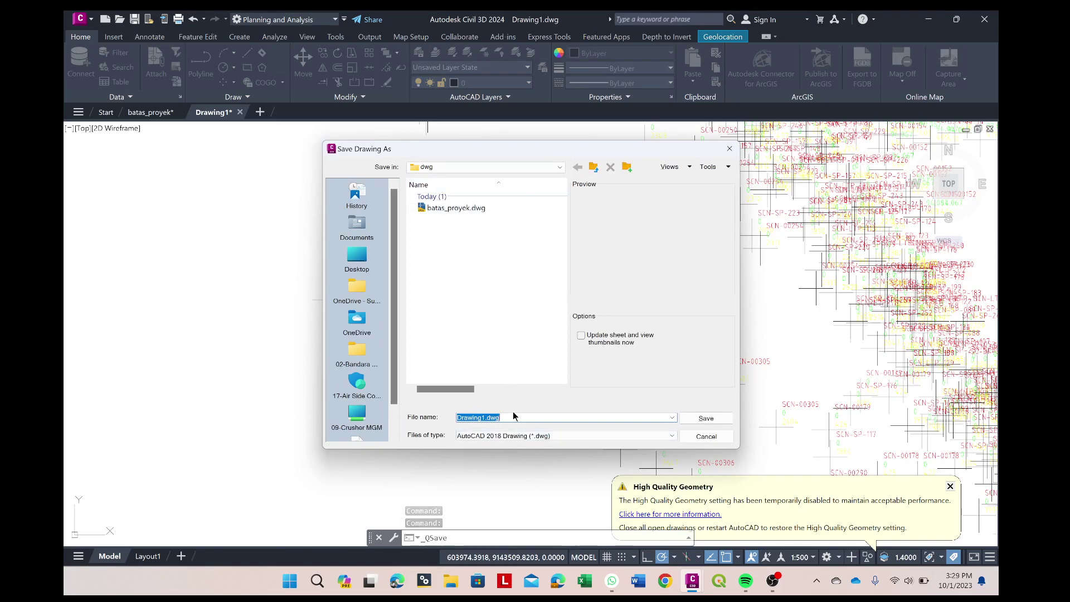
pyautogui.write('scn')
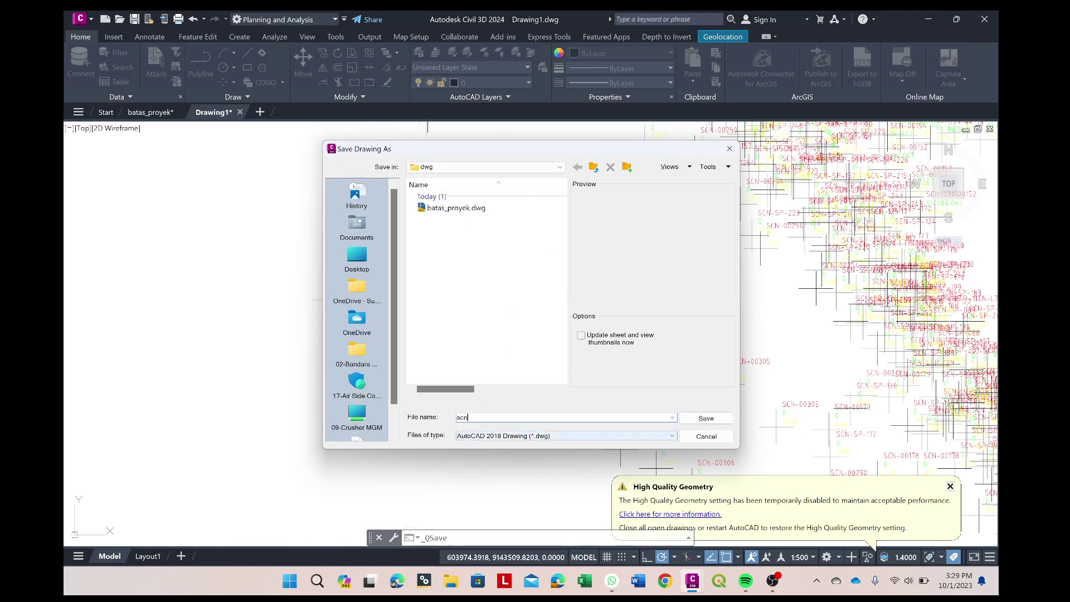
pyautogui.click(705, 418)
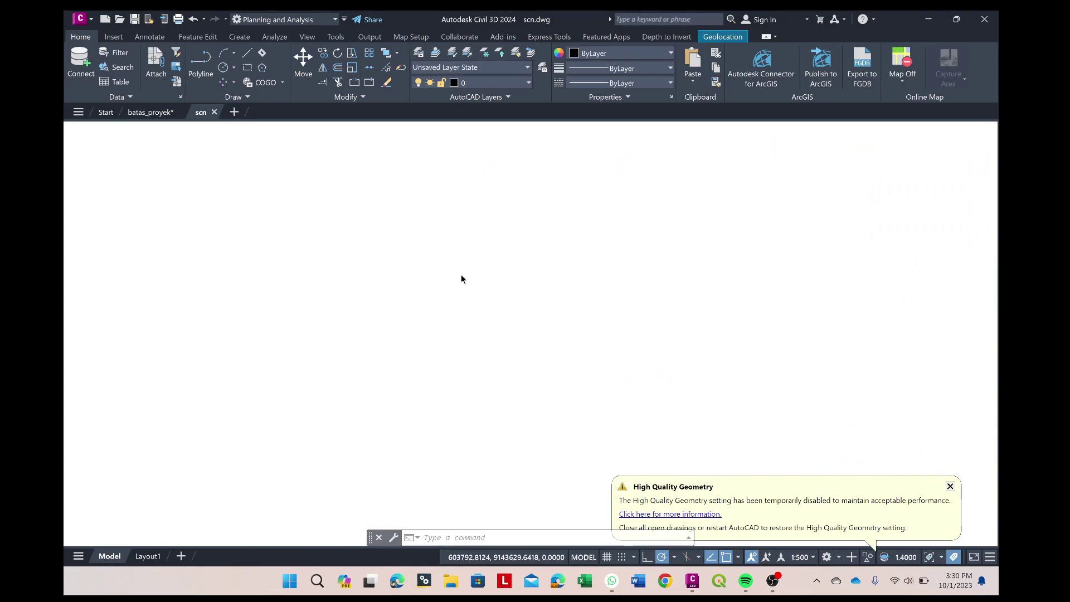
# Step: Close scn, save batas_proyek.dwg, and dismiss the High Quality Geometry notice
pyautogui.hotkey('ctrl', 'F4')
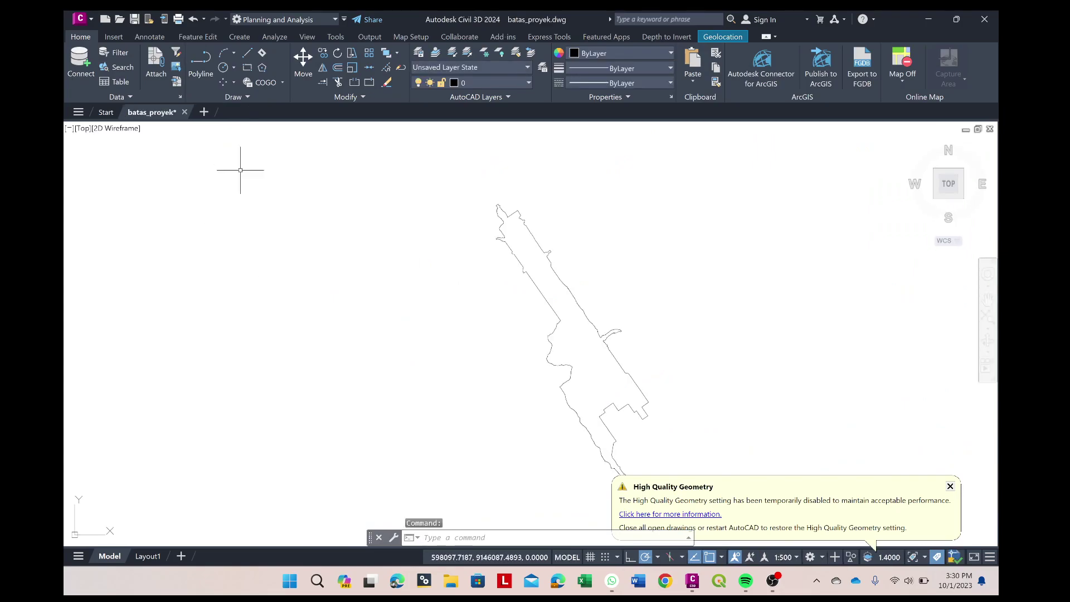
pyautogui.click(135, 19)
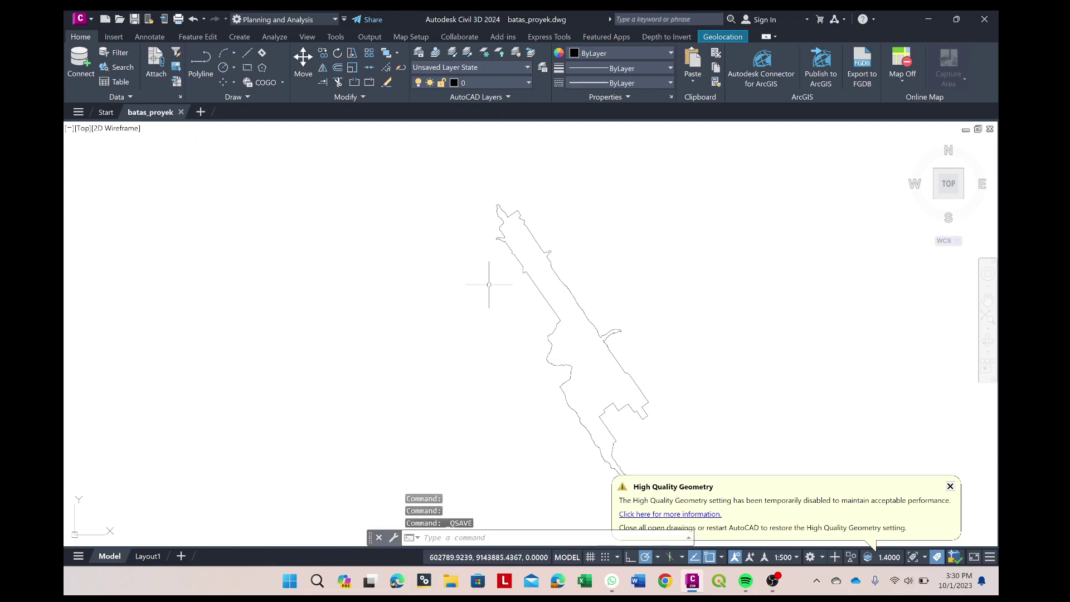
pyautogui.click(950, 486)
pyautogui.write('map')
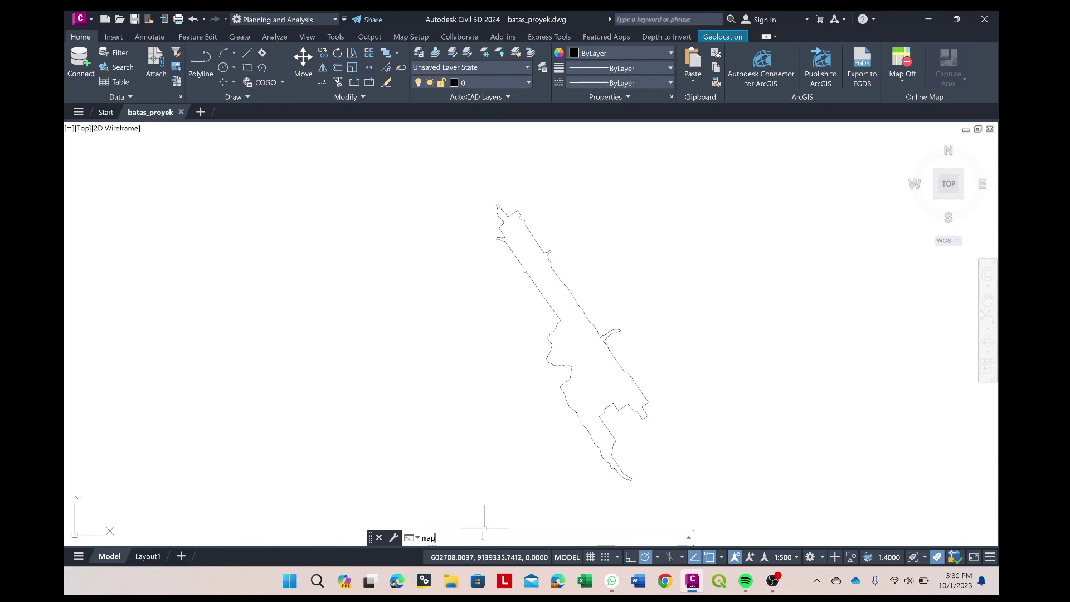
# Step: Turn on the Map task pane and start attaching drawings from Map Explorer's Drawings entry
pyautogui.write('ws')
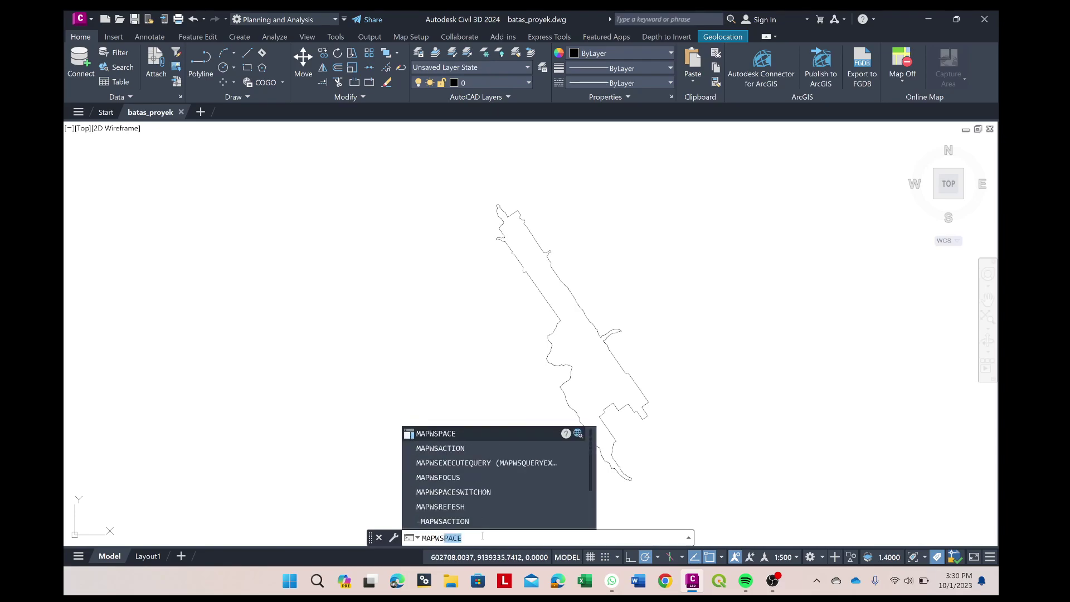
pyautogui.click(435, 439)
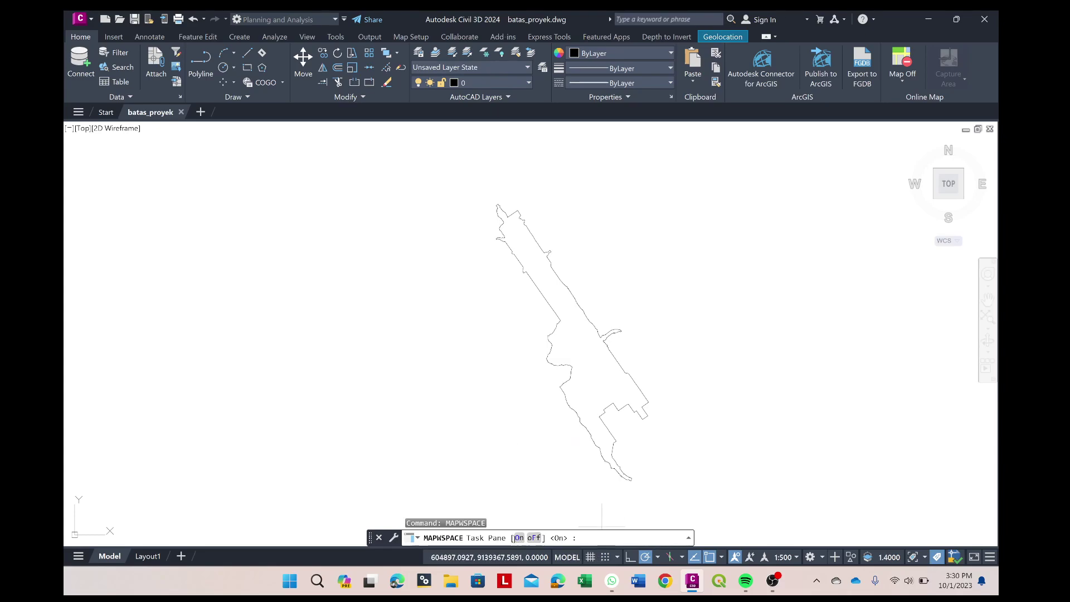
pyautogui.write('O')
pyautogui.press('Return')
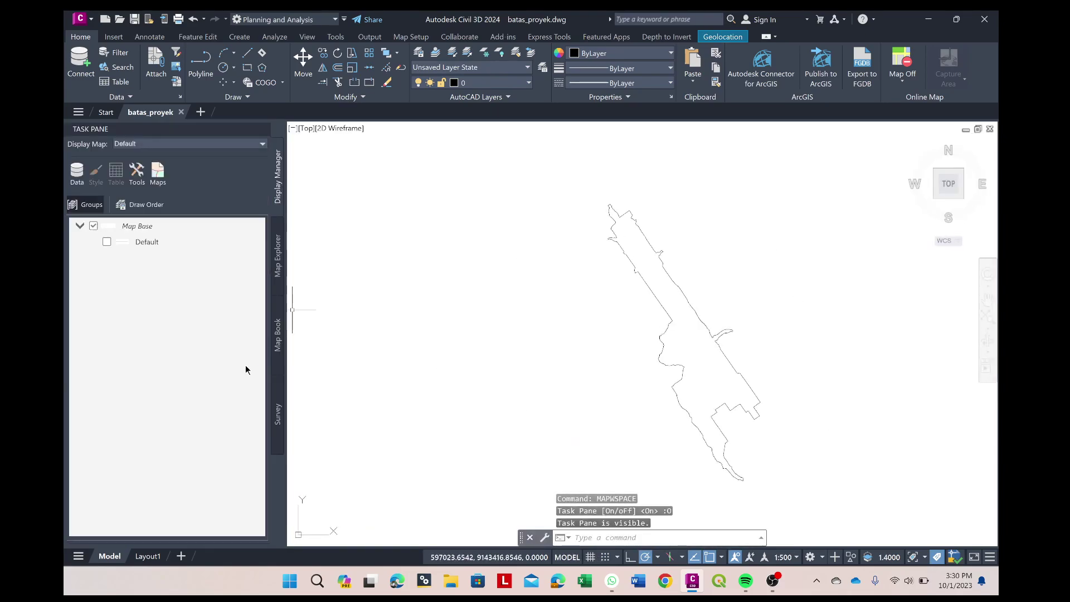
pyautogui.click(280, 259)
pyautogui.click(114, 190)
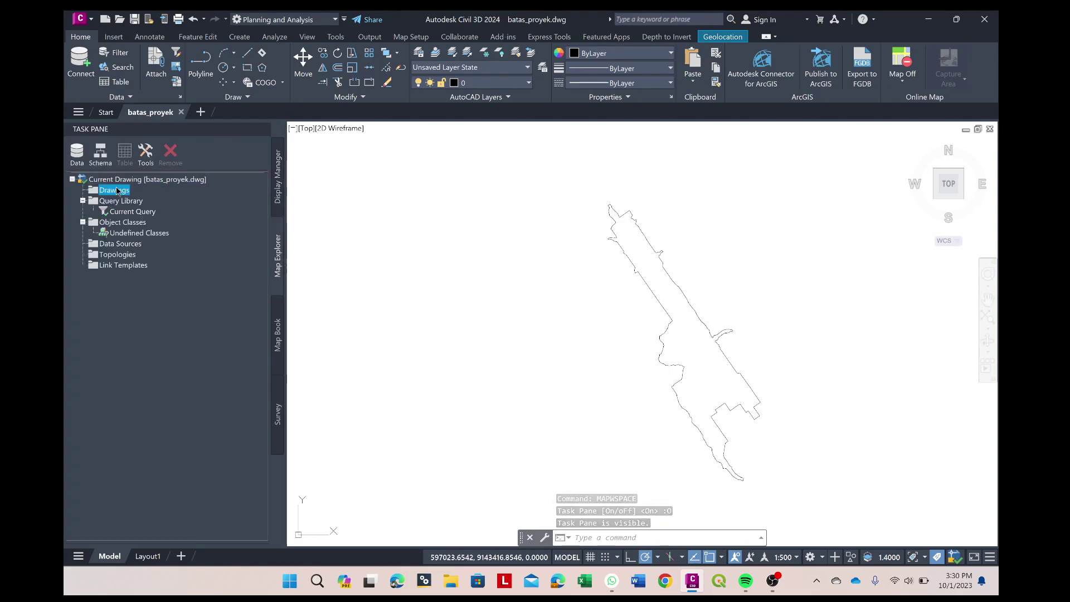
pyautogui.rightClick(116, 188)
pyautogui.click(141, 195)
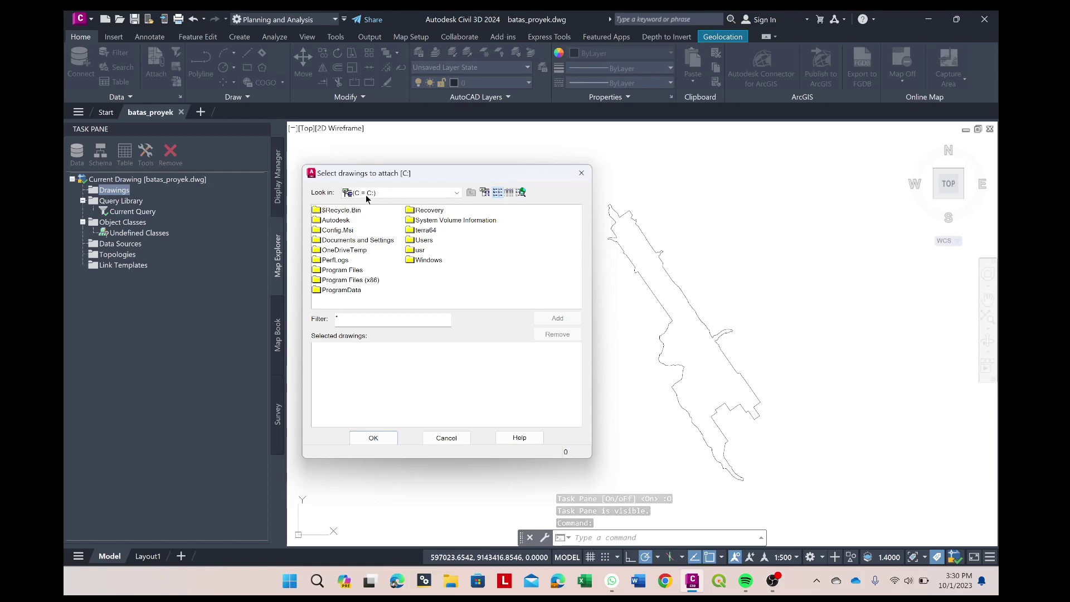
# Step: Browse to Downloads\0\dwg and attach scn.dwg to the project
pyautogui.click(484, 192)
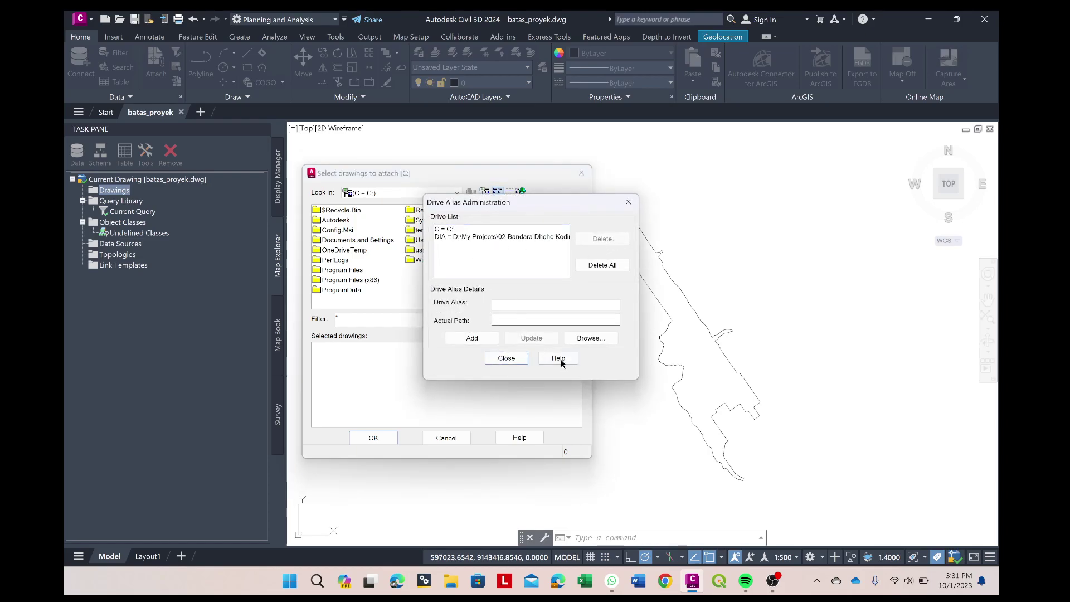
pyautogui.click(506, 358)
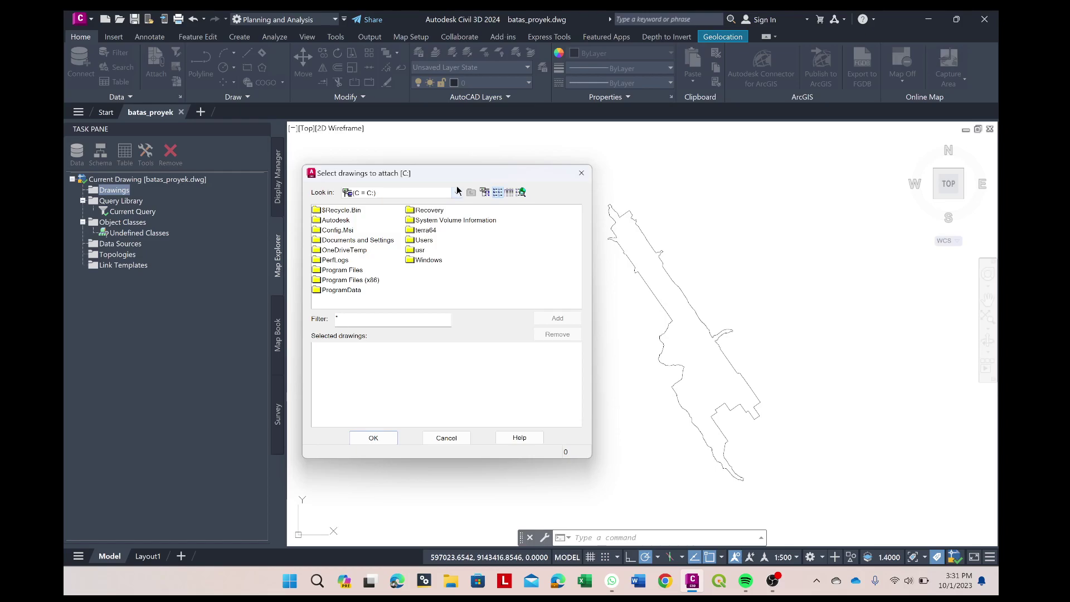
pyautogui.doubleClick(423, 240)
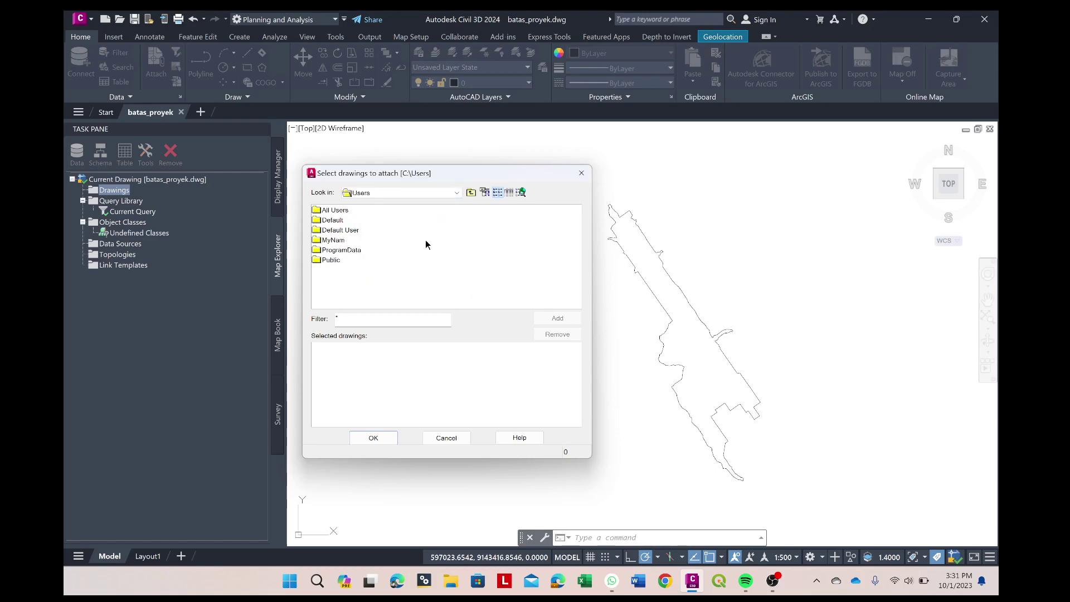
pyautogui.doubleClick(334, 239)
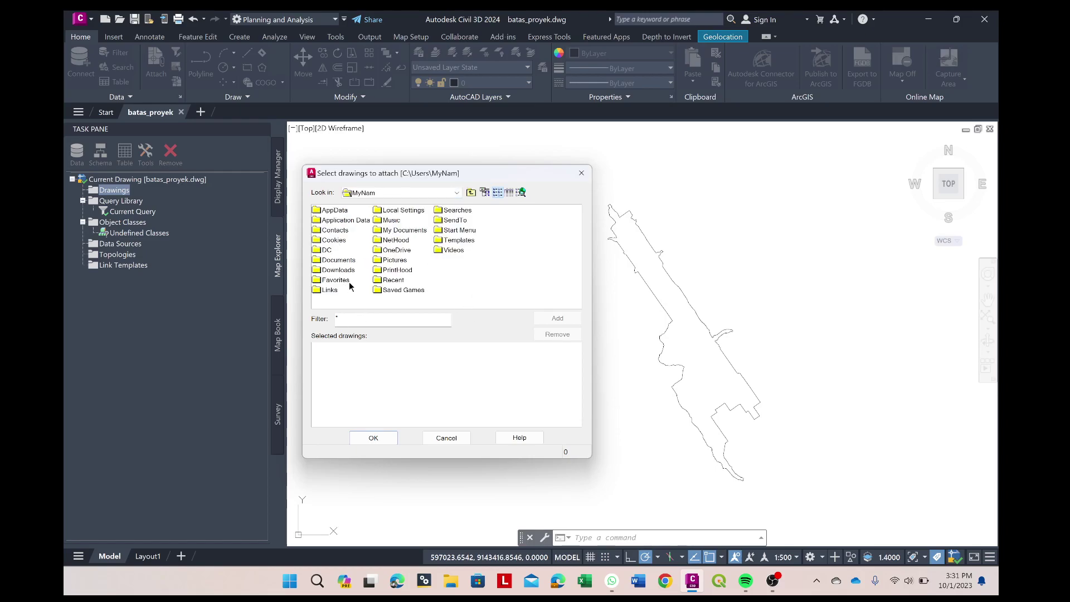
pyautogui.doubleClick(345, 270)
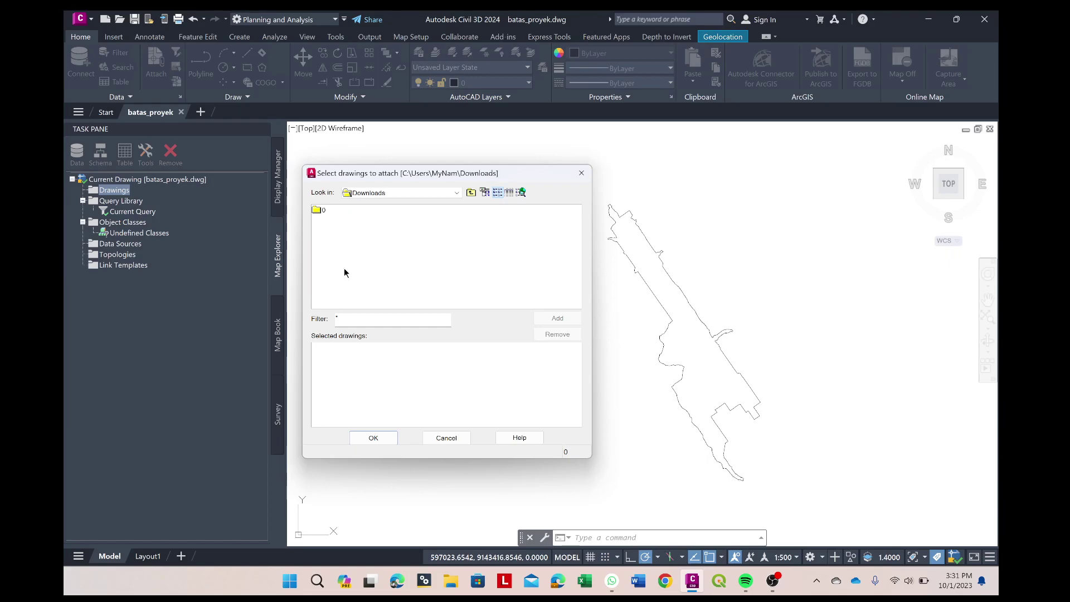
pyautogui.doubleClick(320, 210)
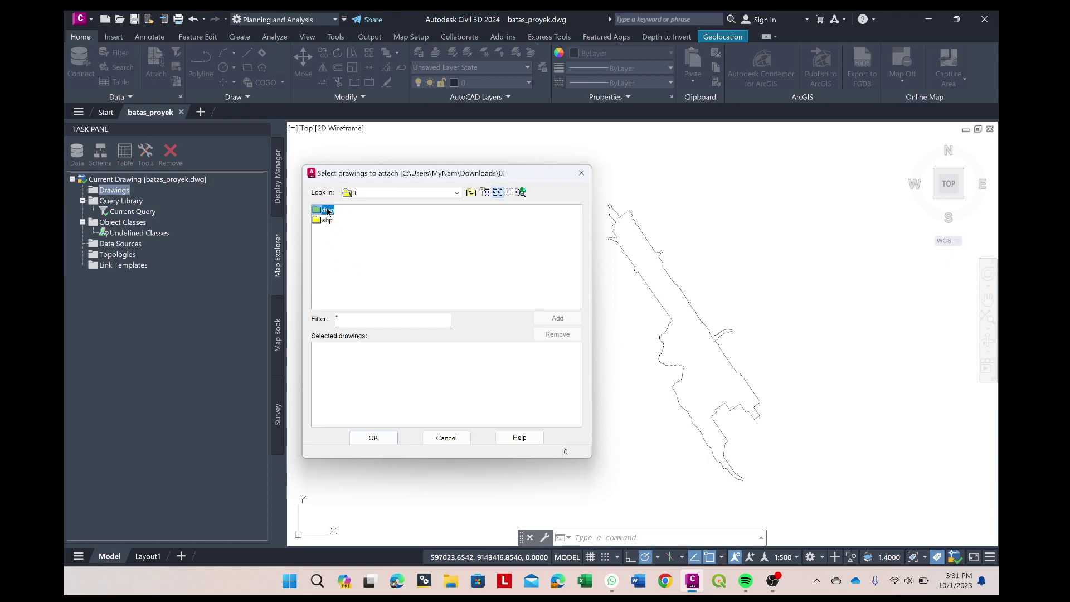
pyautogui.doubleClick(327, 210)
pyautogui.click(326, 221)
pyautogui.doubleClick(326, 220)
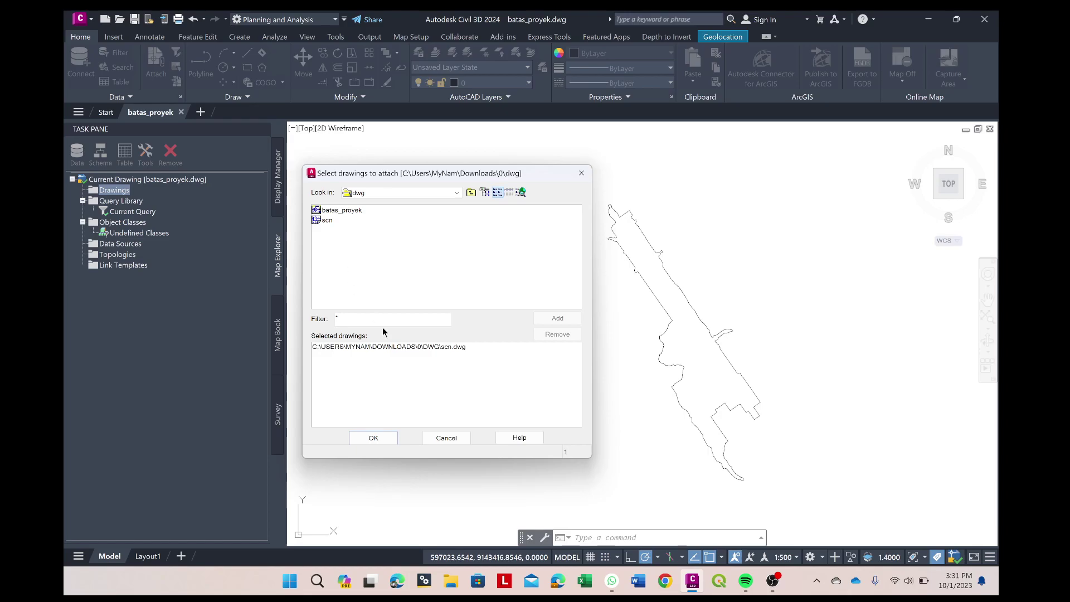
pyautogui.click(386, 441)
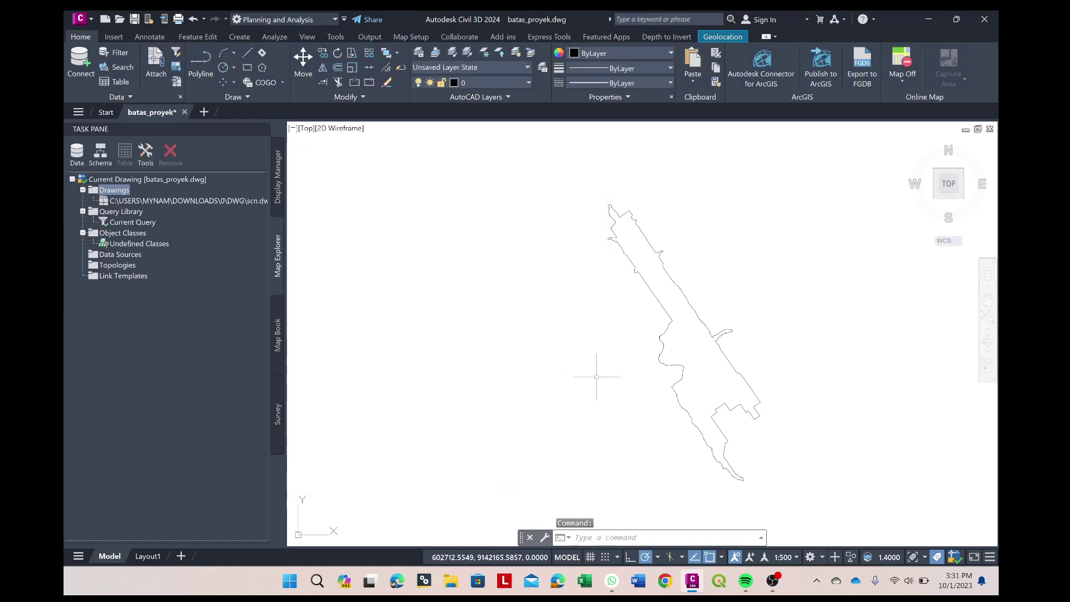
# Step: Quick View the attached scn.dwg and pan around its points over the boundary
pyautogui.rightClick(221, 204)
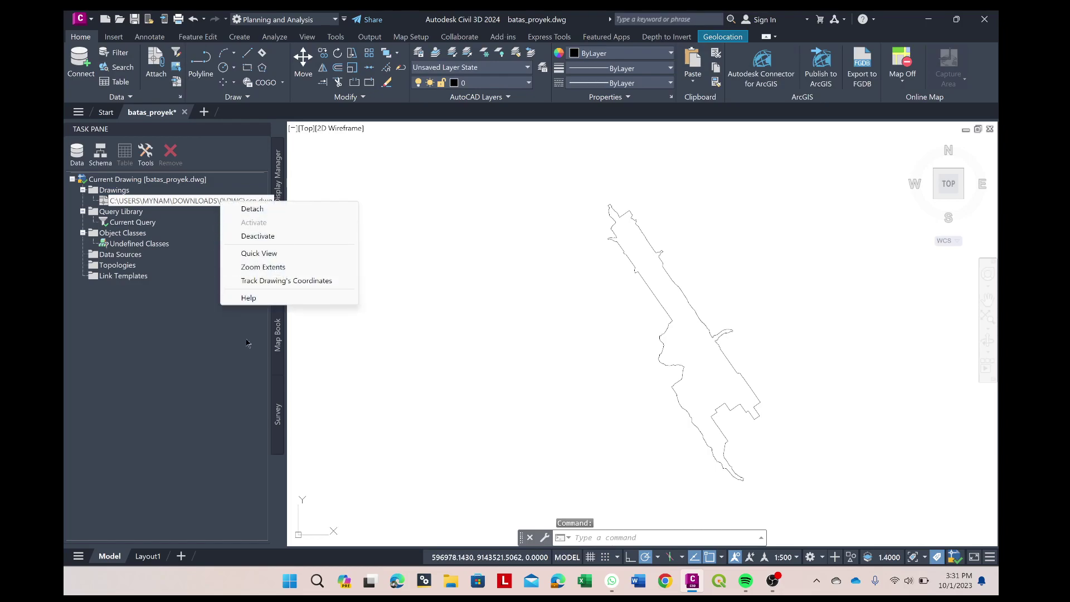
pyautogui.click(288, 253)
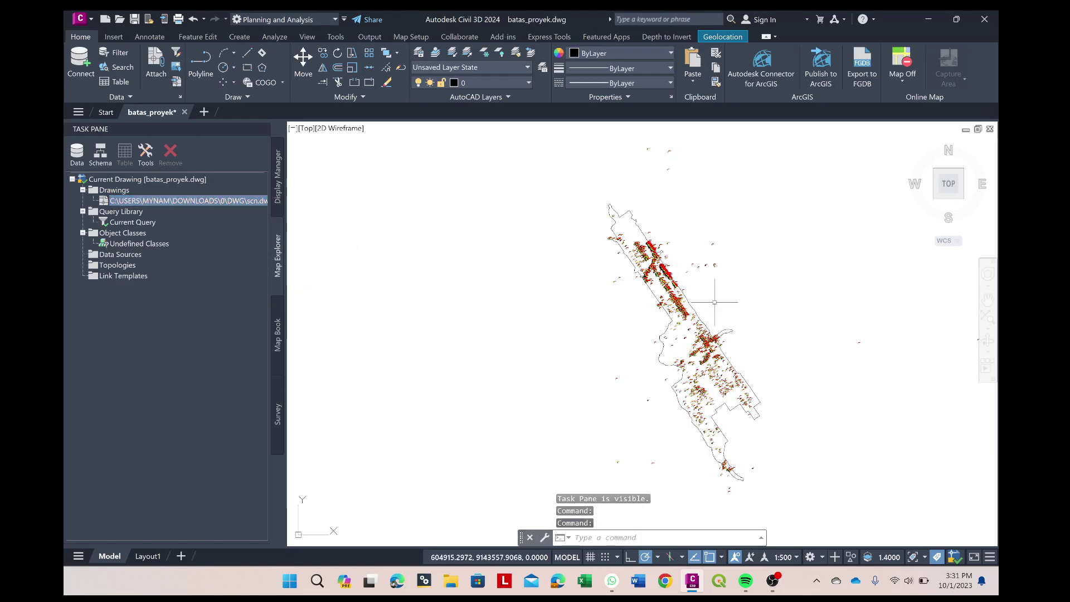
pyautogui.moveTo(714, 302); pyautogui.dragTo(616, 322, button='middle')
pyautogui.scroll(-2, 617, 323)
pyautogui.scroll(2, 617, 323)
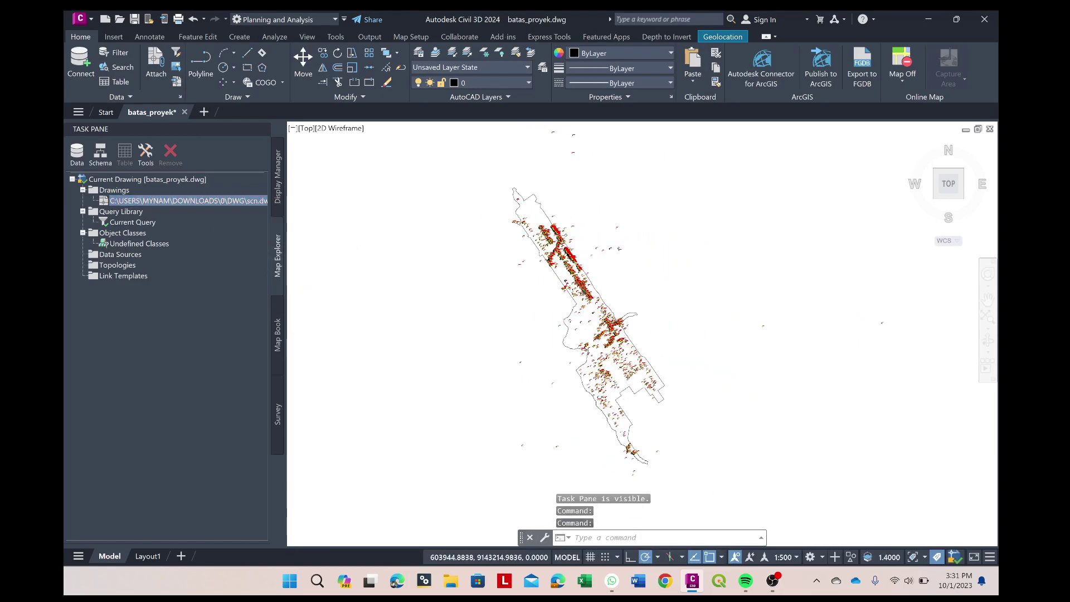
pyautogui.scroll(2, 640, 362)
pyautogui.scroll(-2, 625, 370)
pyautogui.scroll(-1, 693, 420)
pyautogui.scroll(1, 556, 310)
pyautogui.moveTo(693, 420)
pyautogui.mouseDown(button='middle')
pyautogui.moveTo(556, 310)
pyautogui.moveTo(680, 342)
pyautogui.mouseUp(button='middle')
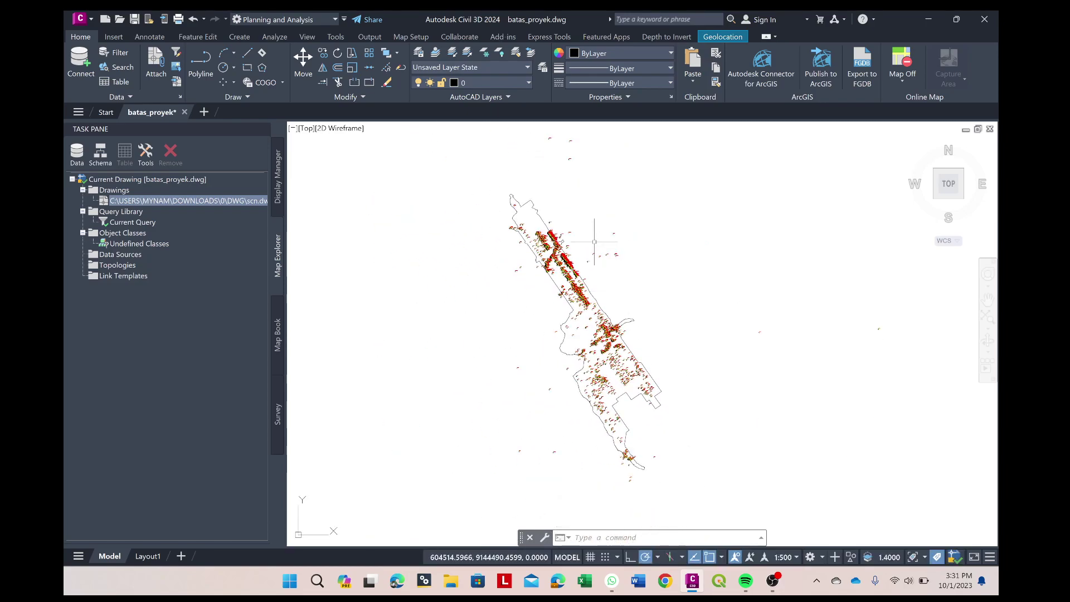
pyautogui.scroll(2, 594, 242)
pyautogui.scroll(-1, 617, 306)
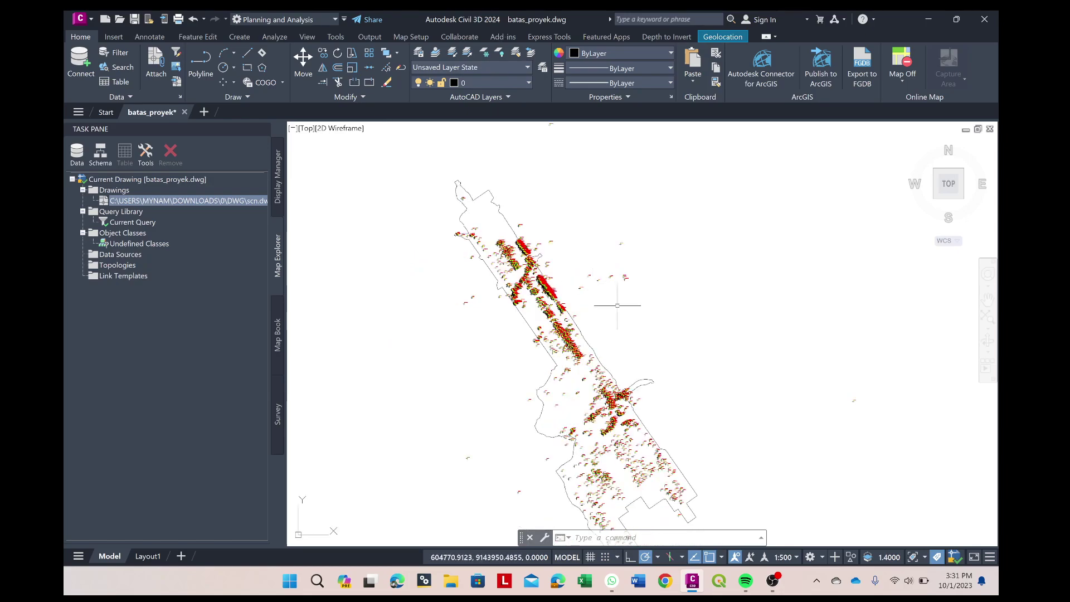
pyautogui.moveTo(671, 348); pyautogui.dragTo(643, 287, button='middle')
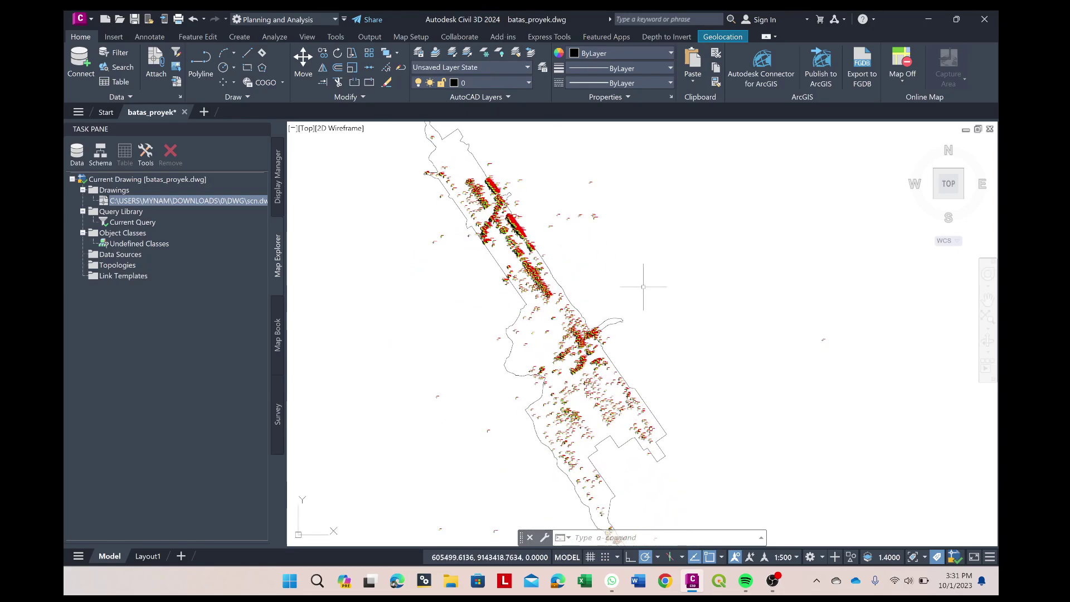
pyautogui.click(140, 223)
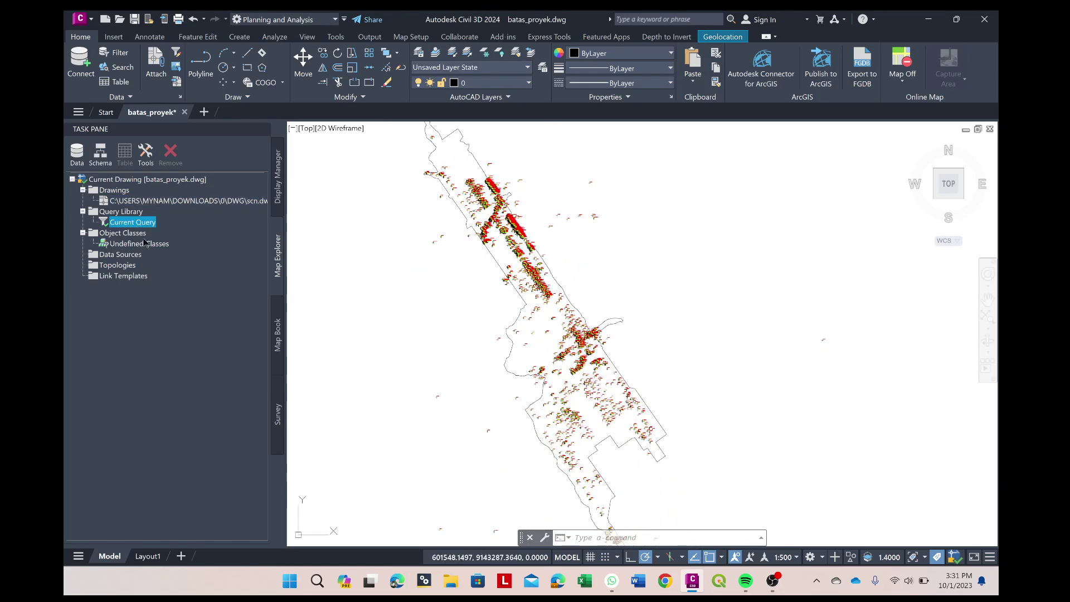
# Step: Define the current query with a Polyline location condition using the batas_proyek boundary
pyautogui.rightClick(147, 224)
pyautogui.click(179, 232)
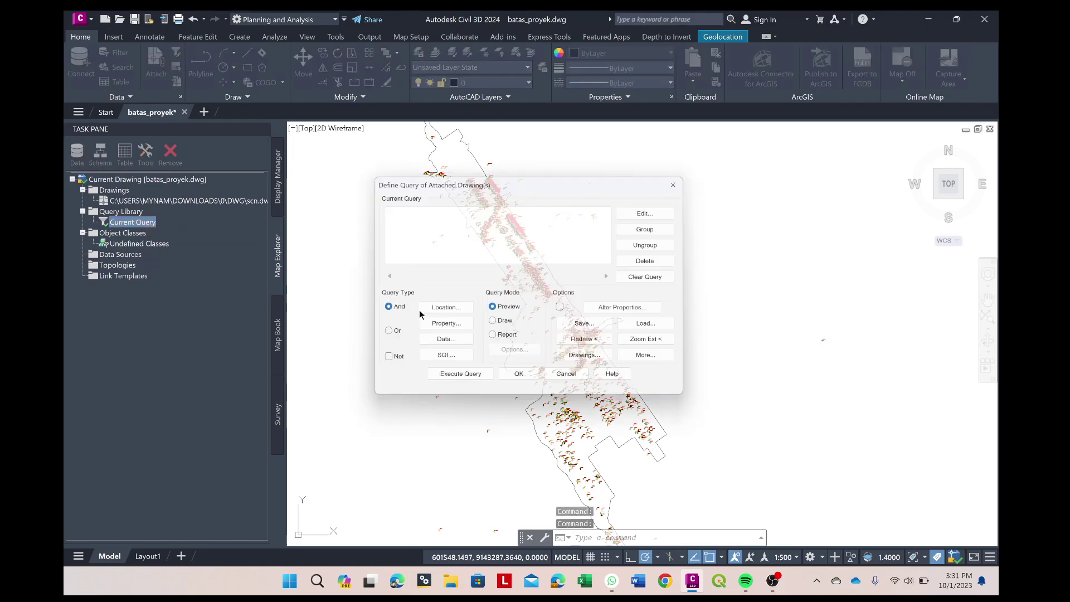
pyautogui.click(382, 362)
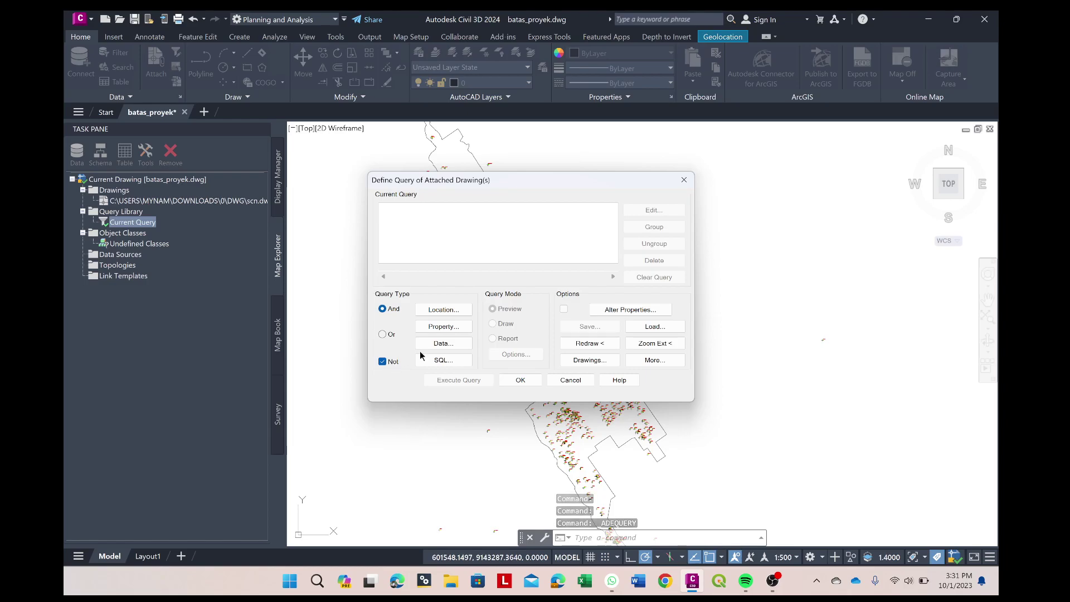
pyautogui.moveTo(537, 183); pyautogui.dragTo(715, 270)
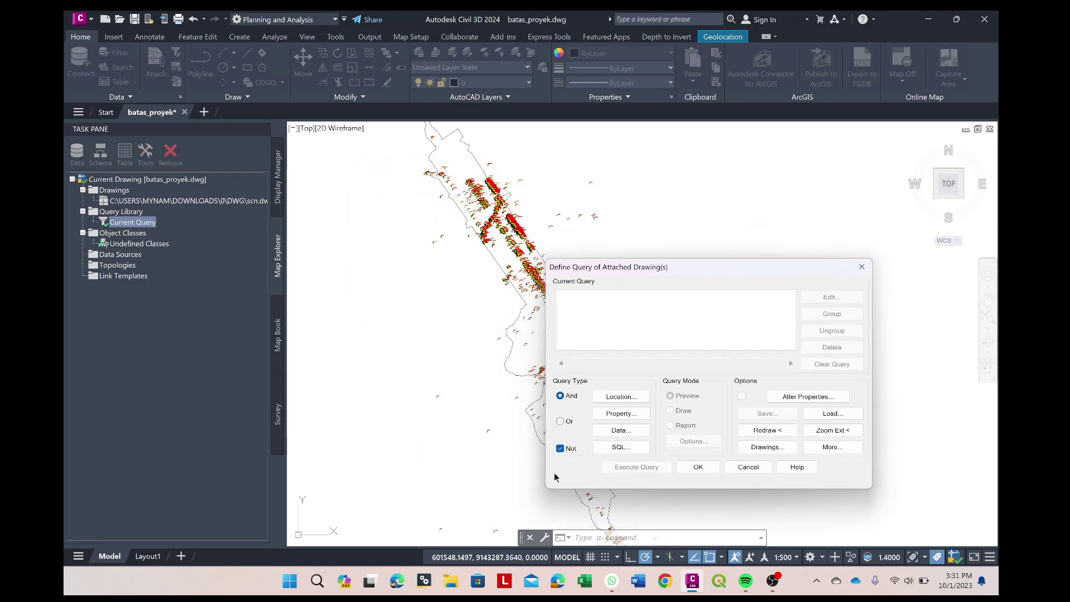
pyautogui.click(559, 449)
pyautogui.click(623, 397)
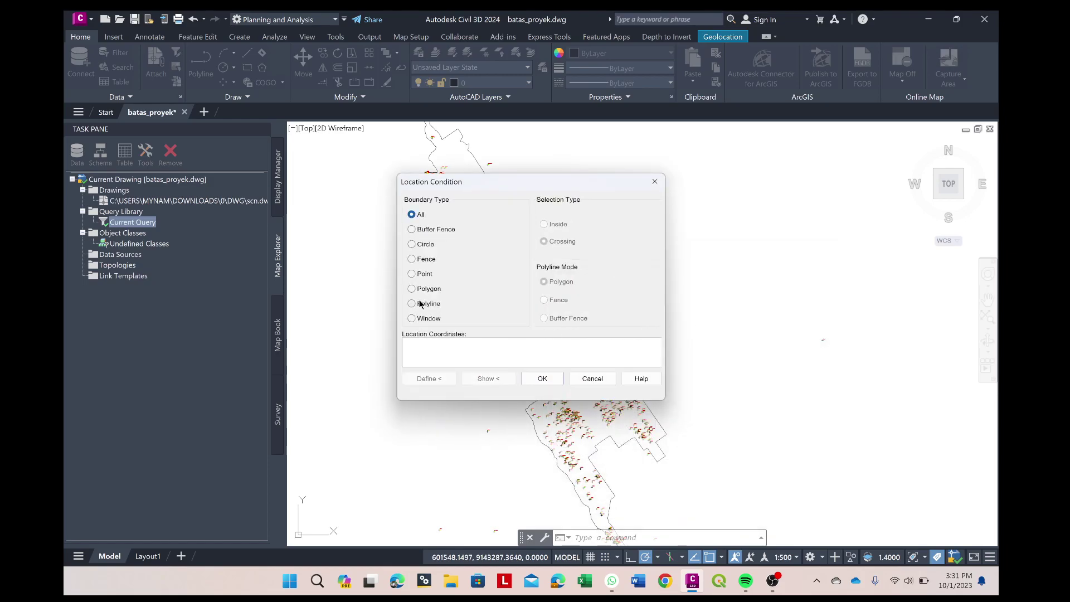
pyautogui.click(412, 303)
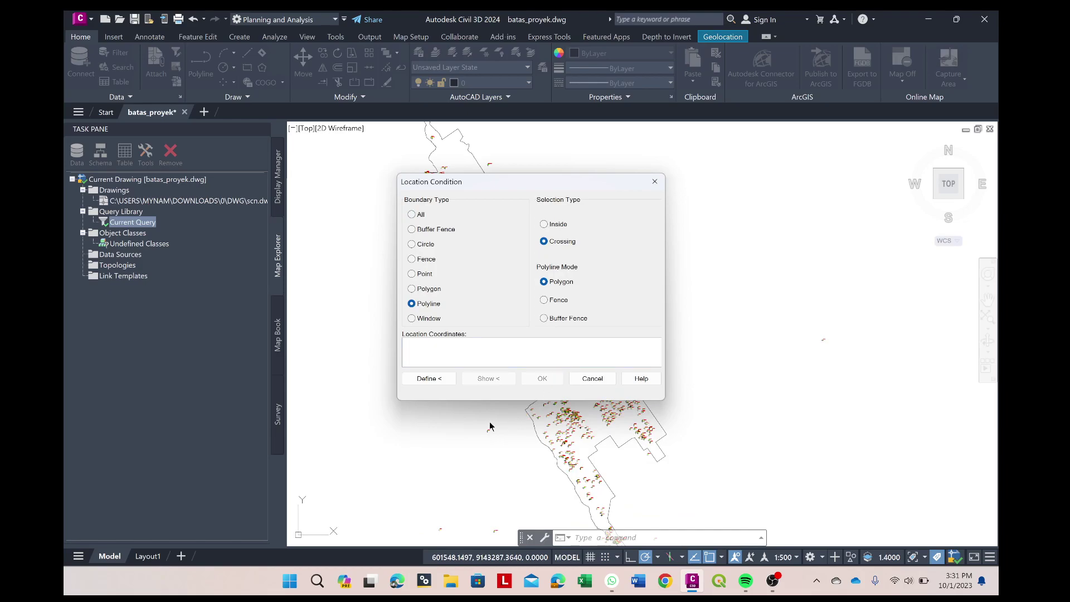
pyautogui.click(436, 379)
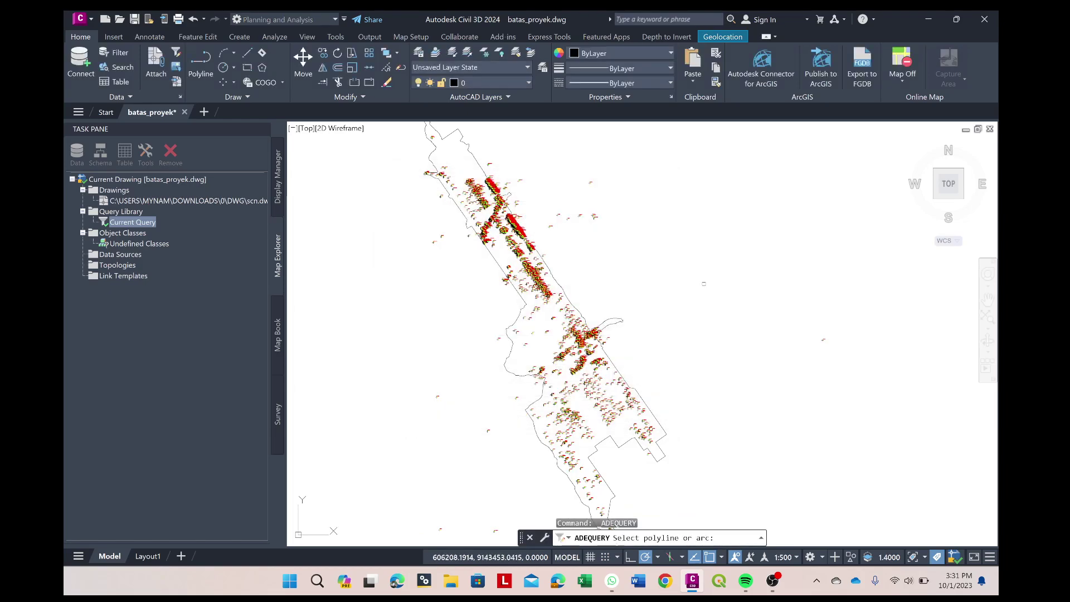
pyautogui.click(560, 283)
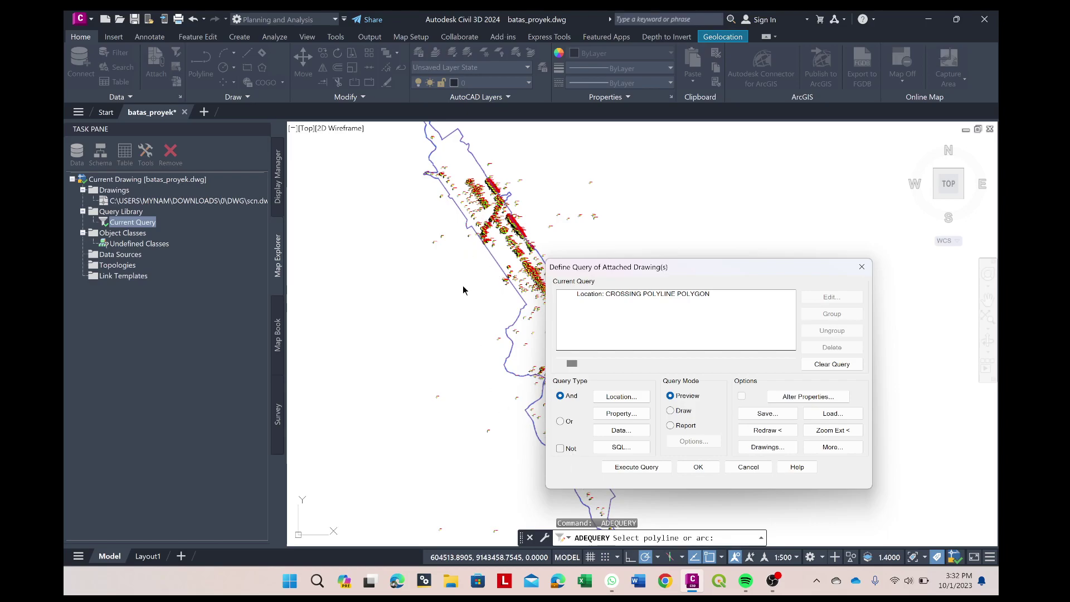
# Step: Redefine the query as NOT crossing the boundary polyline, and draw the 104 outside objects in
pyautogui.click(833, 364)
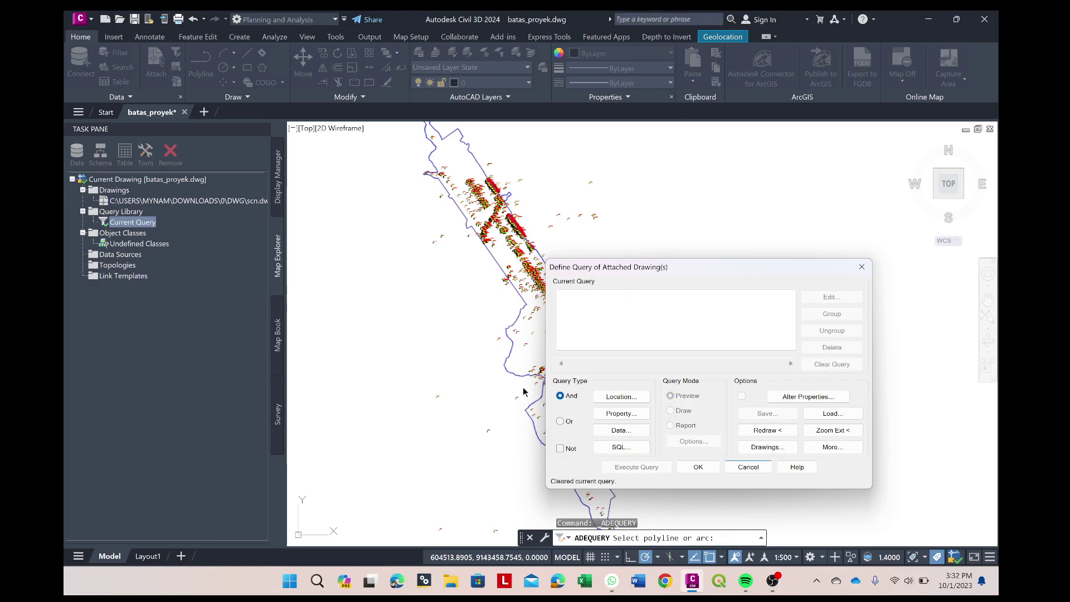
pyautogui.click(560, 450)
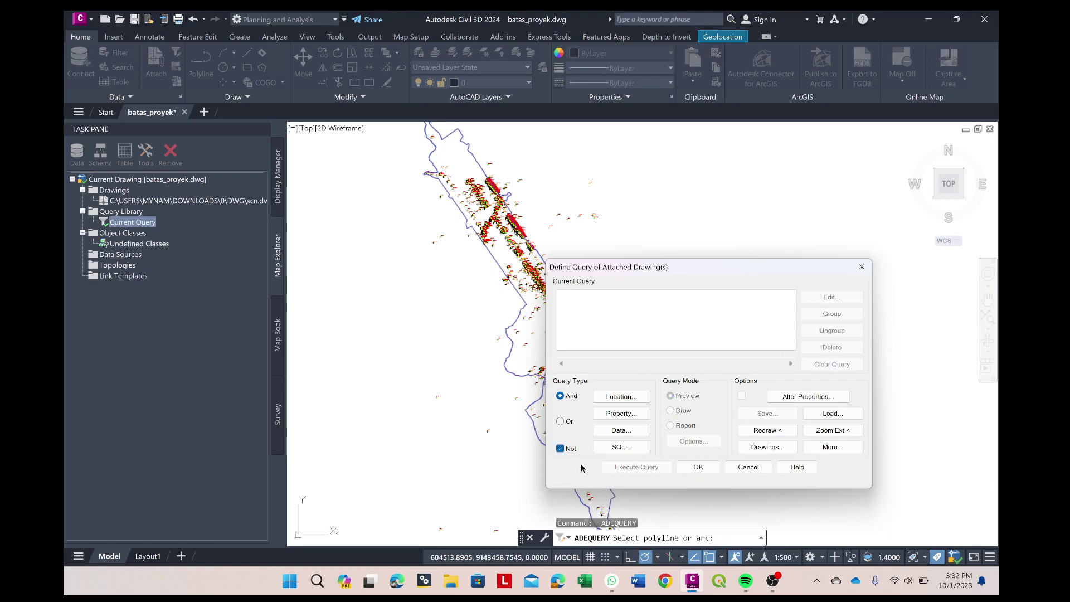
pyautogui.click(621, 396)
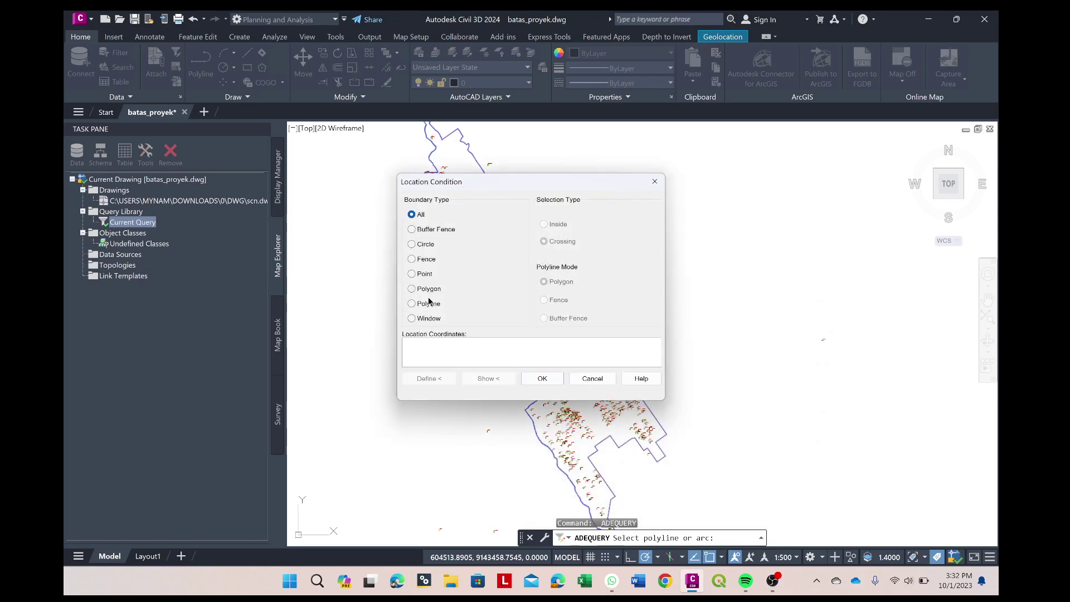
pyautogui.click(412, 303)
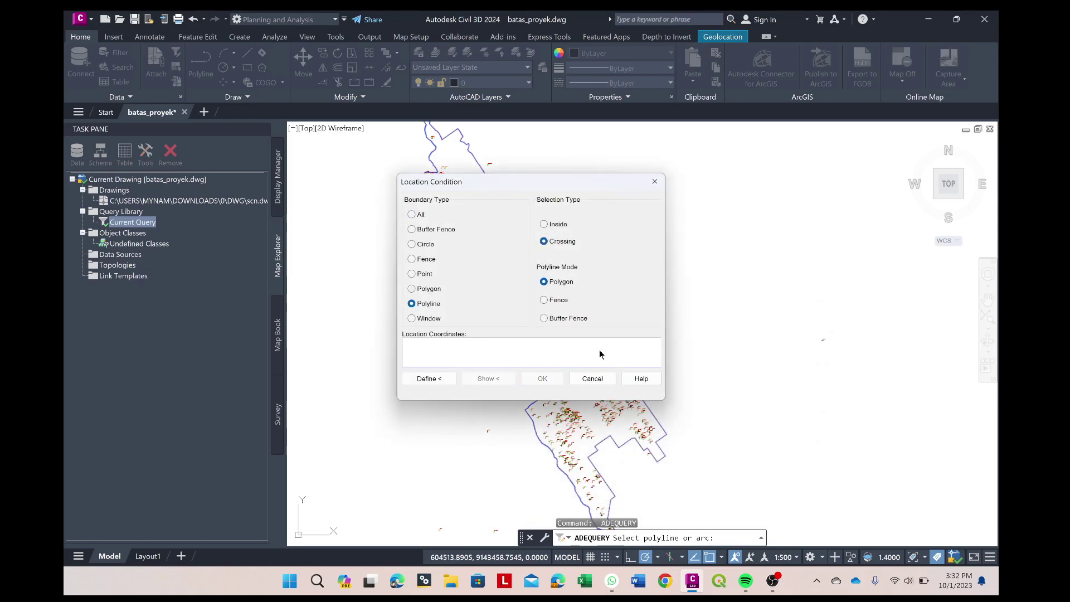
pyautogui.click(429, 378)
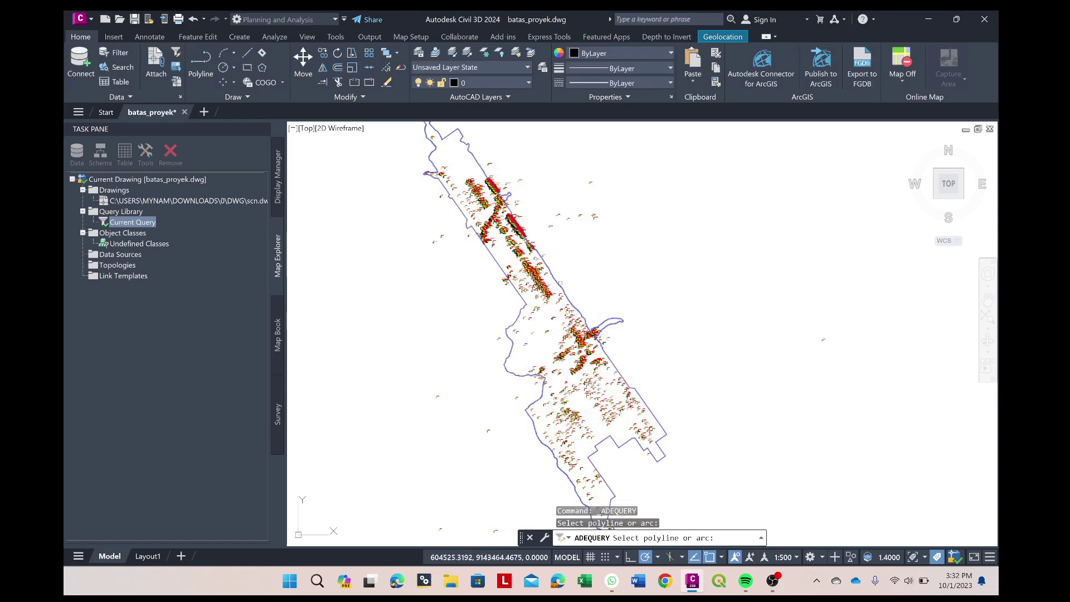
pyautogui.click(561, 290)
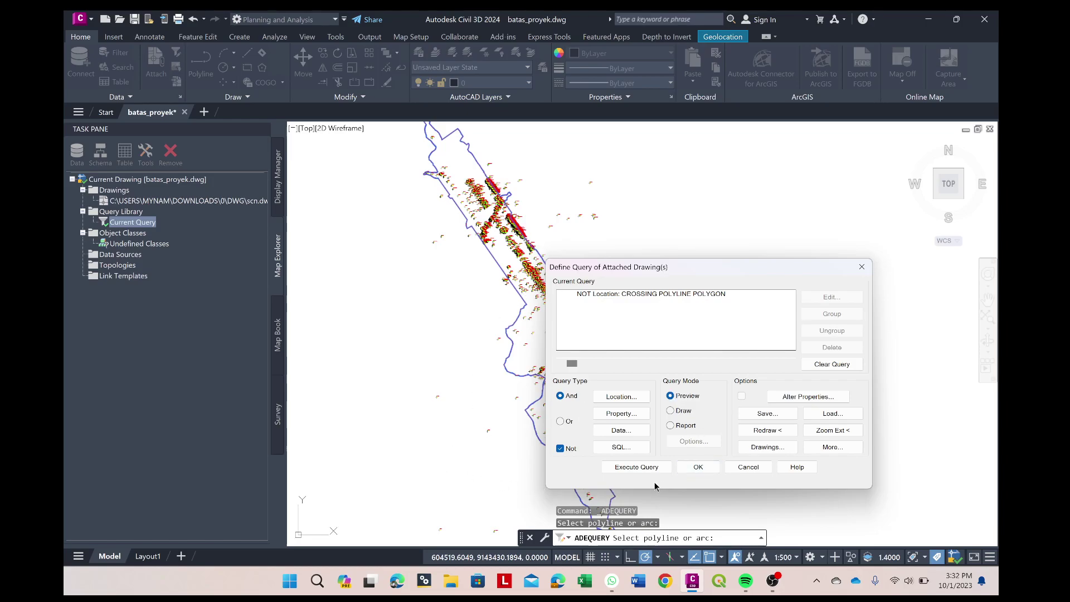
pyautogui.click(680, 410)
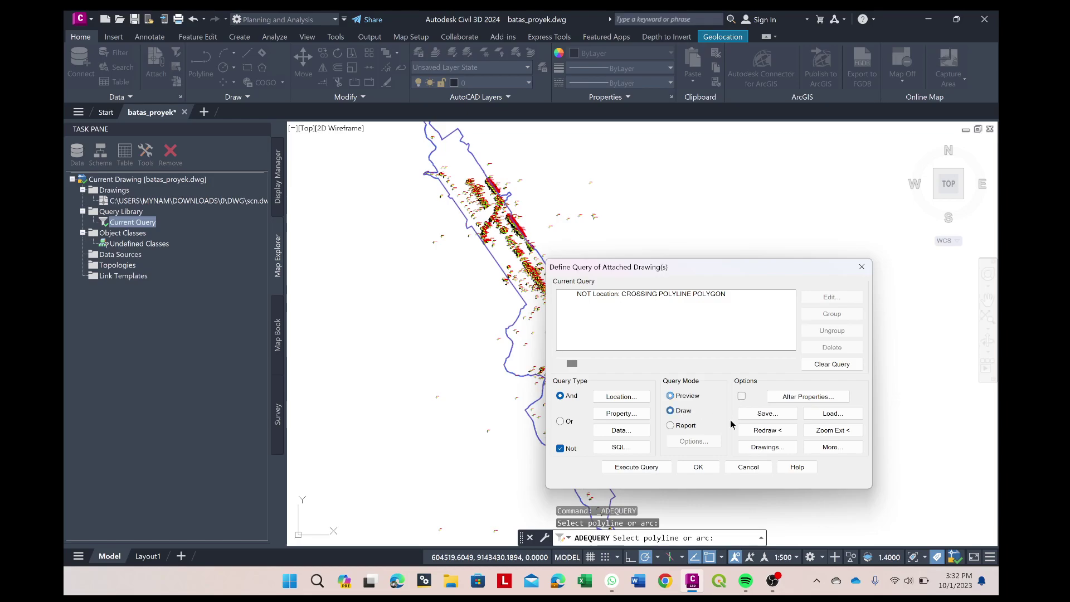
pyautogui.click(645, 468)
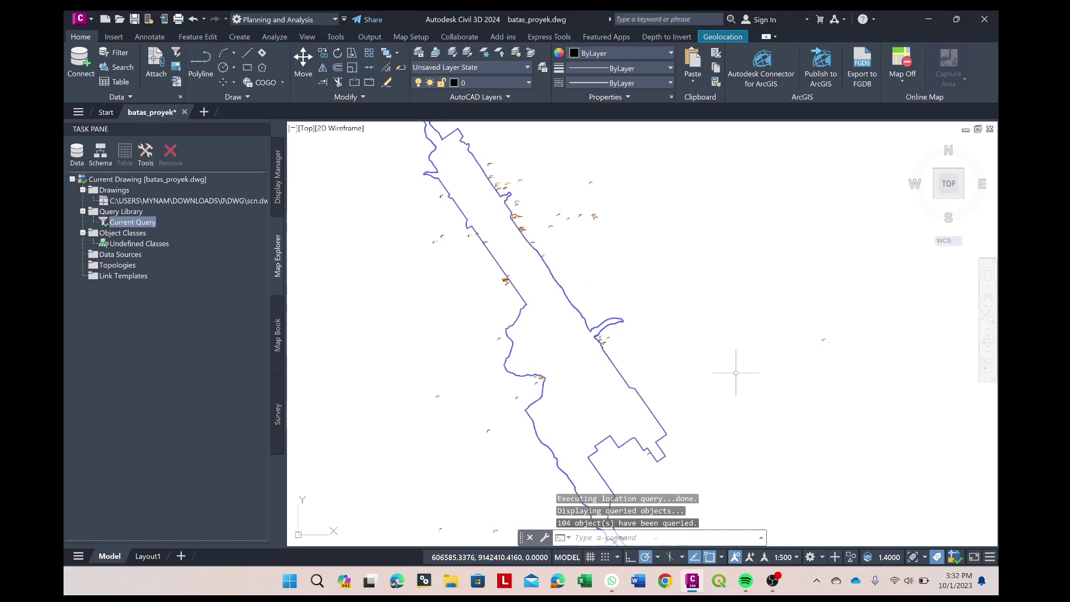
# Step: Detach the scn drawing from the project
pyautogui.moveTo(612, 420)
pyautogui.mouseDown(button='middle')
pyautogui.moveTo(697, 366)
pyautogui.moveTo(664, 389)
pyautogui.mouseUp(button='middle')
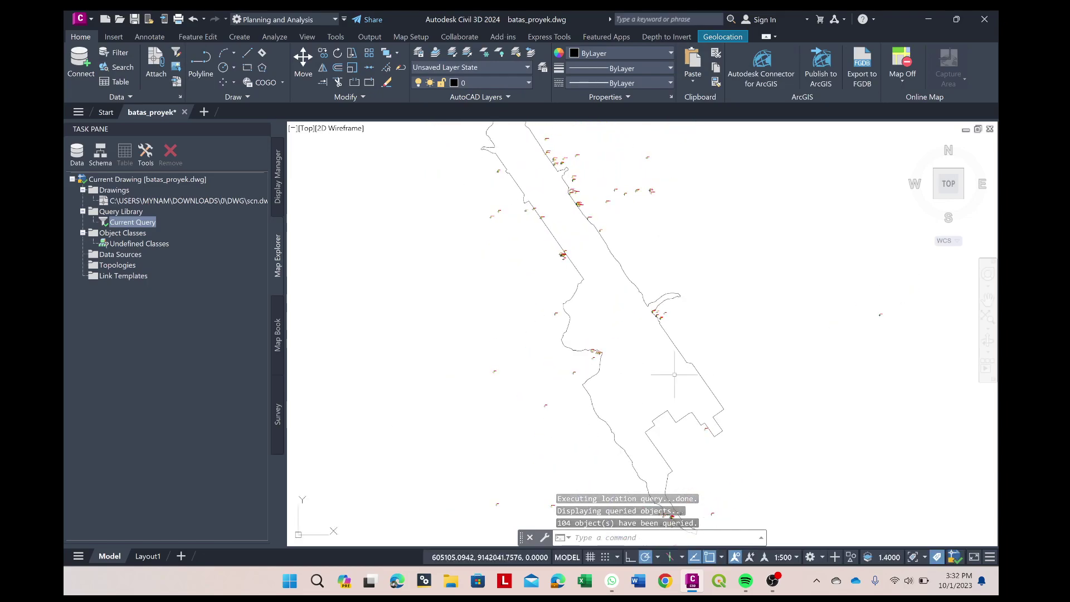
pyautogui.rightClick(210, 204)
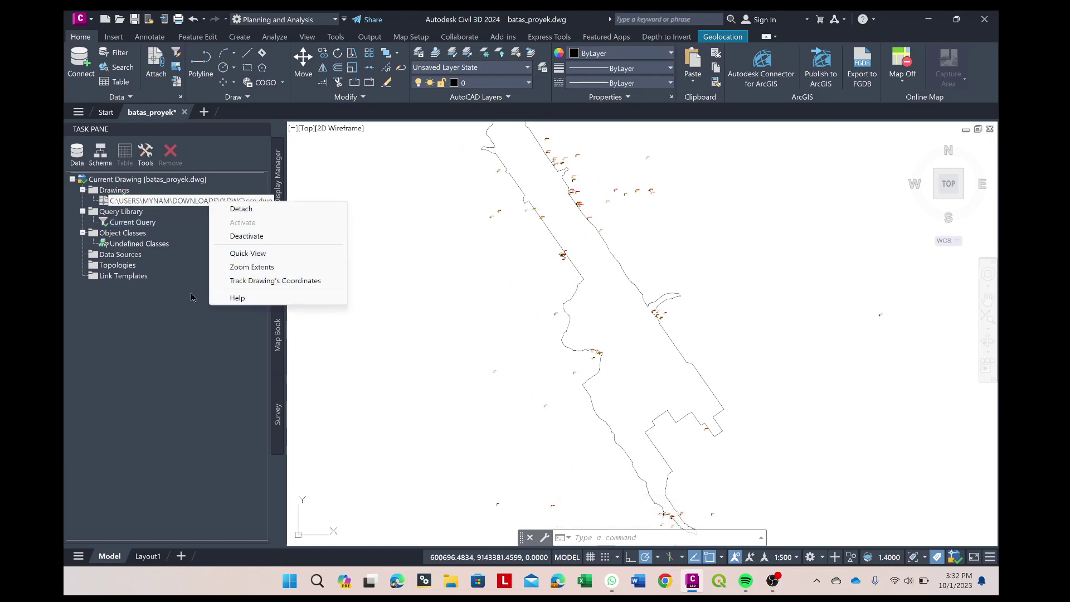
pyautogui.click(251, 210)
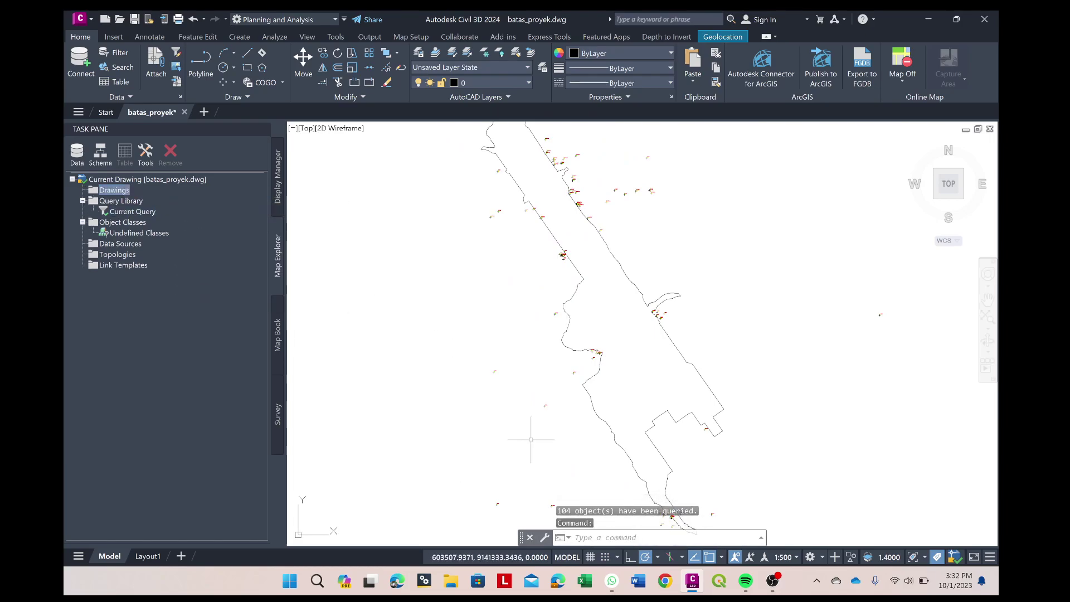
# Step: Pan and zoom in on the survey point blocks along the boundary
pyautogui.moveTo(567, 325); pyautogui.dragTo(515, 315, button='middle')
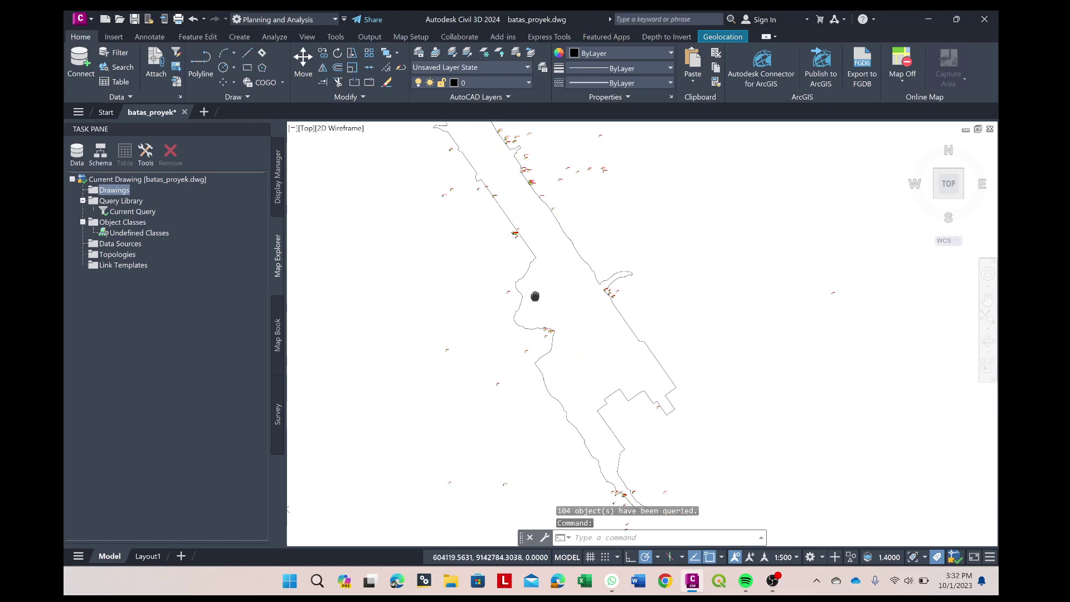
pyautogui.scroll(-3, 478, 277)
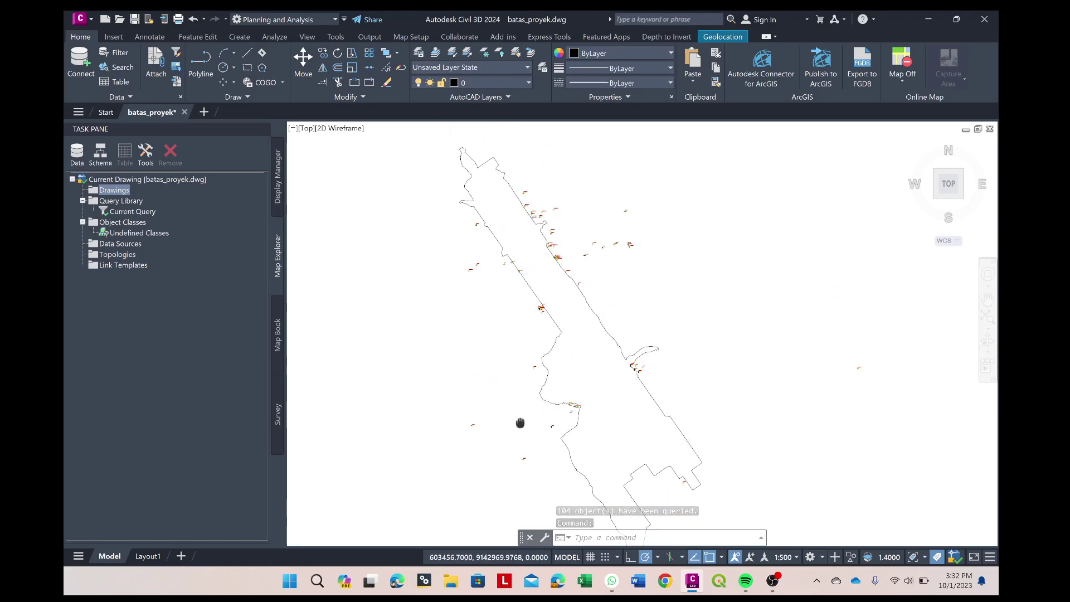
pyautogui.scroll(3, 502, 384)
pyautogui.moveTo(509, 335); pyautogui.dragTo(516, 437, button='middle')
pyautogui.scroll(2, 509, 301)
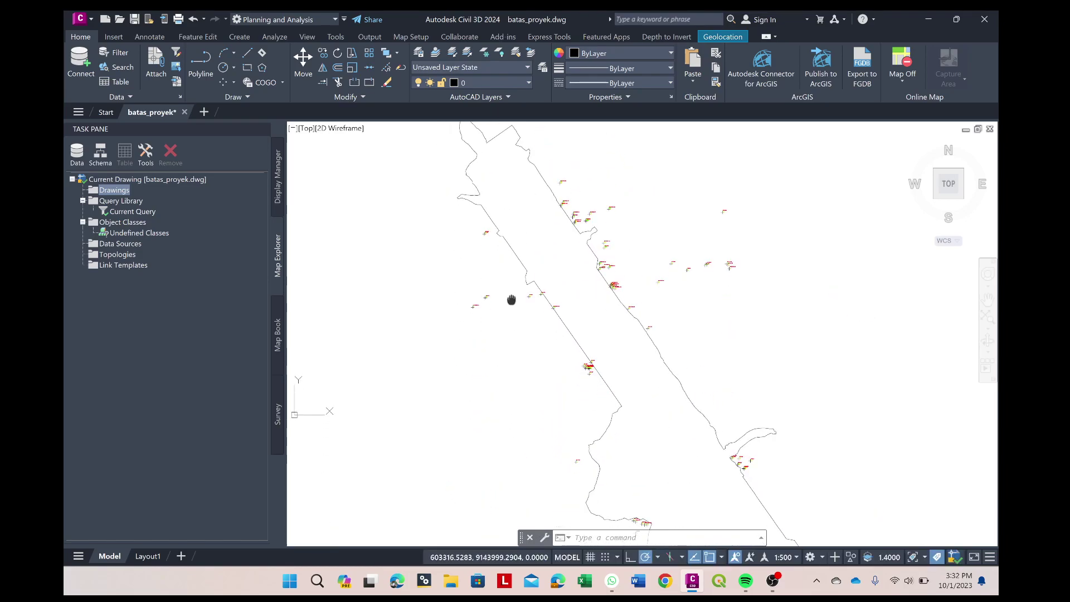
pyautogui.scroll(-4, 521, 318)
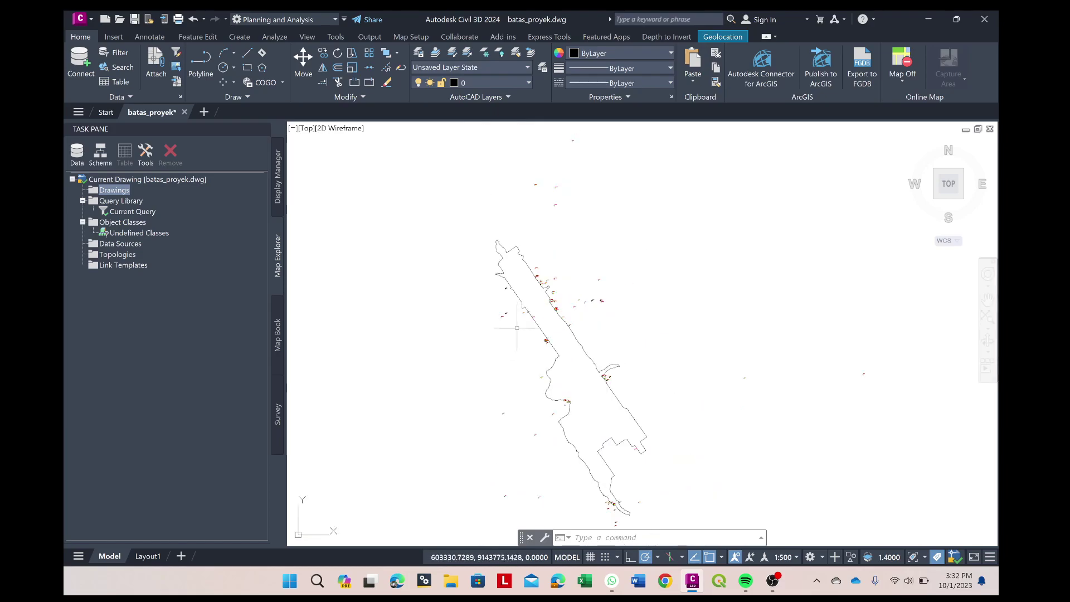
pyautogui.scroll(2, 524, 325)
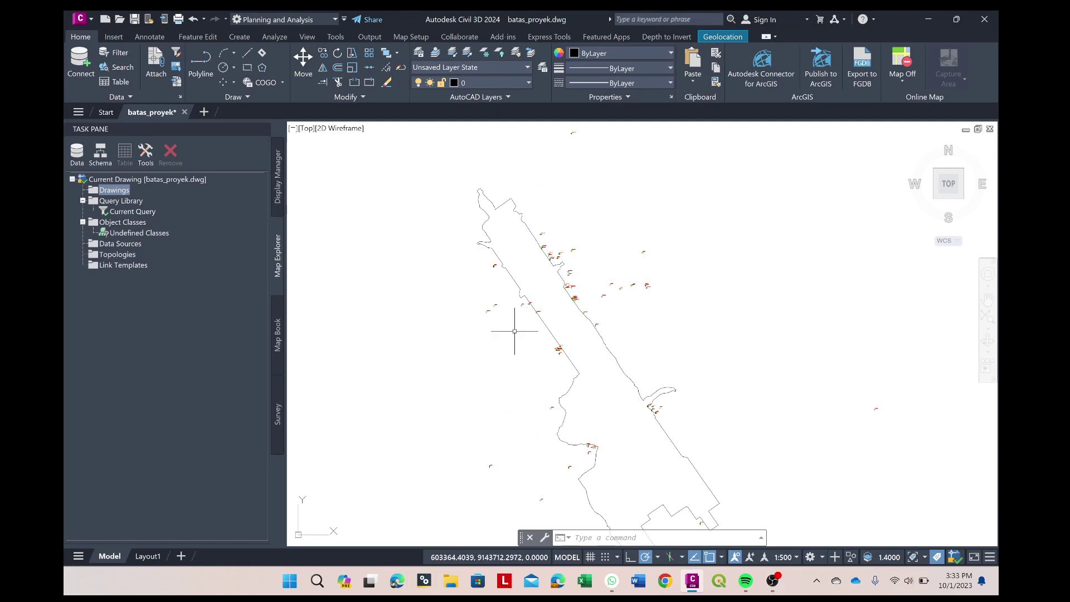
pyautogui.scroll(2, 485, 315)
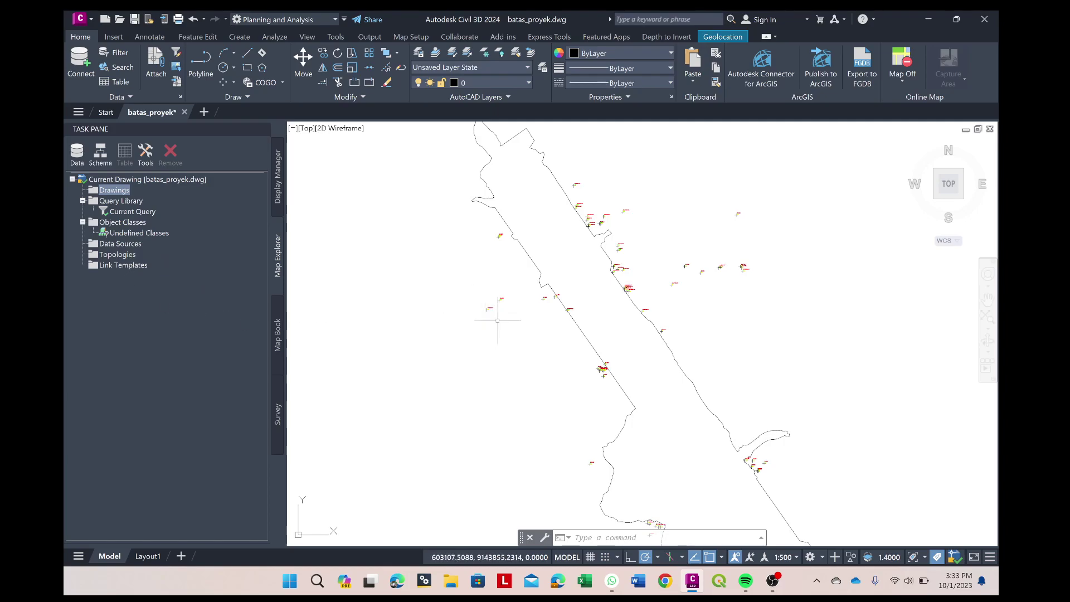
pyautogui.scroll(4, 492, 331)
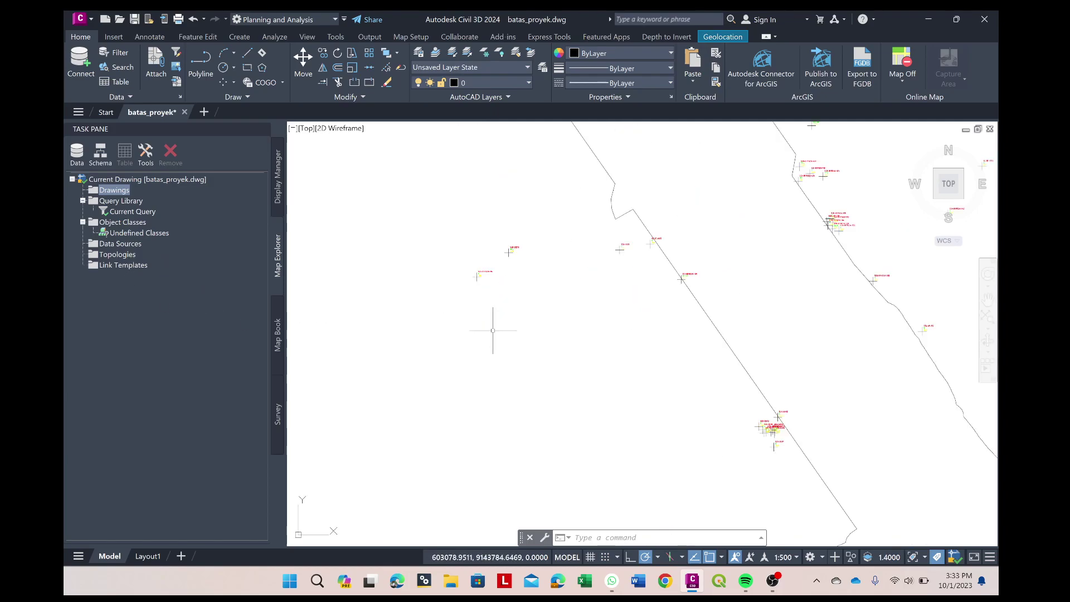
# Step: Select all survey point blocks with Select Similar
pyautogui.click(477, 275)
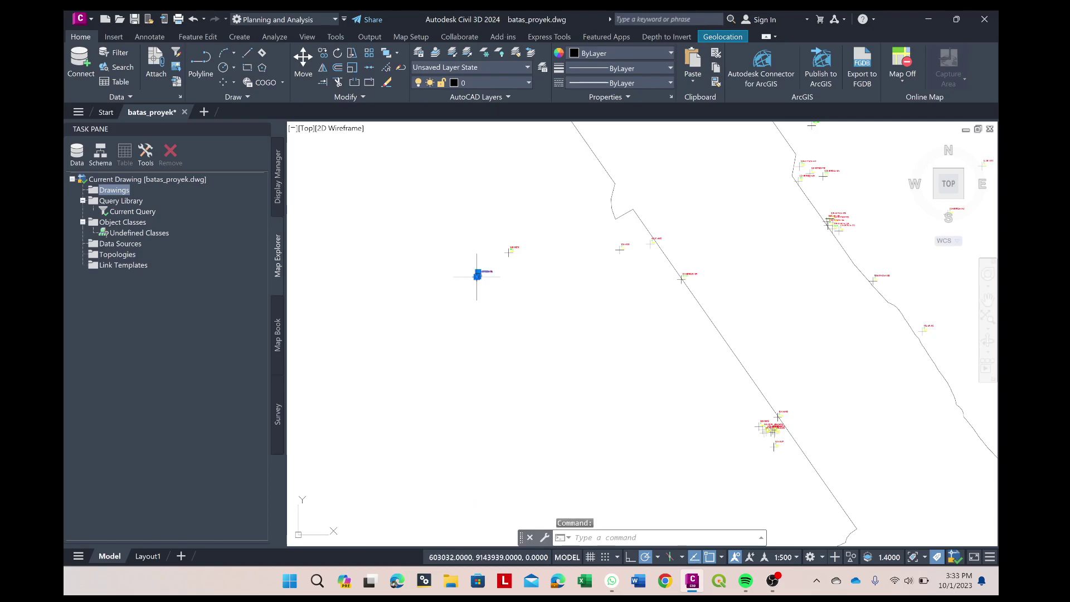
pyautogui.rightClick(476, 275)
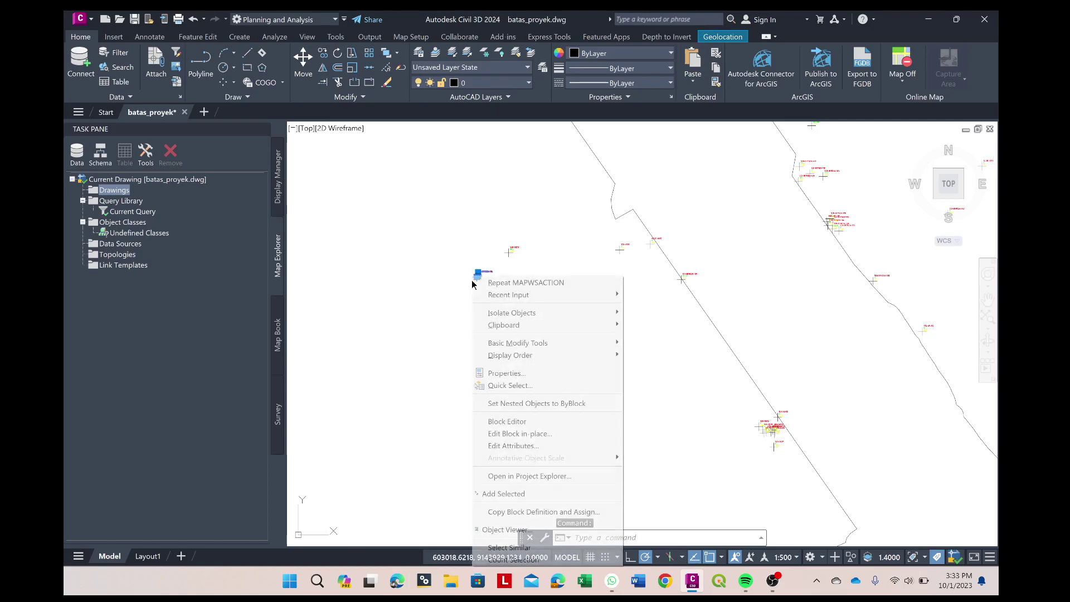
pyautogui.click(529, 547)
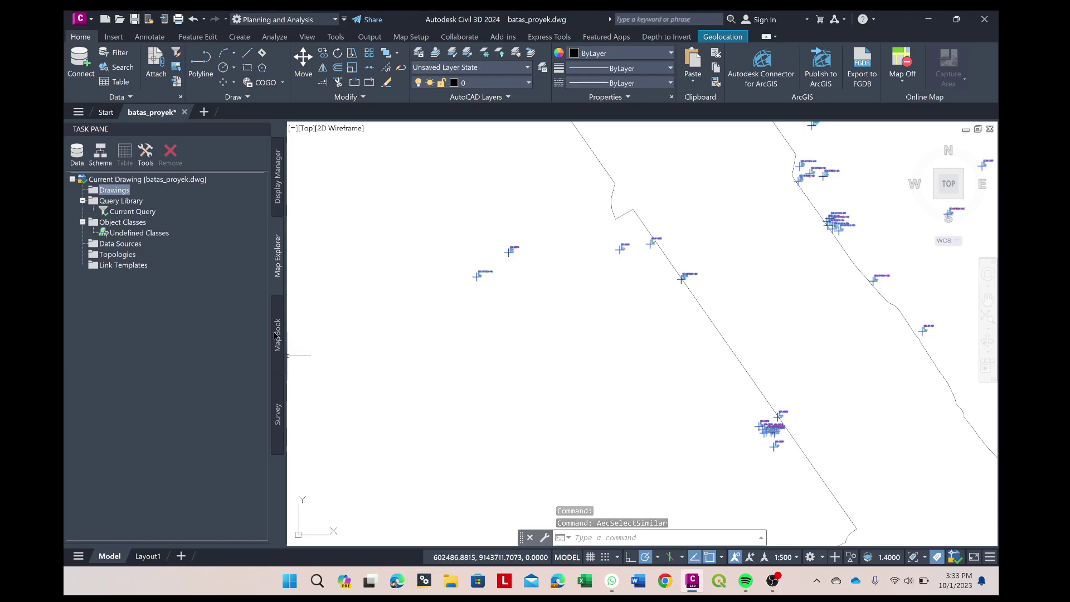
# Step: Create node topology 'outliners' using the previous selection of survey blocks as nodes
pyautogui.rightClick(130, 256)
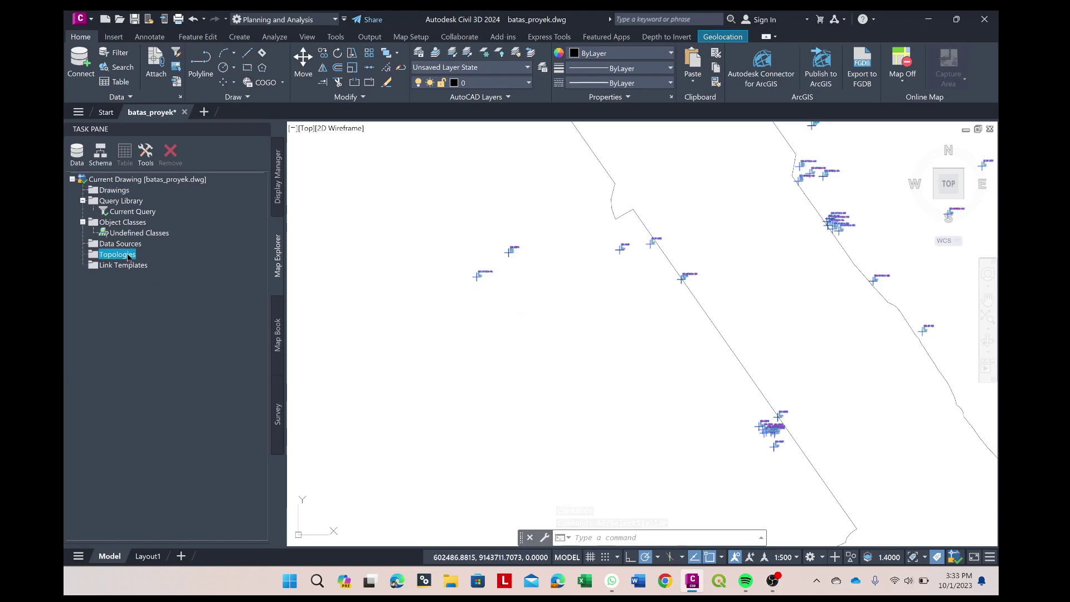
pyautogui.click(160, 262)
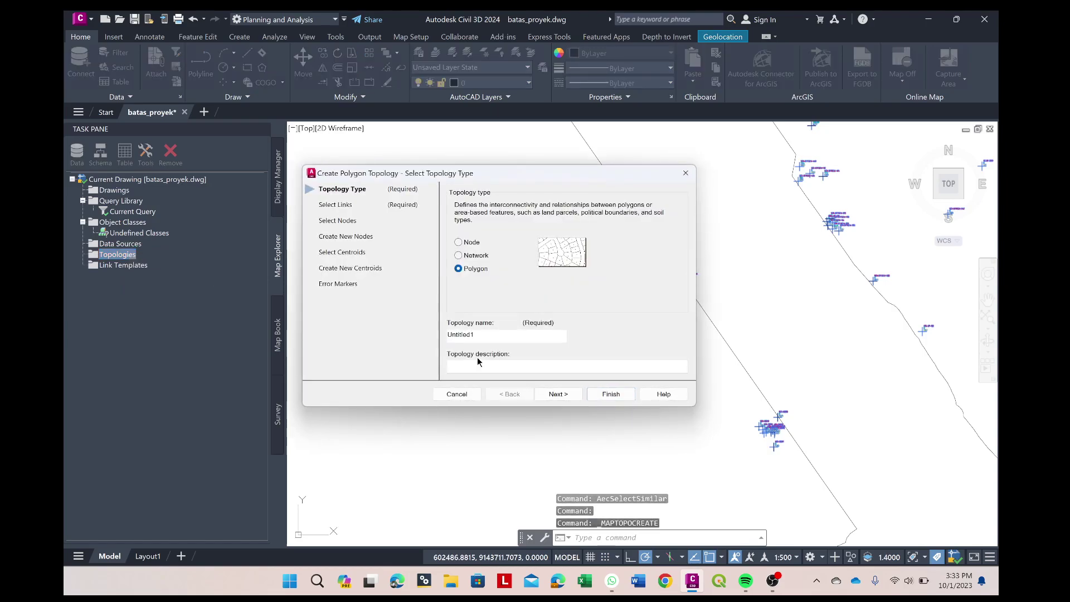
pyautogui.click(474, 244)
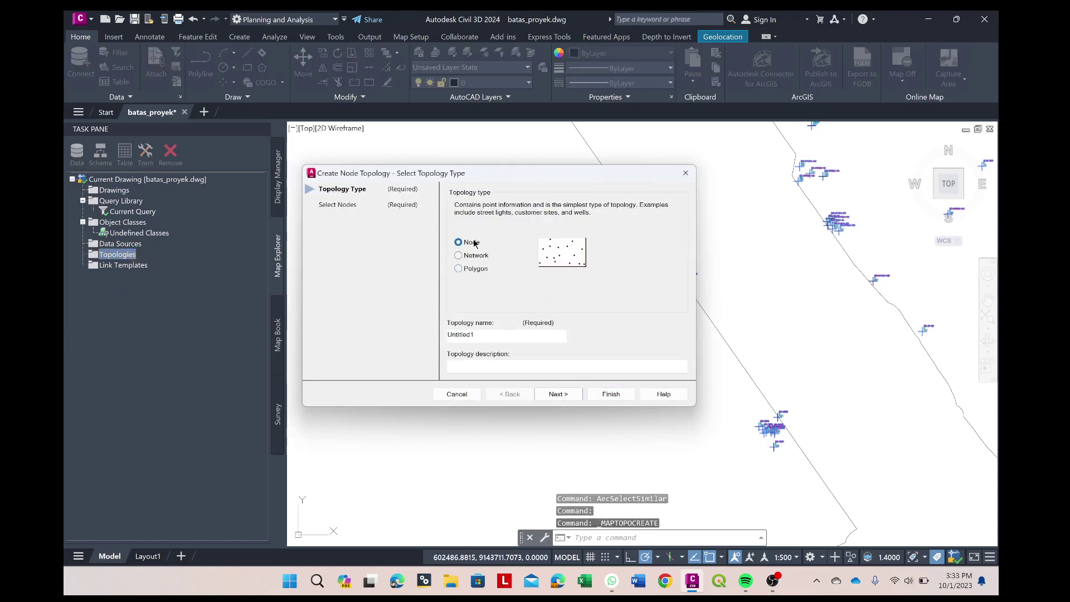
pyautogui.doubleClick(487, 336)
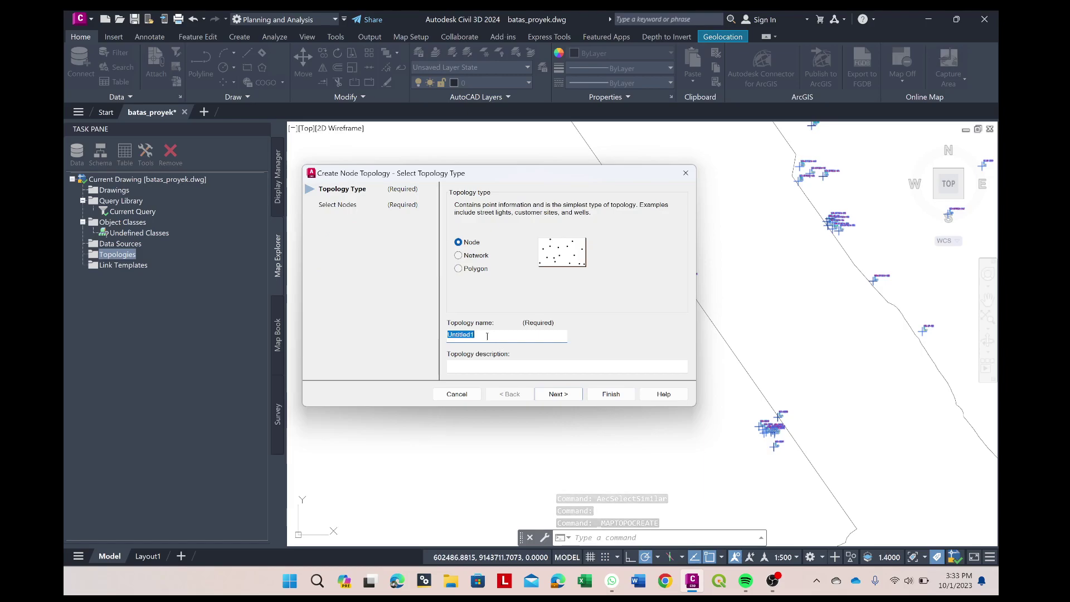
pyautogui.write('outli')
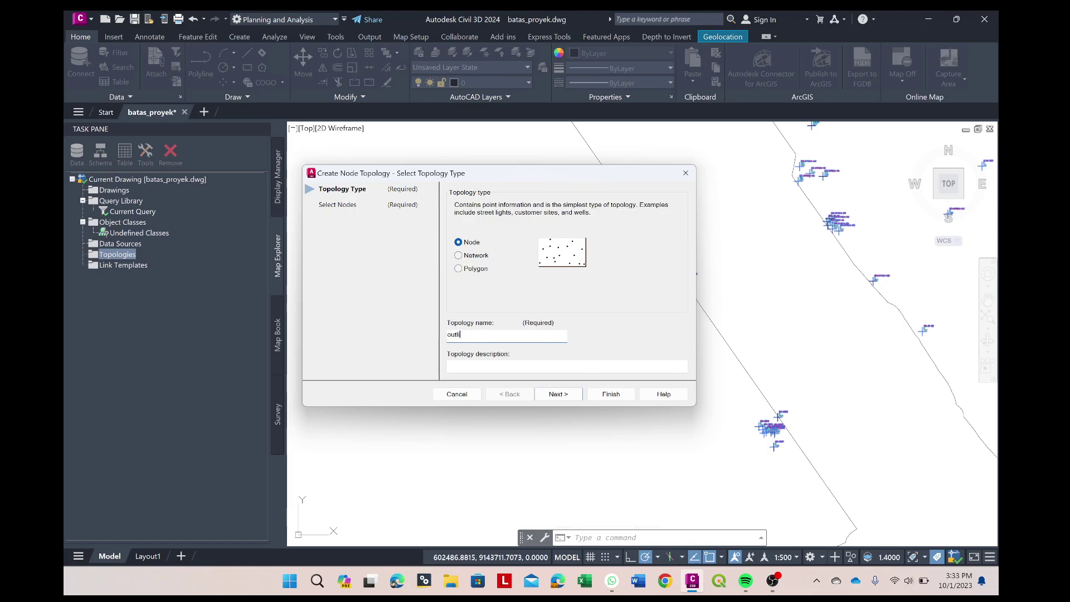
pyautogui.write('nes')
pyautogui.click(558, 394)
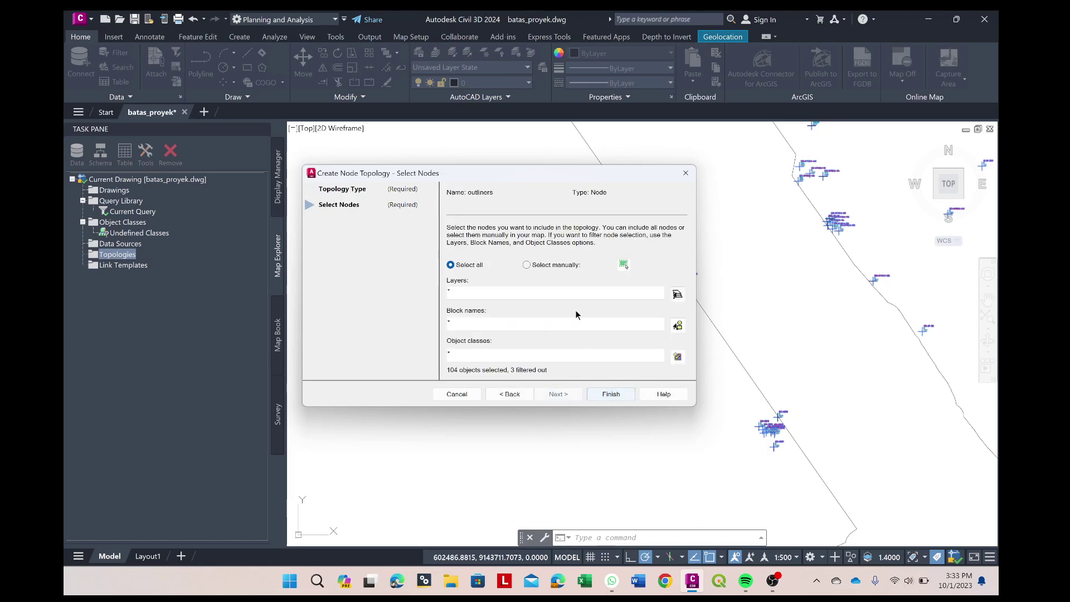
pyautogui.click(554, 265)
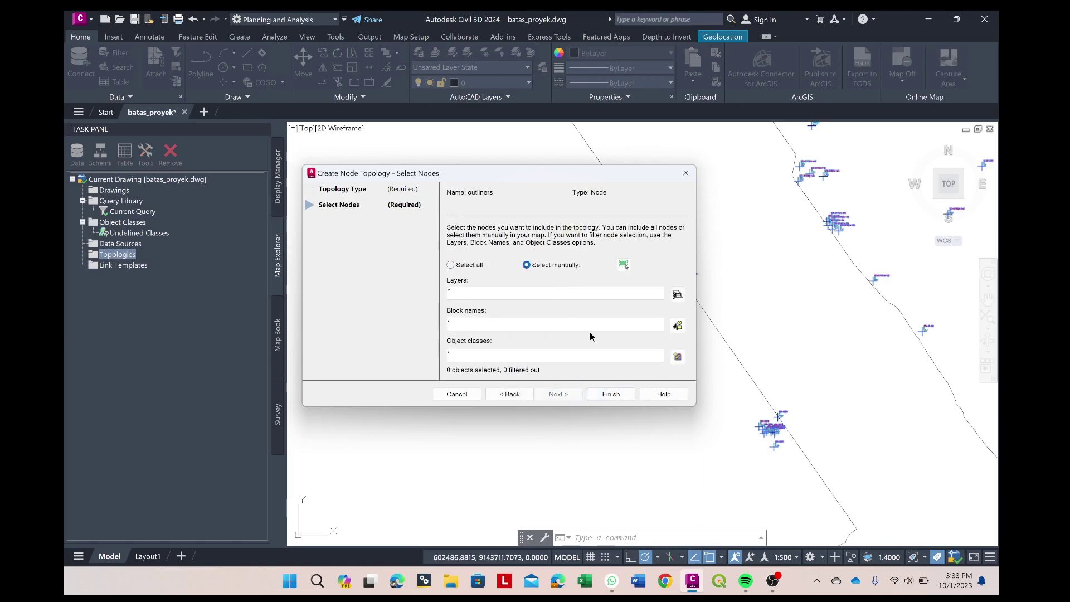
pyautogui.click(624, 265)
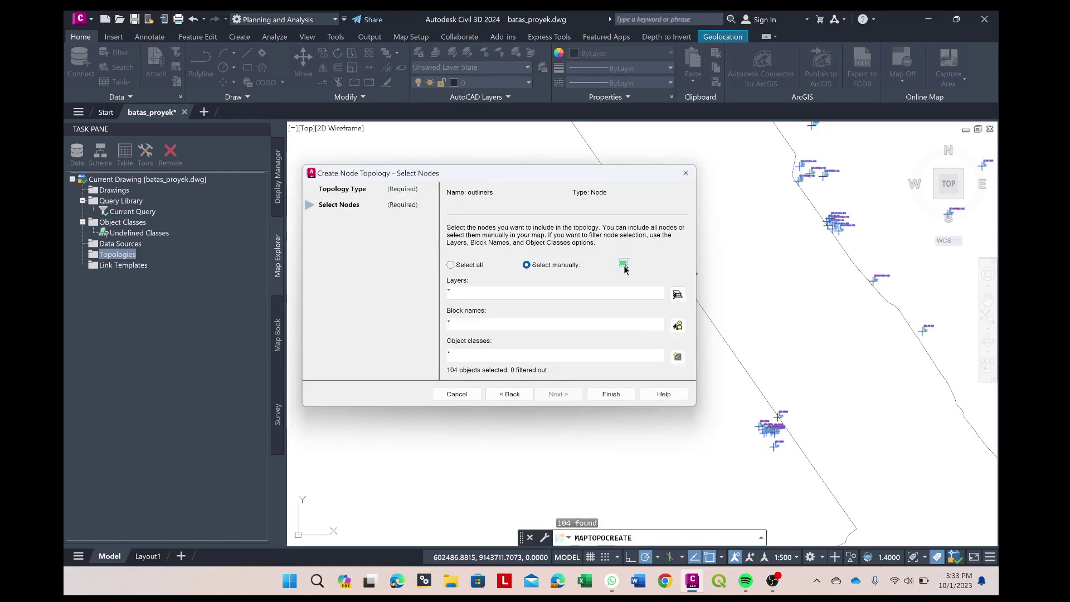
pyautogui.click(623, 264)
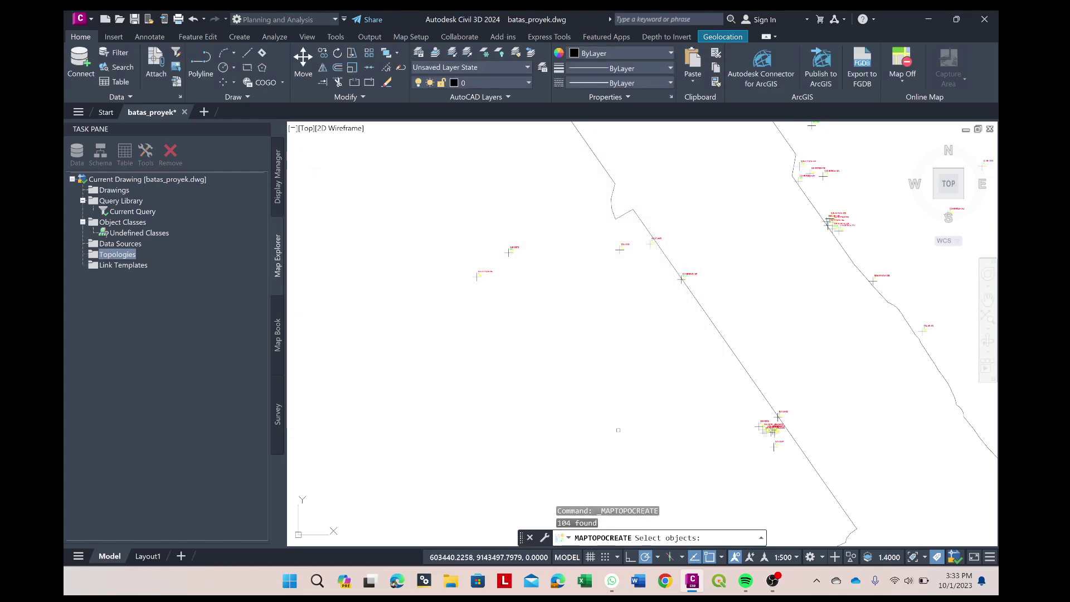
pyautogui.click(642, 537)
pyautogui.write('p')
pyautogui.press('Return')
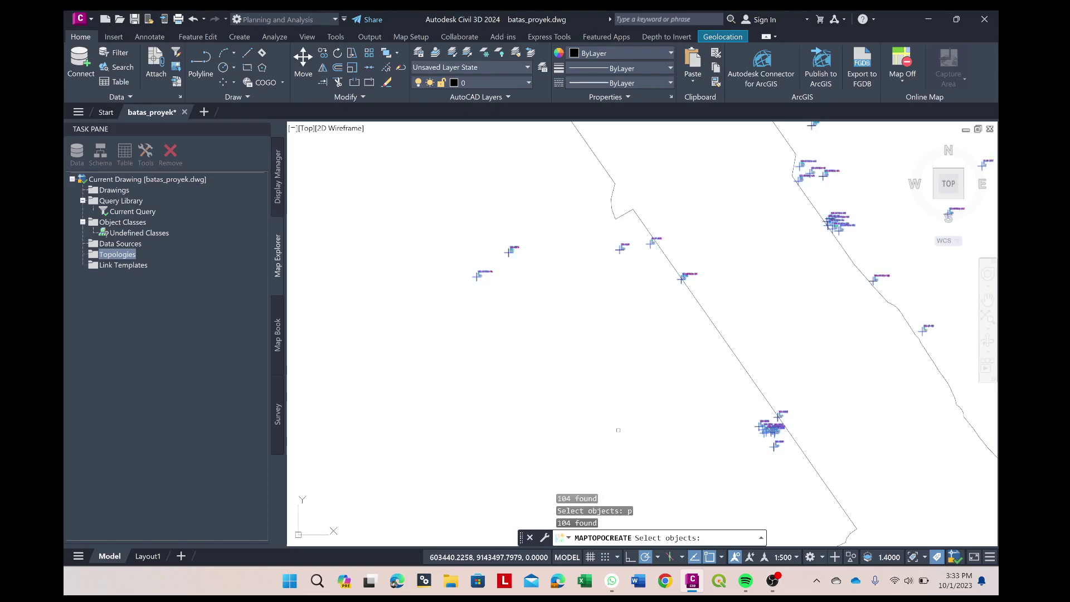
pyautogui.press('Return')
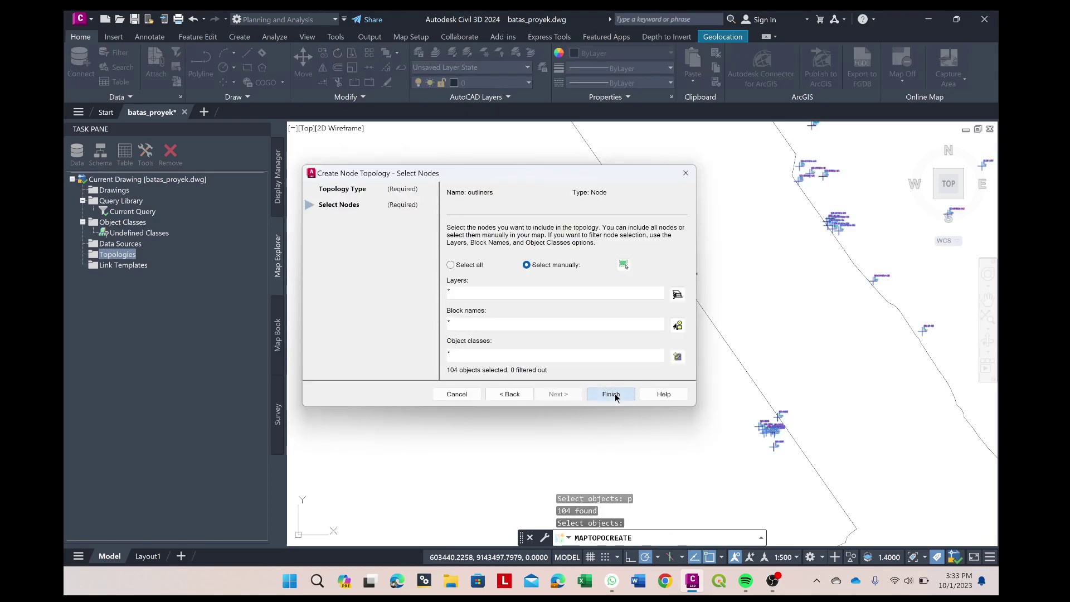
pyautogui.click(611, 395)
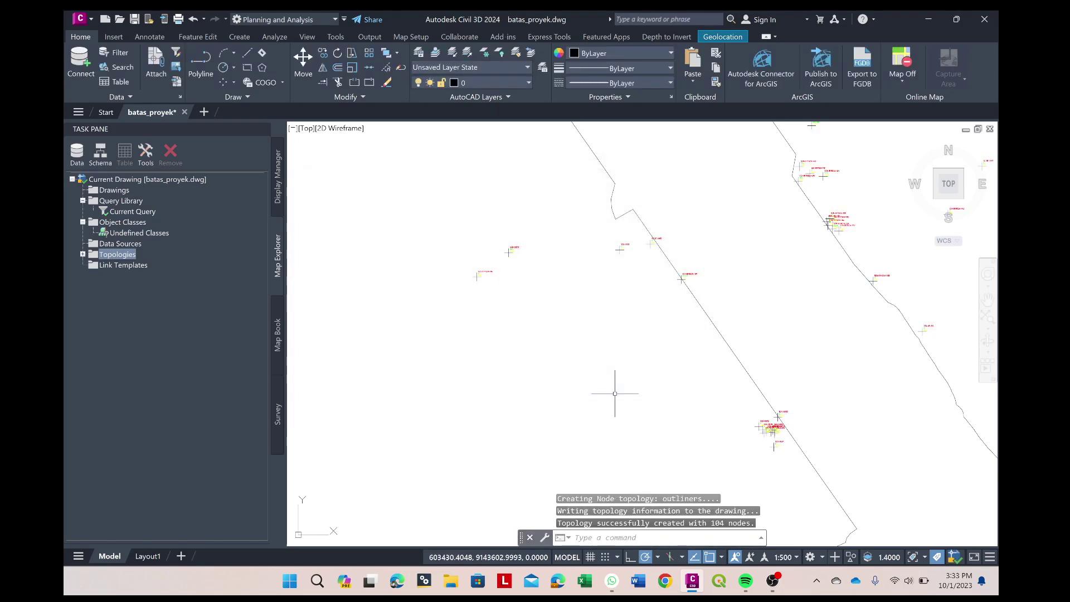
# Step: Define a topology query on outliners with a Location: All condition and Report mode
pyautogui.click(83, 254)
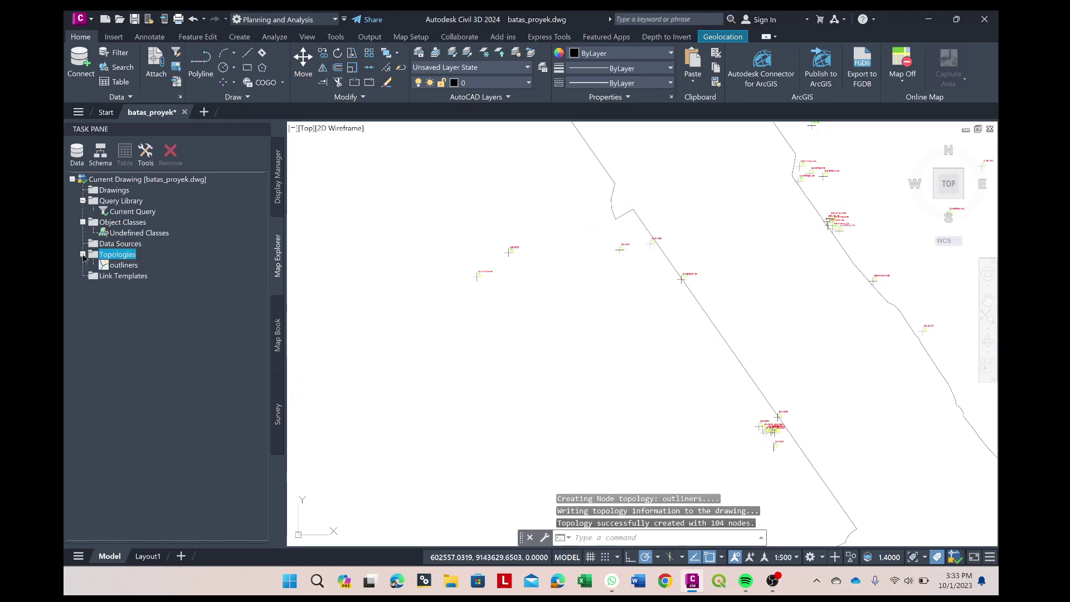
pyautogui.rightClick(132, 266)
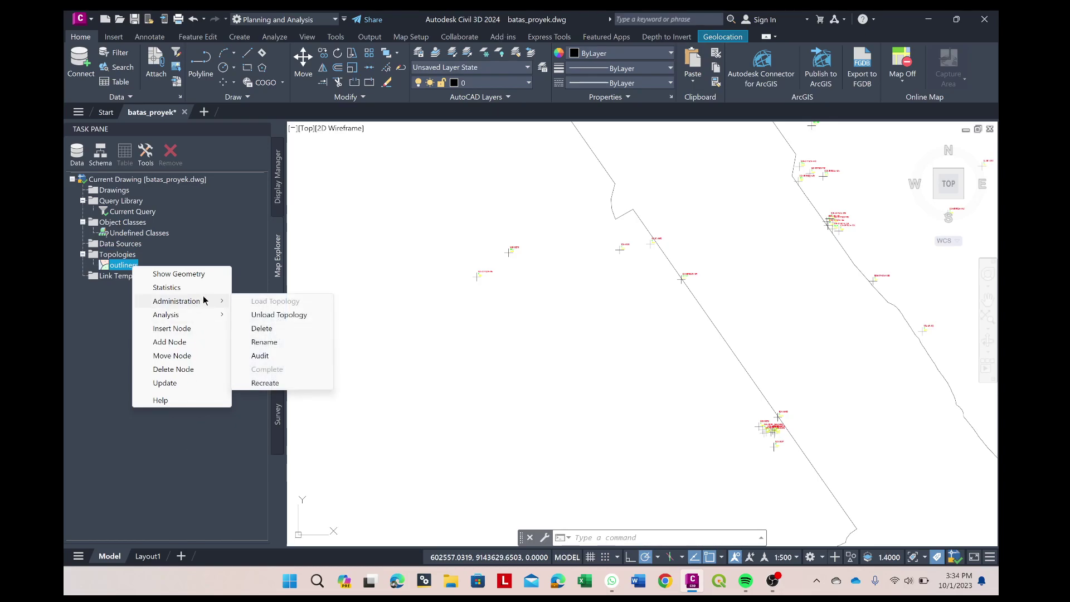
pyautogui.moveTo(176, 314)
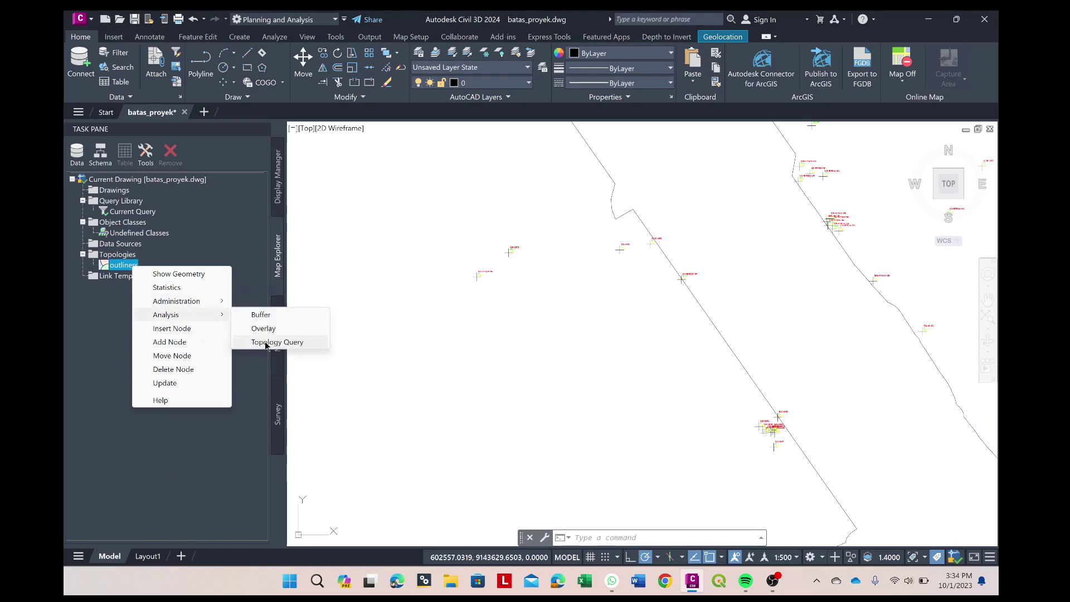
pyautogui.click(268, 342)
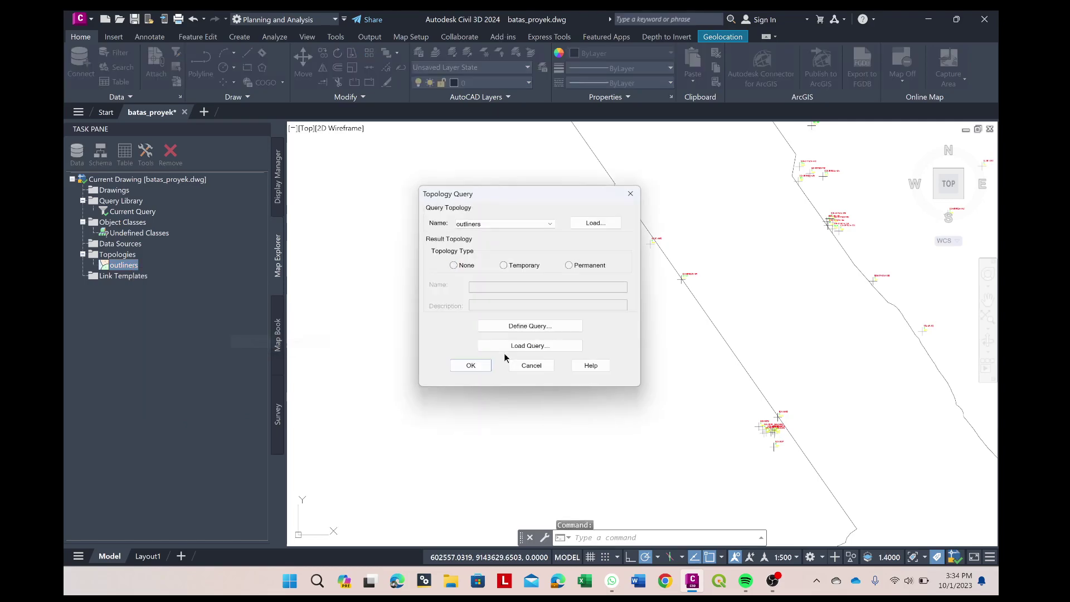
pyautogui.click(556, 328)
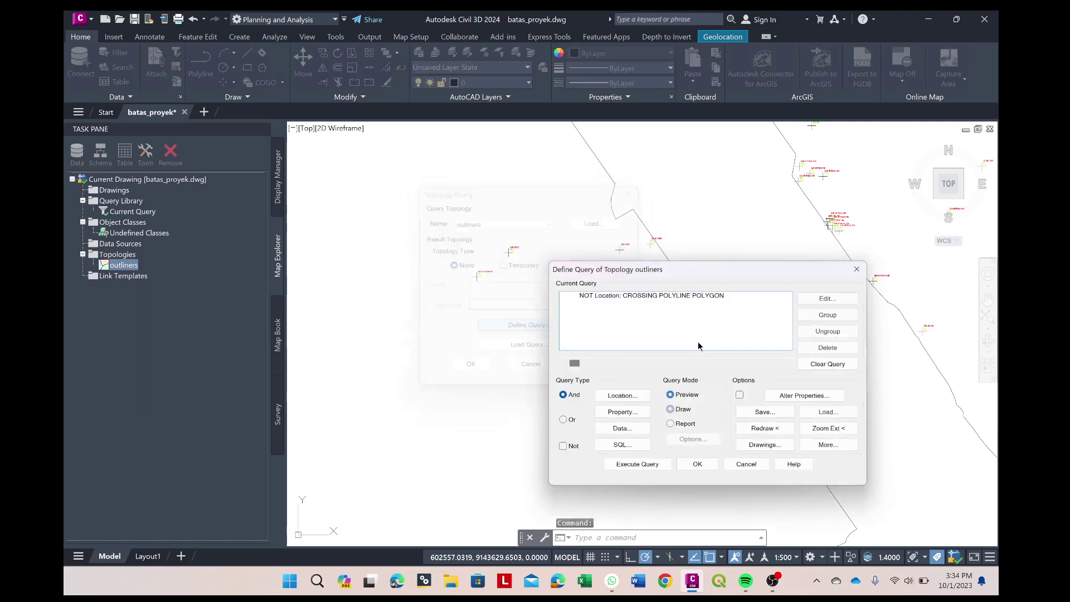
pyautogui.click(825, 364)
pyautogui.click(627, 399)
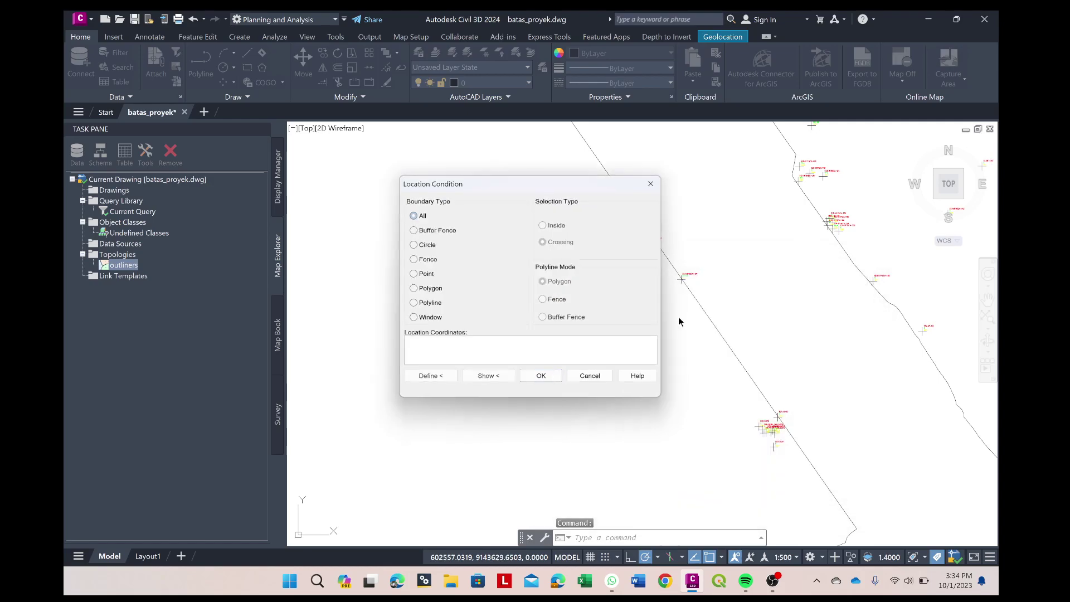
pyautogui.click(544, 386)
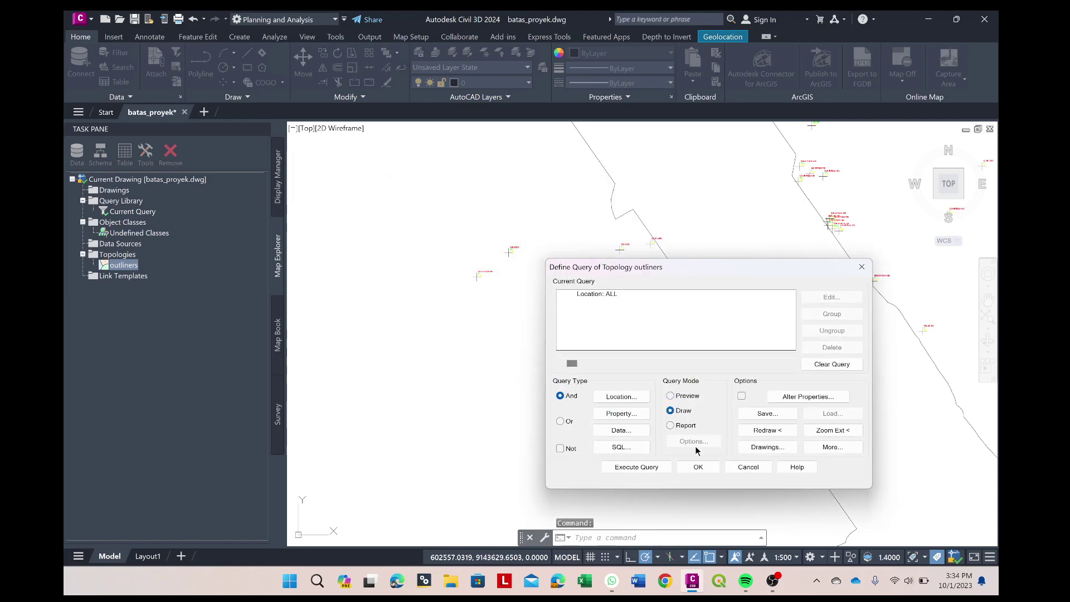
pyautogui.click(675, 426)
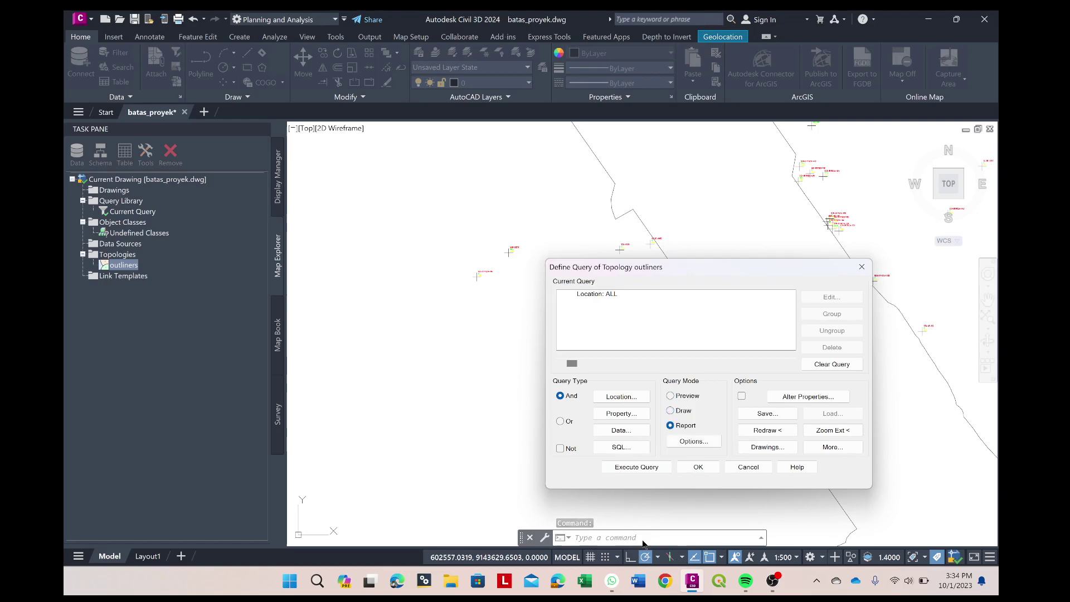
pyautogui.click(696, 441)
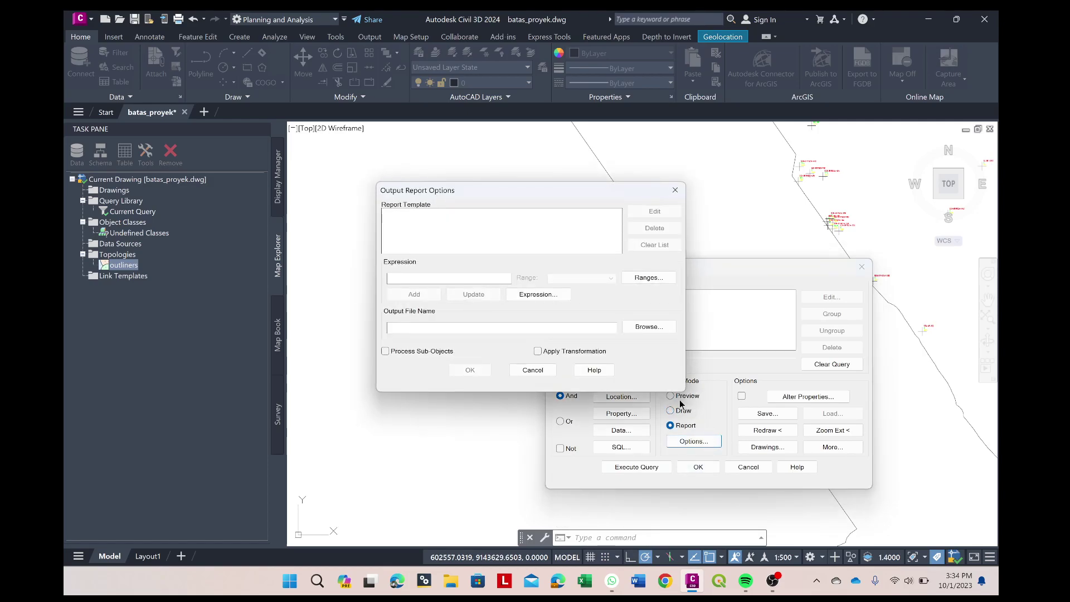
pyautogui.click(540, 295)
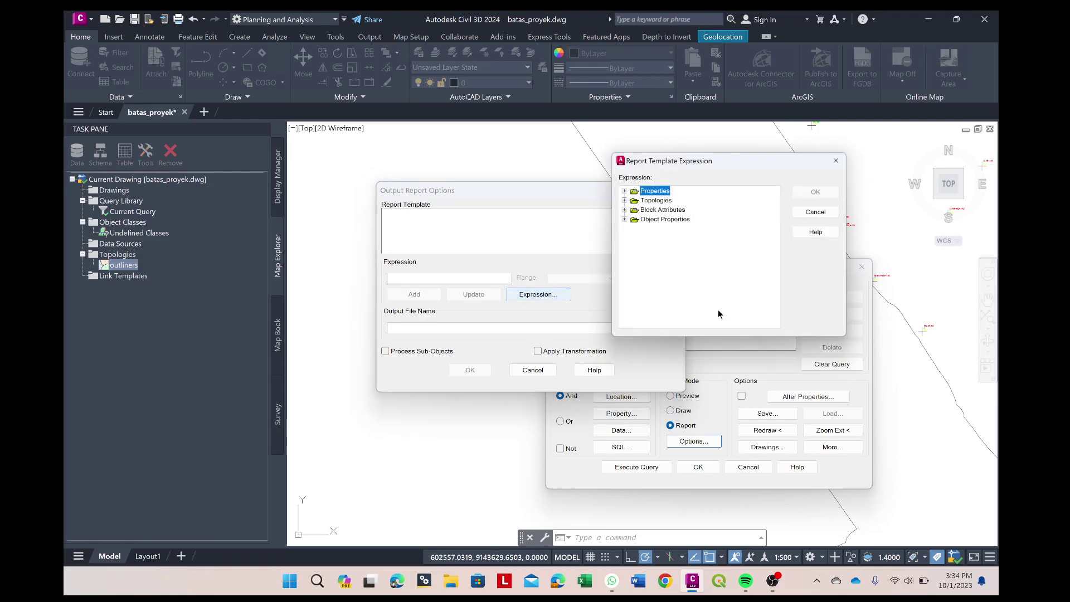
pyautogui.click(622, 210)
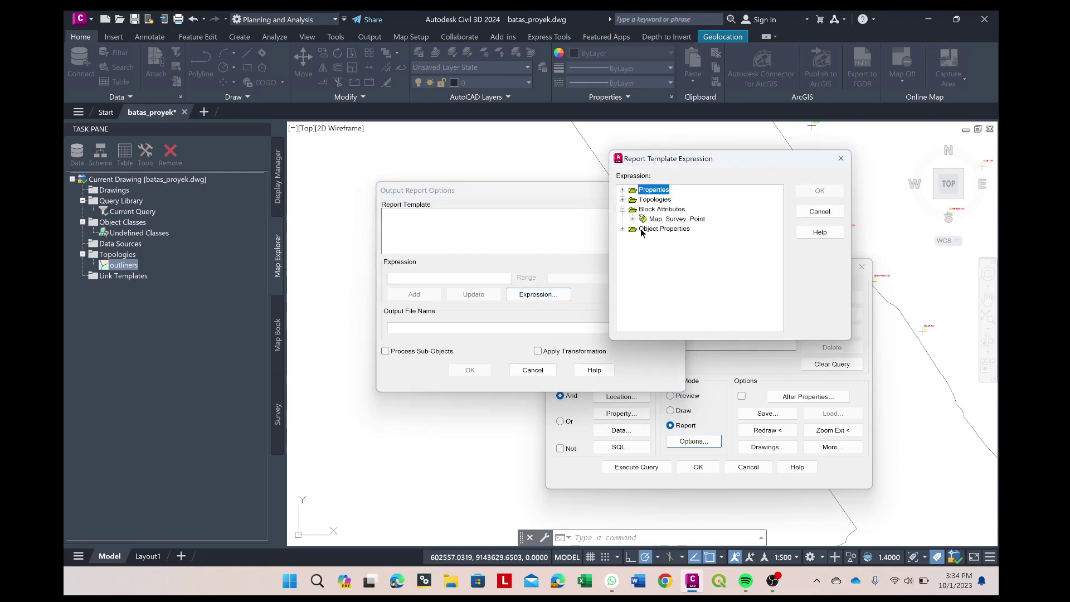
pyautogui.click(633, 219)
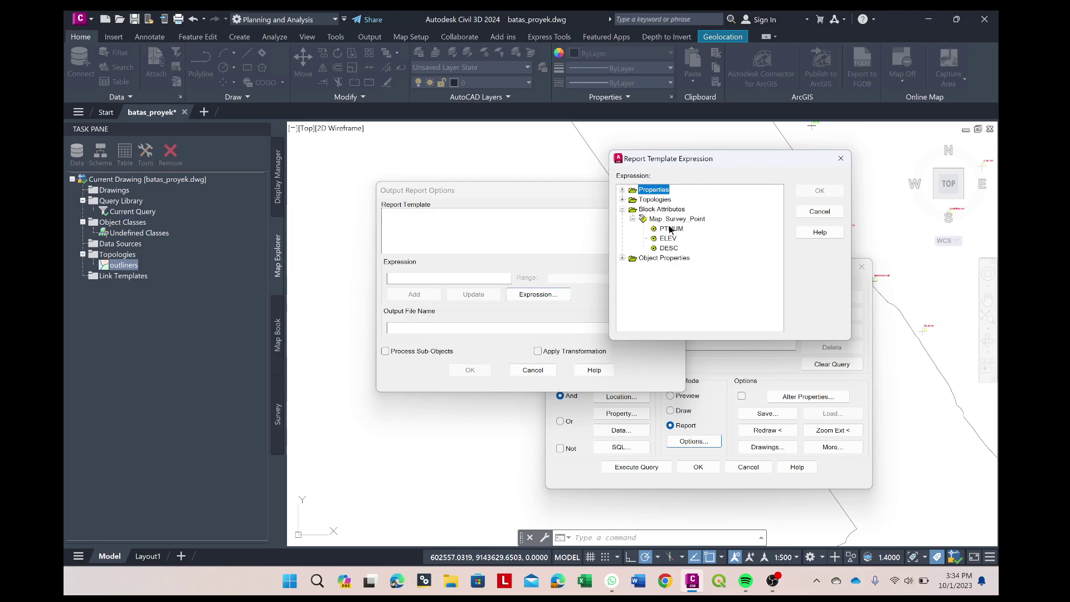
pyautogui.click(670, 229)
pyautogui.click(819, 189)
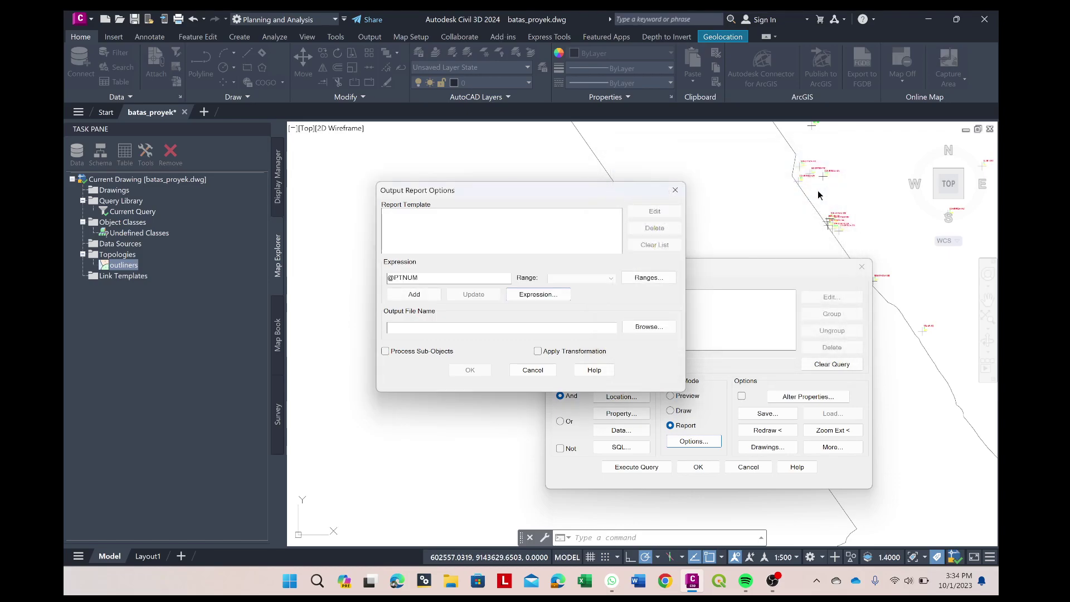
pyautogui.click(415, 294)
pyautogui.click(538, 295)
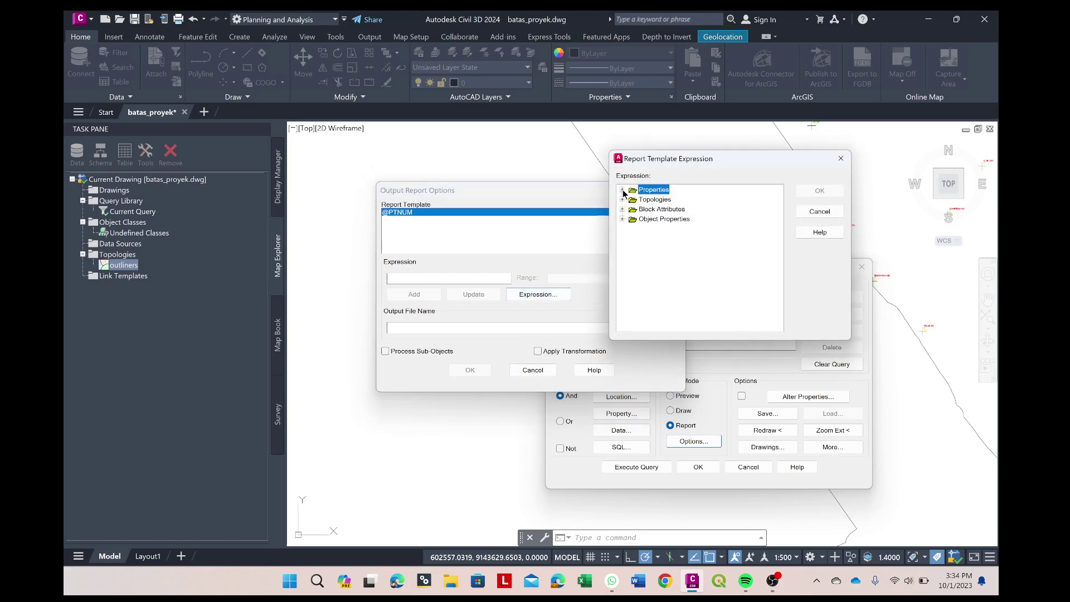
pyautogui.click(622, 190)
pyautogui.moveTo(778, 210)
pyautogui.mouseDown()
pyautogui.moveTo(786, 290)
pyautogui.moveTo(781, 276)
pyautogui.mouseUp()
pyautogui.click(668, 248)
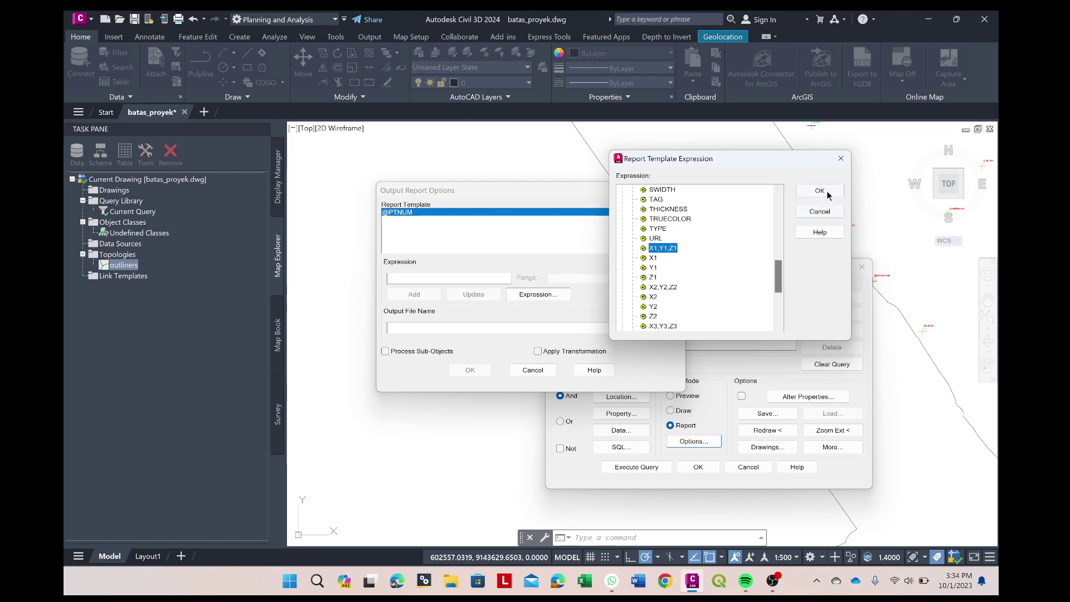
pyautogui.click(819, 191)
pyautogui.click(412, 294)
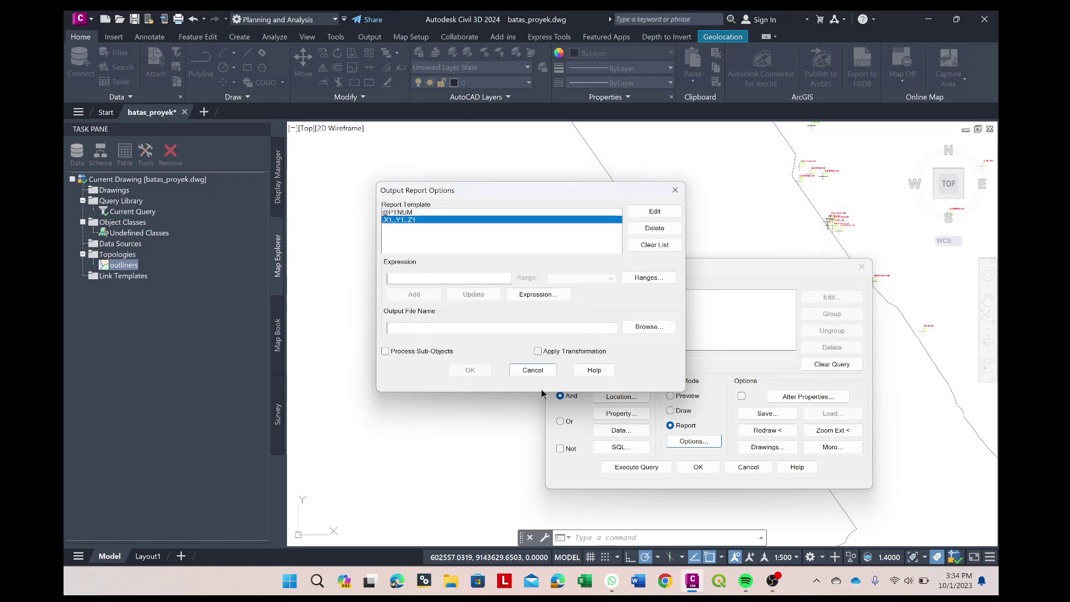
pyautogui.click(537, 294)
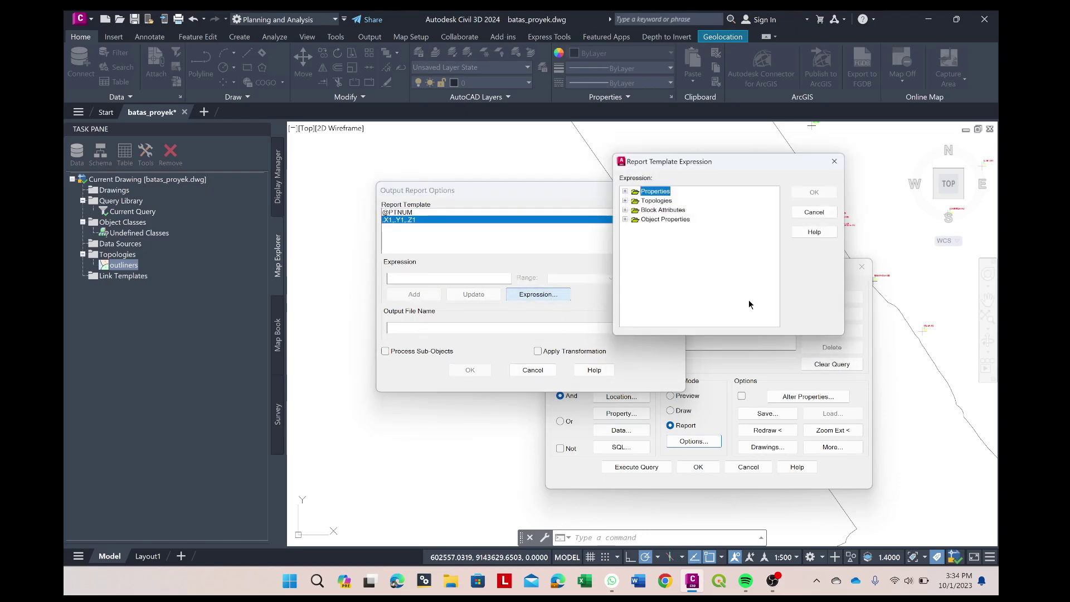
pyautogui.click(622, 209)
pyautogui.click(632, 218)
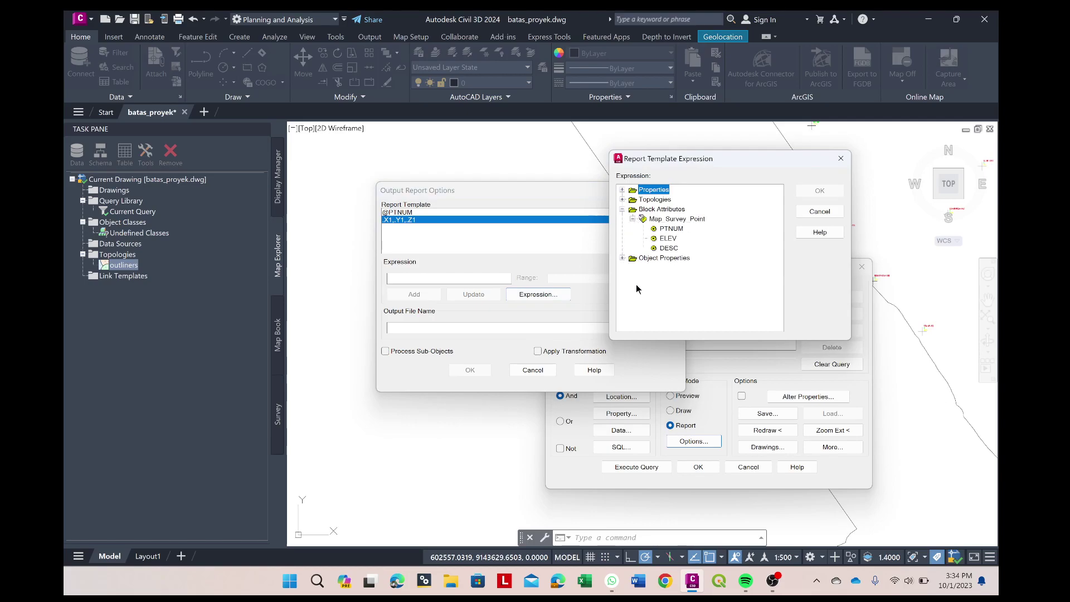
pyautogui.click(669, 248)
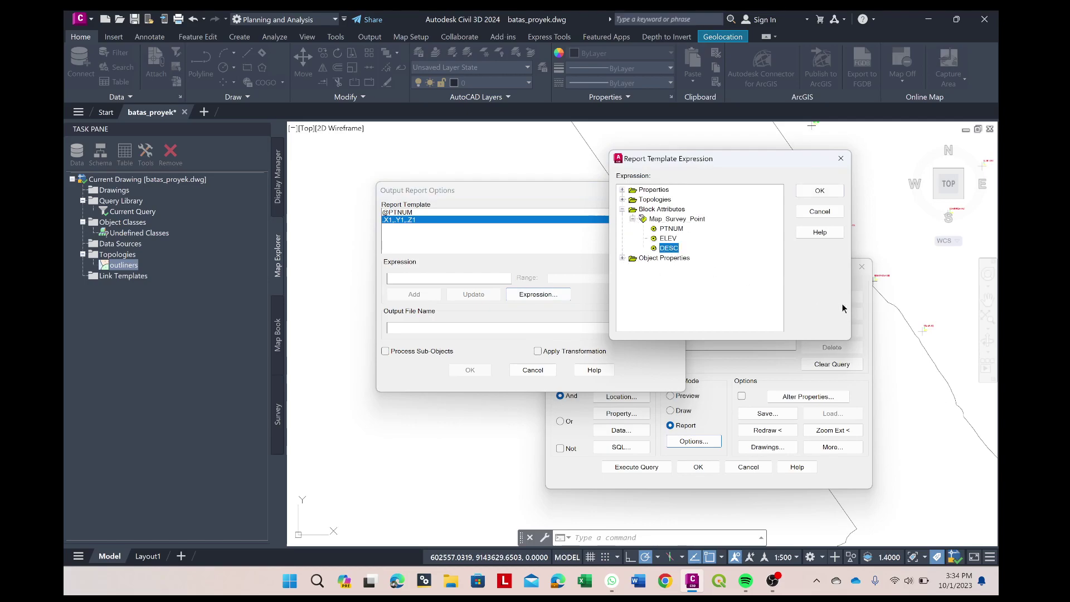
pyautogui.click(819, 191)
pyautogui.click(414, 294)
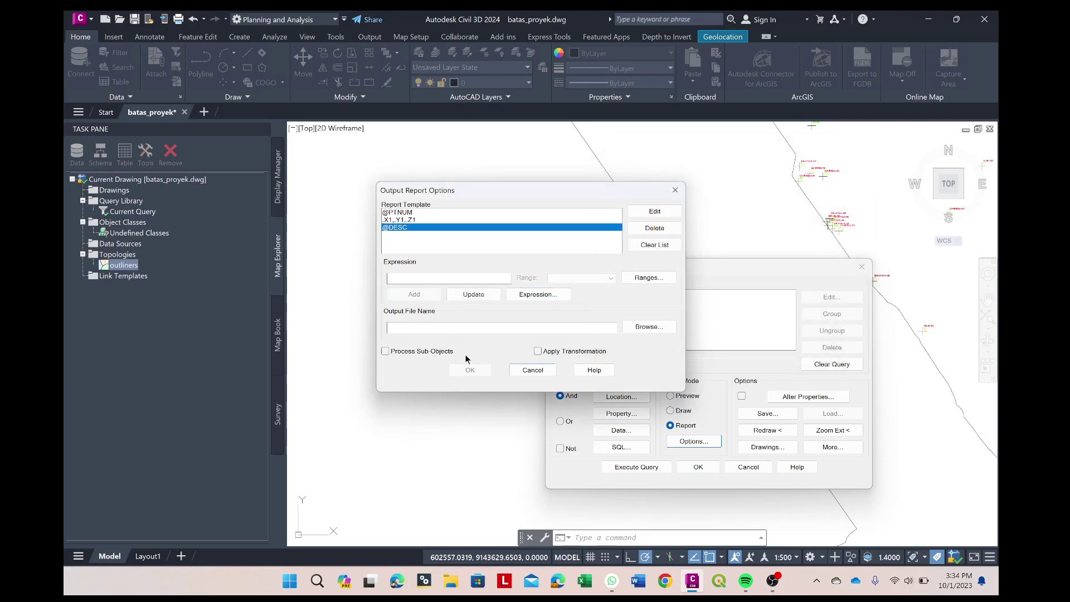
# Step: Save the report as outliners.txt in folder 0 and execute the query
pyautogui.click(666, 327)
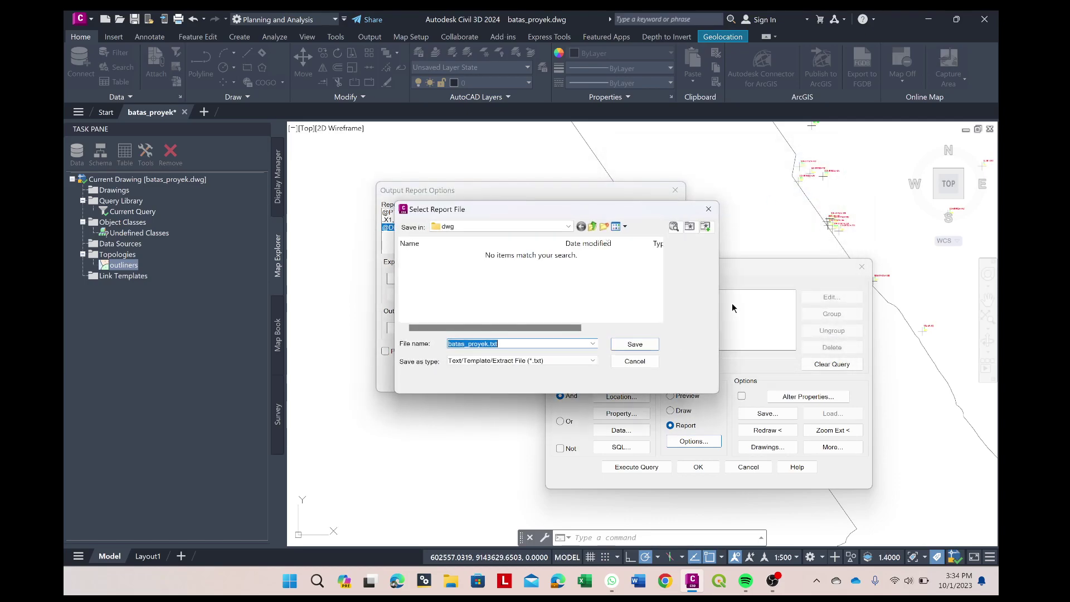
pyautogui.click(594, 226)
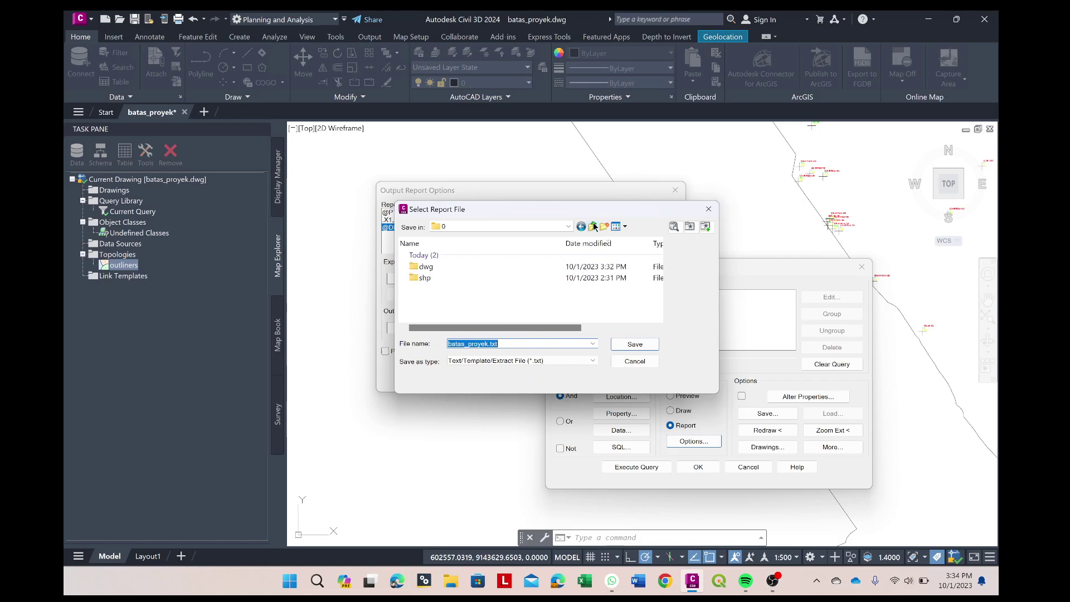
pyautogui.click(509, 342)
pyautogui.press('Left')
pyautogui.press('Left')
pyautogui.press('Left')
pyautogui.press('BackSpace')
pyautogui.press('BackSpace')
pyautogui.press('BackSpace')
pyautogui.press('BackSpace')
pyautogui.press('BackSpace')
pyautogui.press('BackSpace')
pyautogui.press('BackSpace')
pyautogui.press('BackSpace')
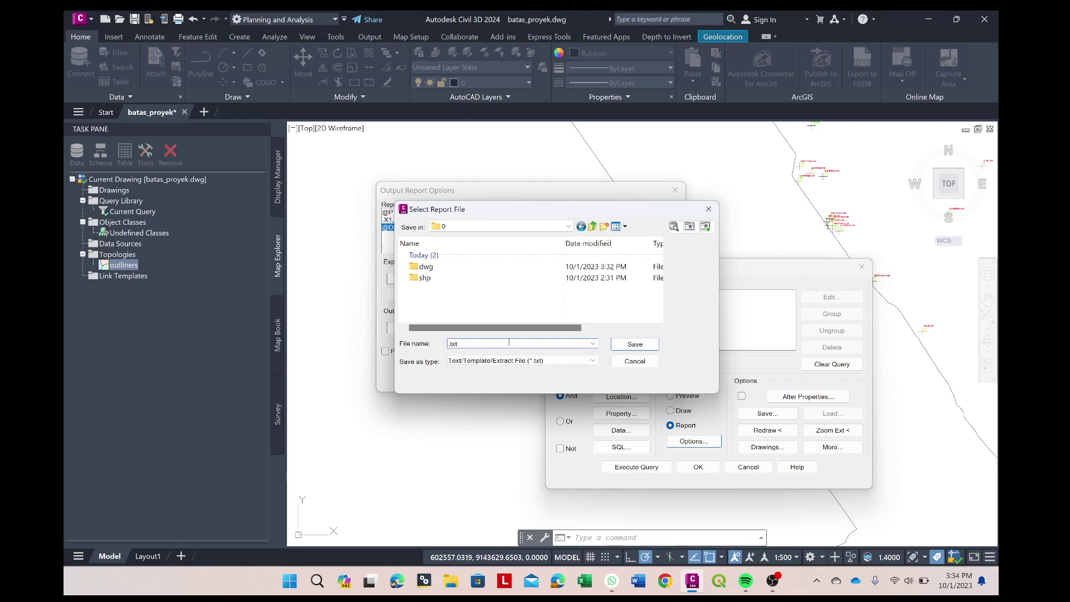
pyautogui.write('ers')
pyautogui.click(637, 344)
pyautogui.click(471, 370)
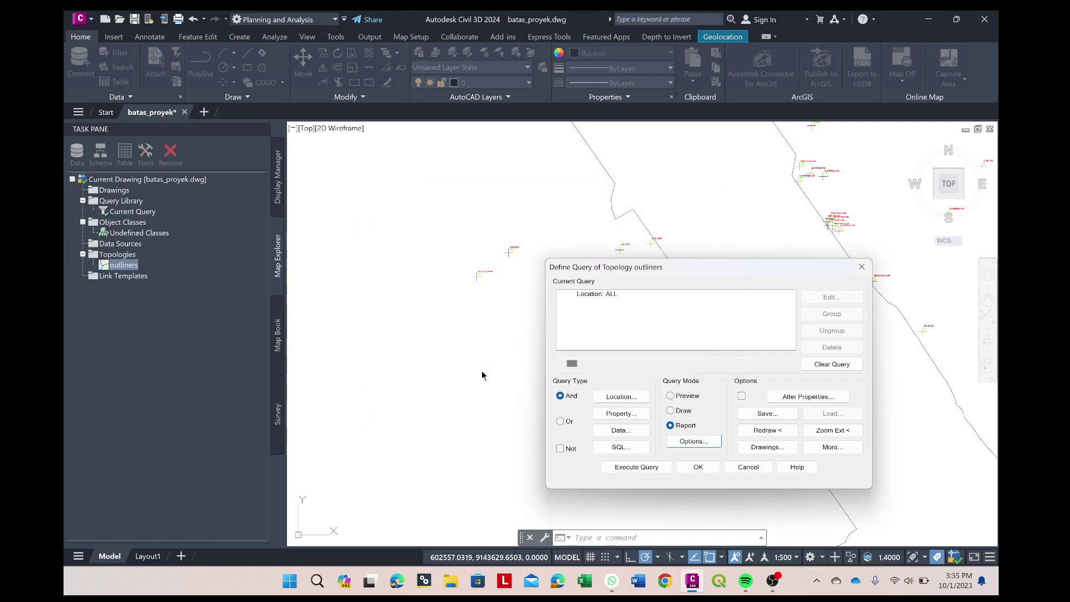
pyautogui.click(652, 469)
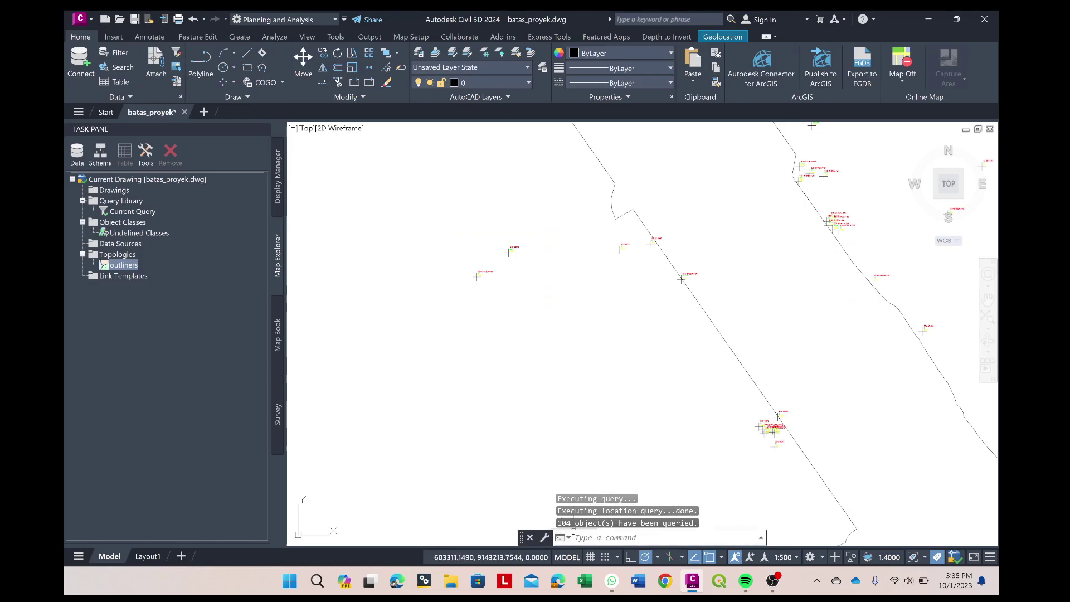
pyautogui.click(455, 580)
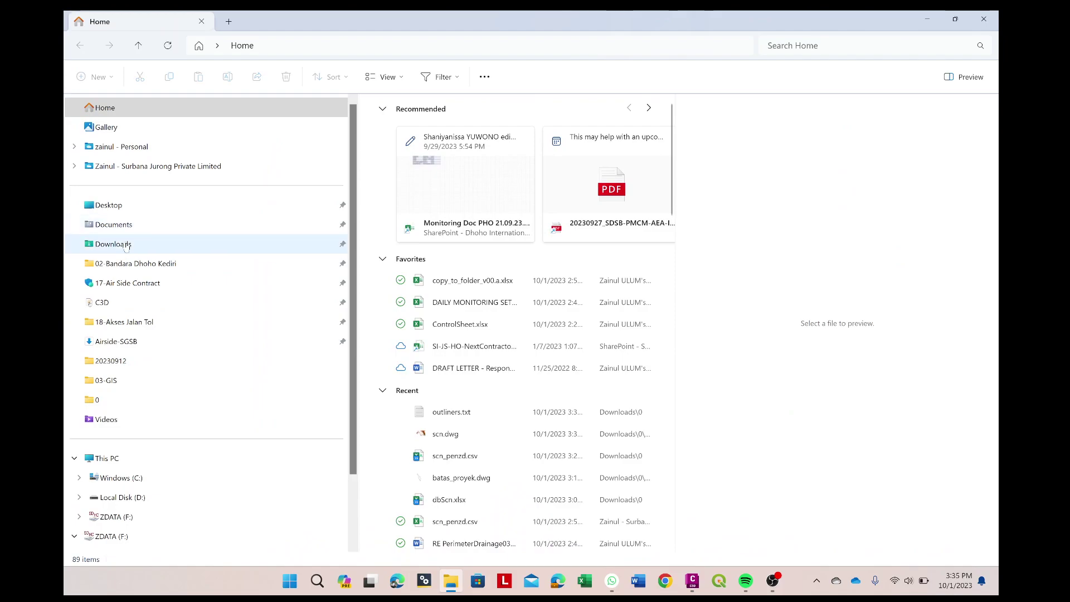
# Step: Locate outliners.txt in Downloads\0 and preview it
pyautogui.click(143, 244)
pyautogui.doubleClick(396, 138)
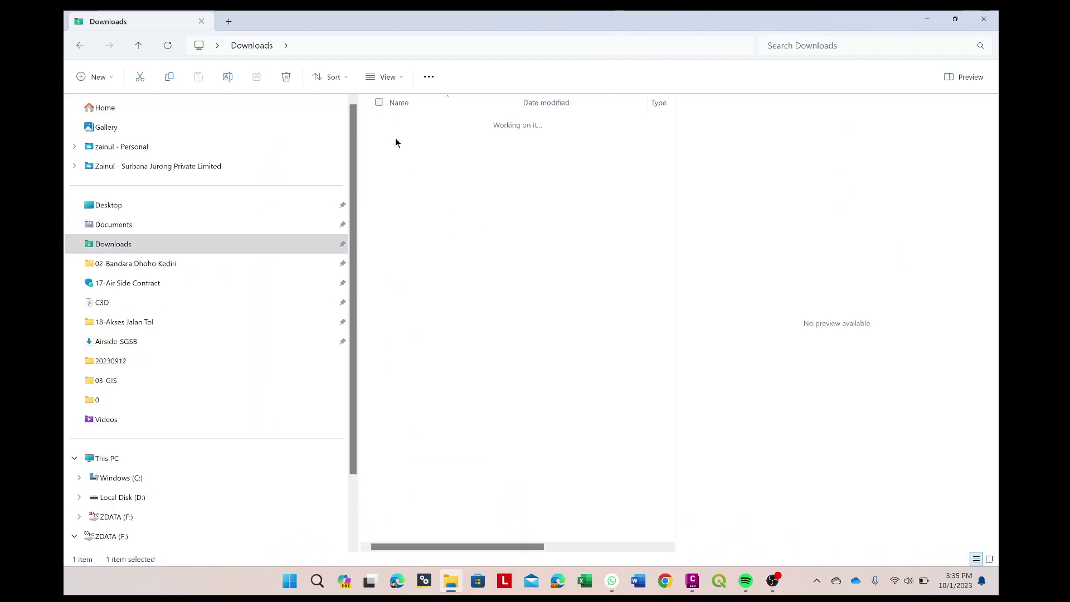
pyautogui.click(422, 196)
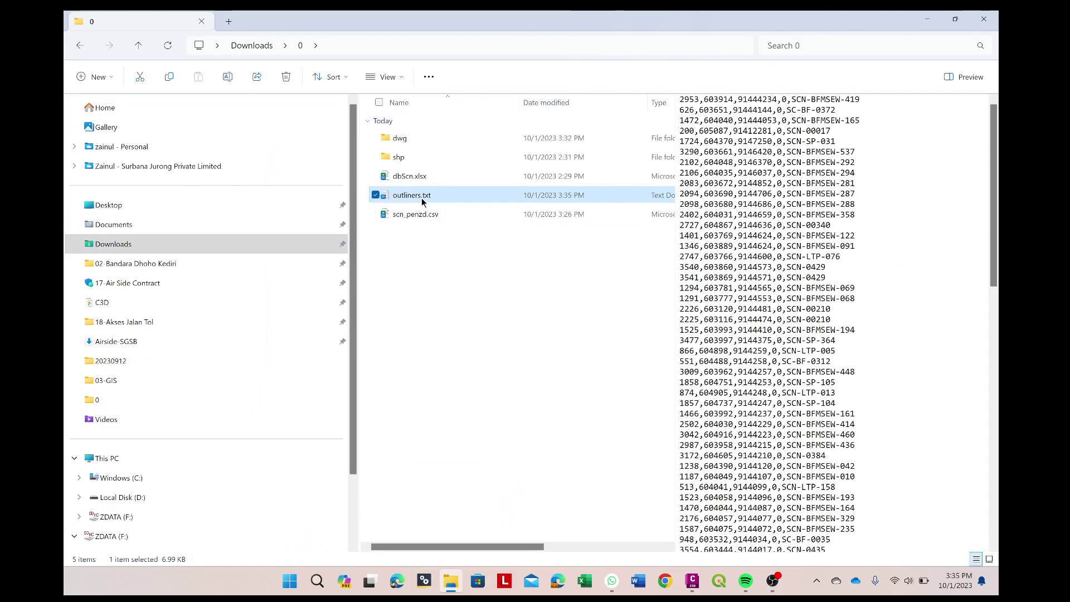
pyautogui.rightClick(423, 199)
# Step: Review outliners.txt in Notepad, scrolling through its rows, then close its tab
pyautogui.click(474, 239)
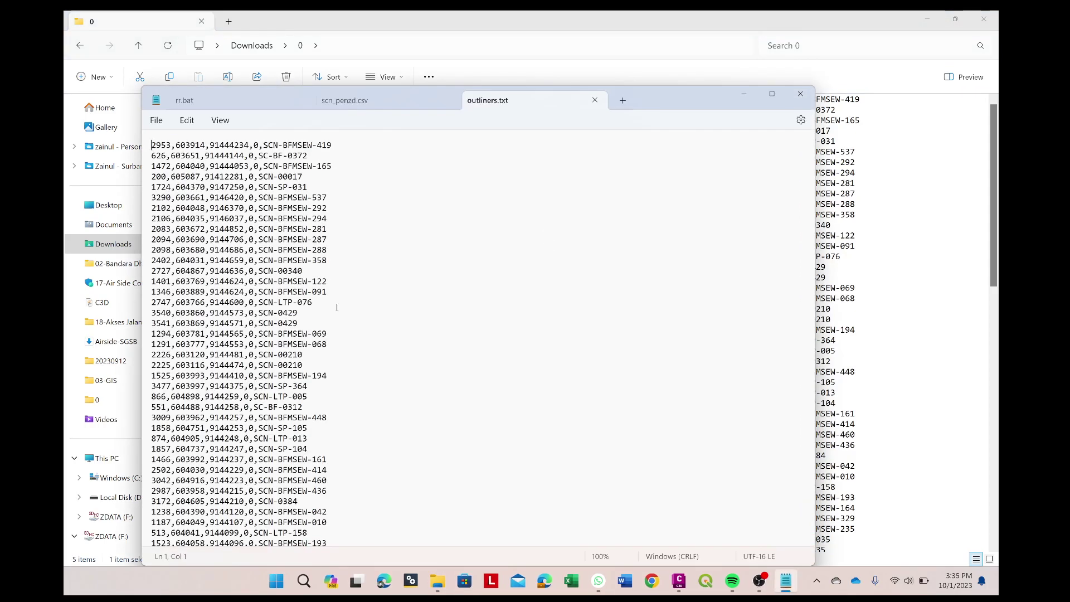
pyautogui.scroll(-5, 337, 306)
pyautogui.scroll(-5, 336, 306)
pyautogui.scroll(-5, 336, 307)
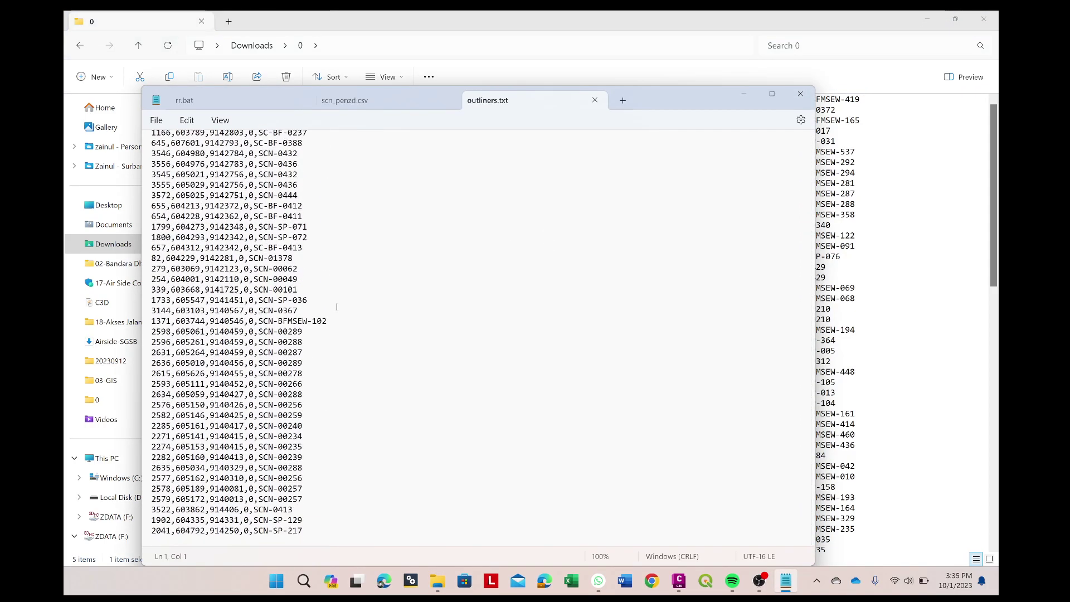
pyautogui.scroll(2, 337, 307)
pyautogui.scroll(5, 336, 306)
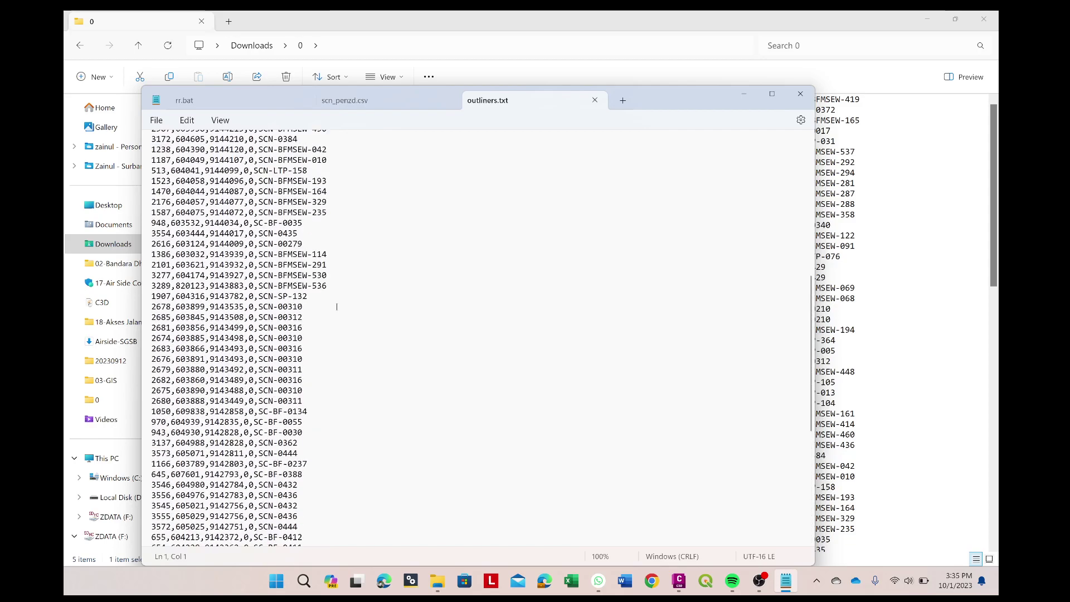
pyautogui.scroll(5, 336, 306)
pyautogui.scroll(5, 336, 307)
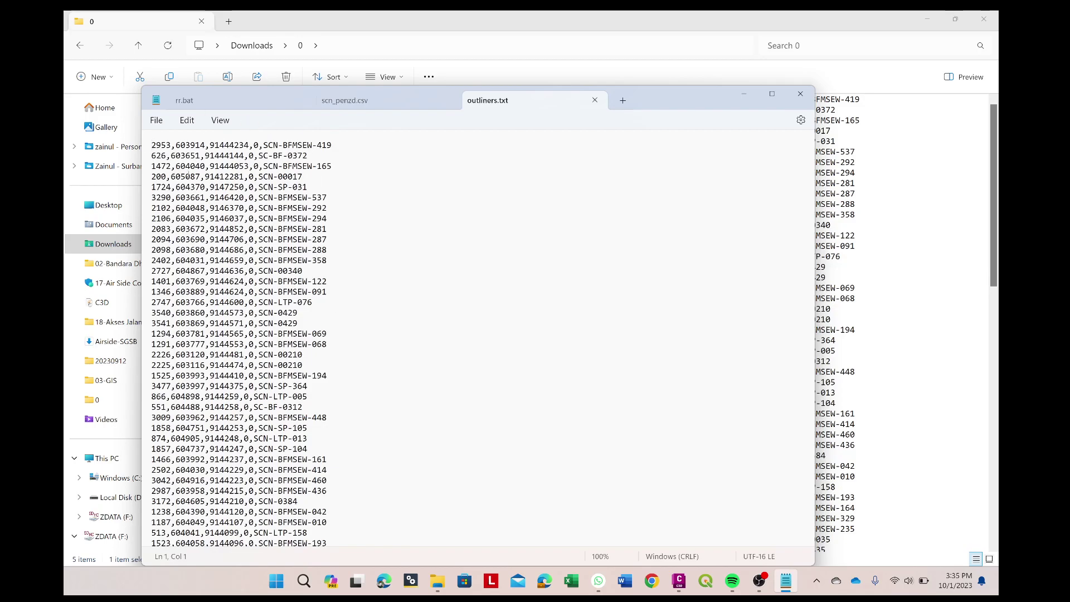
pyautogui.click(594, 102)
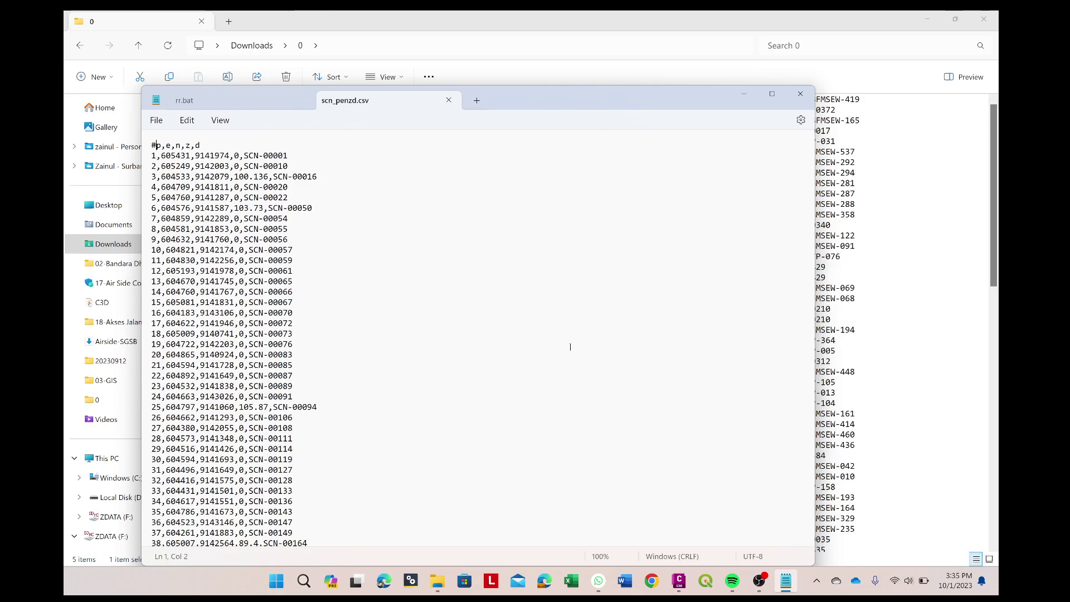